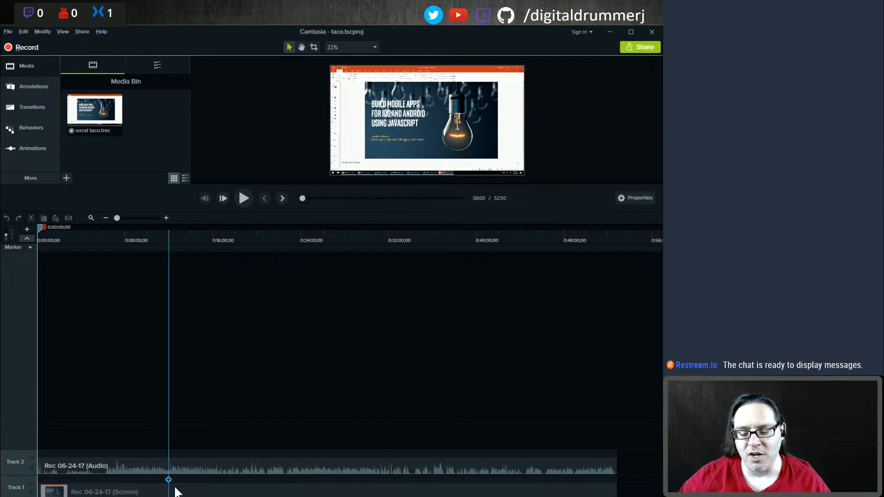
# Step: Separate the audio and video of the screen recording clip on Track 1
pyautogui.rightClick(93, 482)
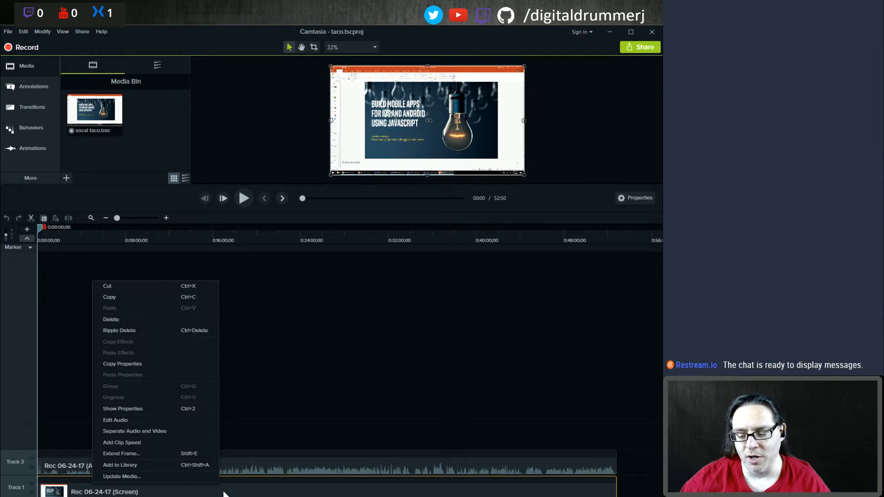
pyautogui.click(156, 432)
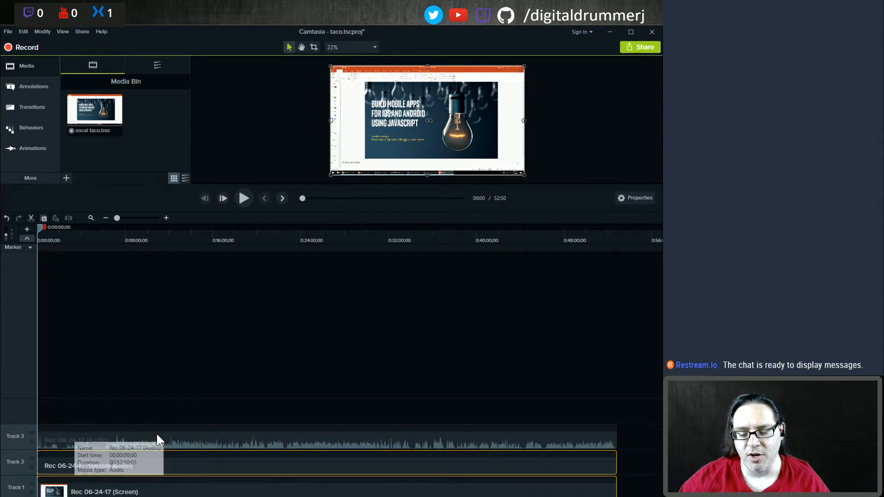
# Step: Remove the system audio track together with its media
pyautogui.rightClick(16, 457)
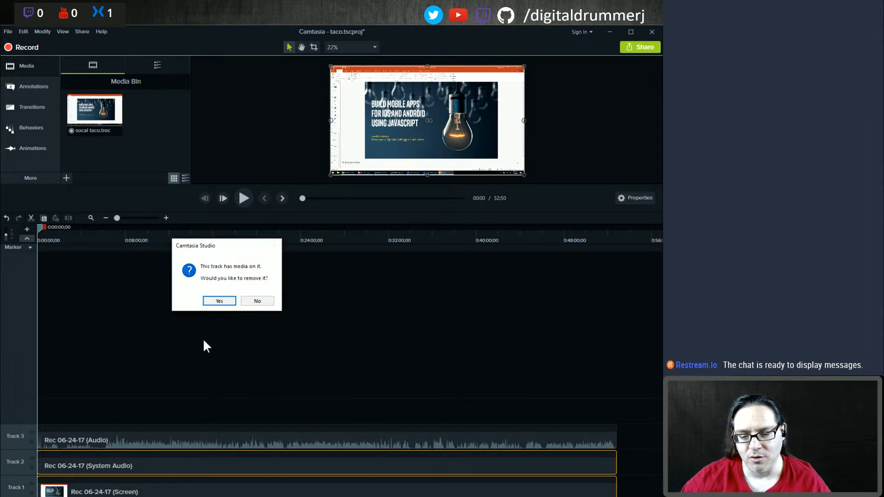
pyautogui.click(213, 301)
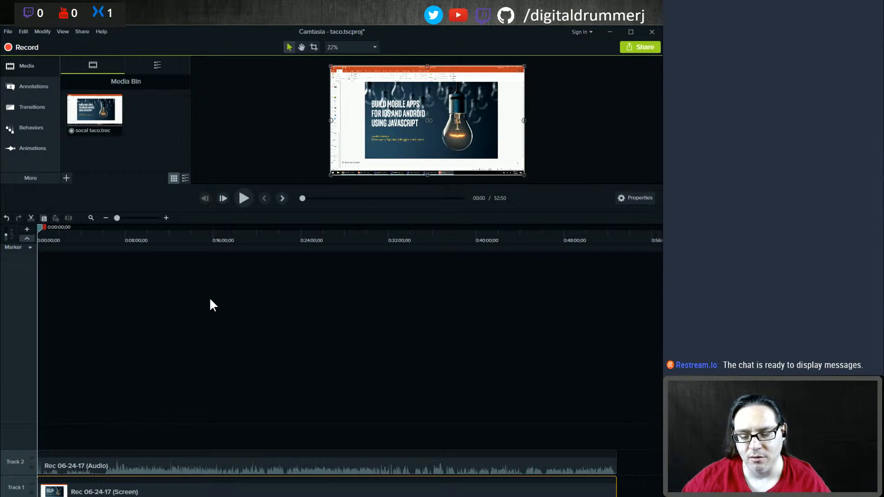
# Step: Zoom into the timeline, enlarge the audio track and play the recording around the 0:36 mark
pyautogui.click(166, 219)
pyautogui.click(165, 219)
pyautogui.click(166, 218)
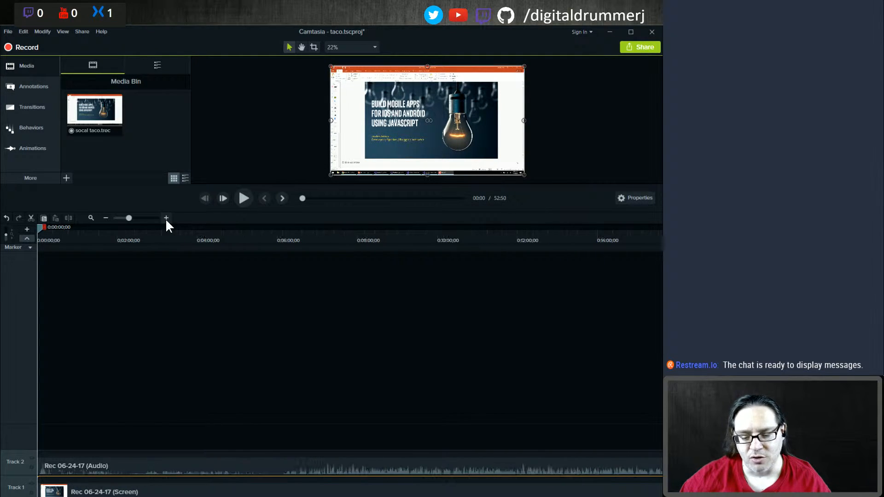
pyautogui.click(165, 218)
pyautogui.click(165, 218)
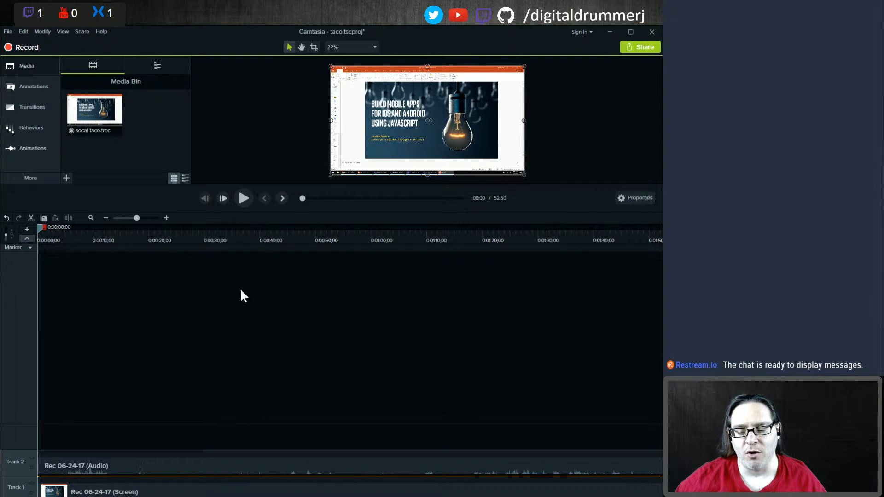
pyautogui.click(228, 238)
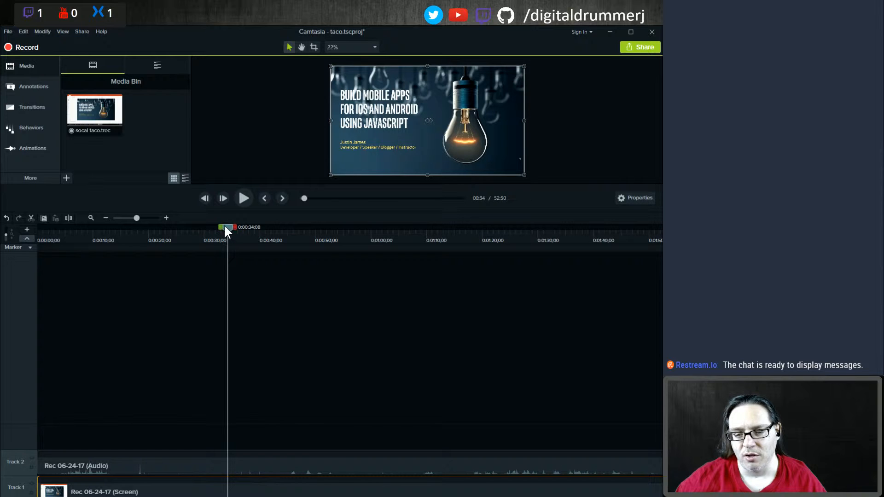
pyautogui.moveTo(225, 231); pyautogui.dragTo(240, 229)
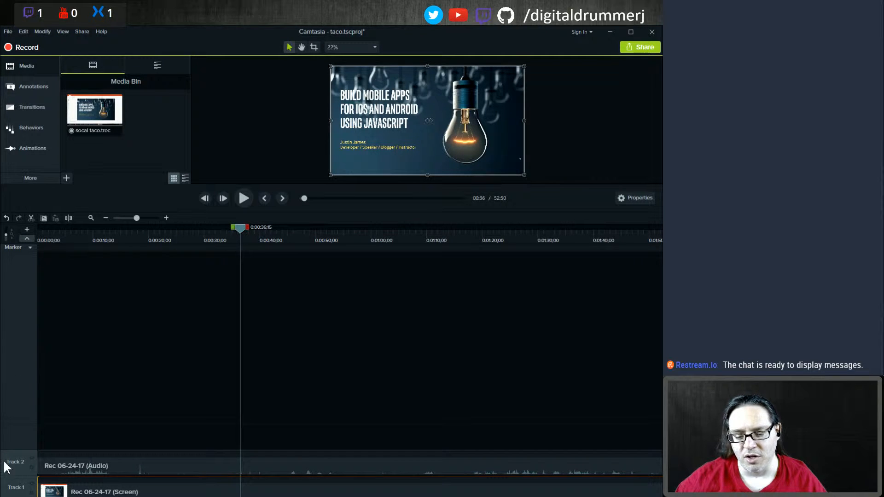
pyautogui.moveTo(18, 449); pyautogui.dragTo(21, 350)
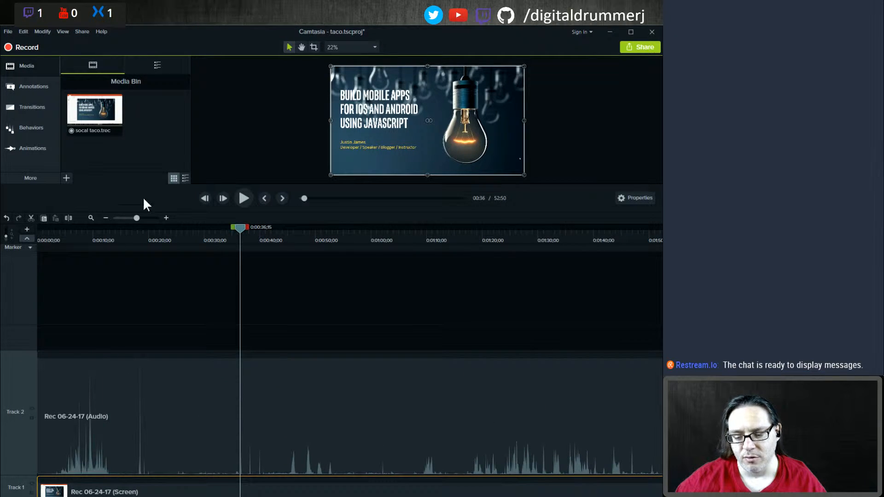
pyautogui.click(245, 197)
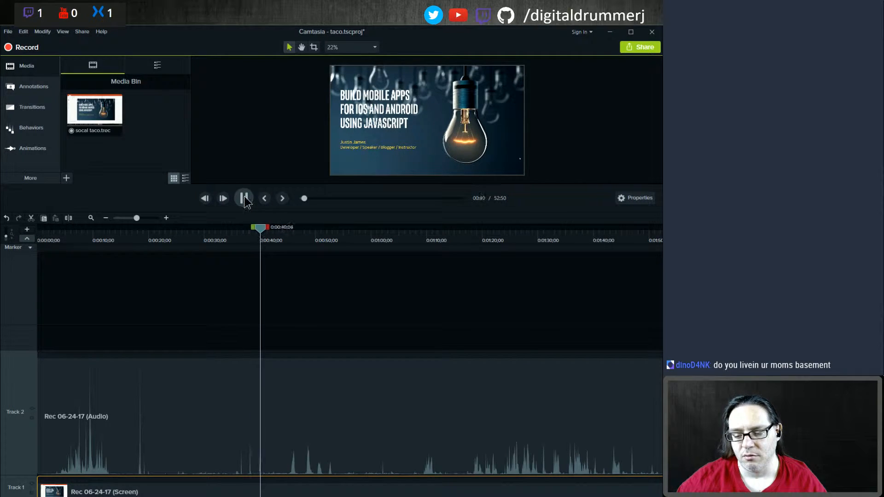
pyautogui.click(244, 198)
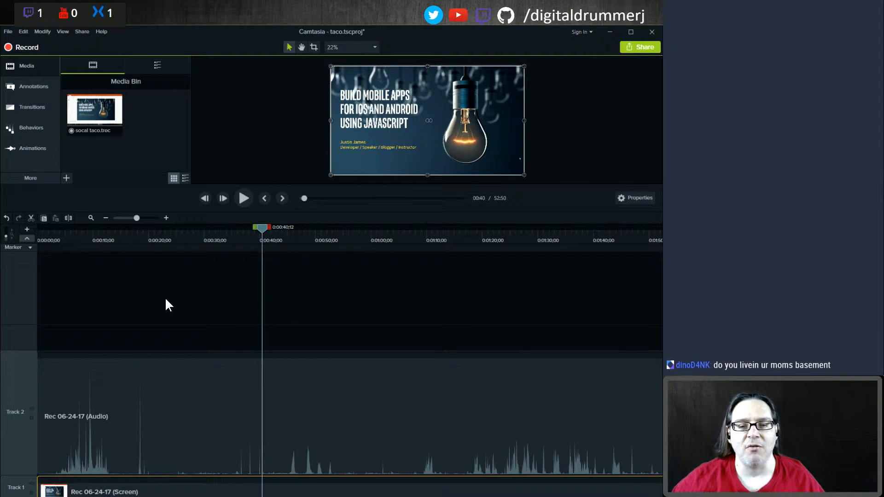
pyautogui.moveTo(258, 228); pyautogui.dragTo(240, 227)
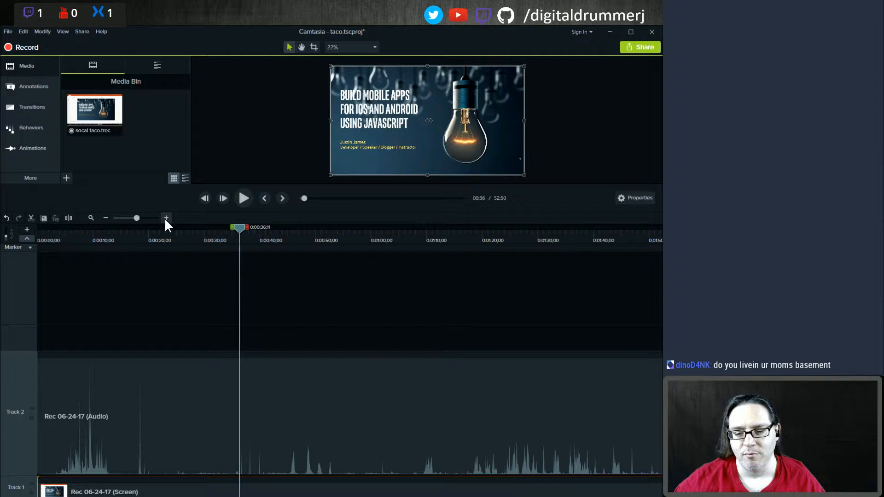
# Step: Import the ZOOM0001.MOV camera video into the media bin
pyautogui.rightClick(152, 108)
pyautogui.click(109, 117)
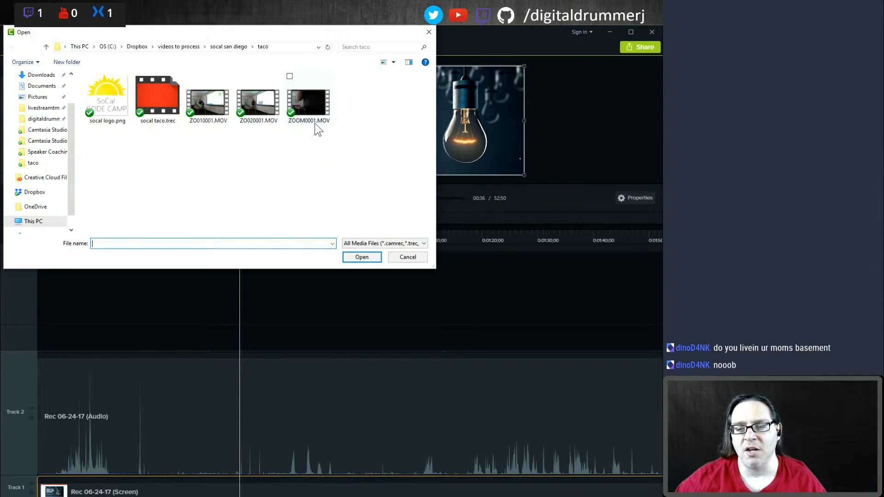
pyautogui.click(213, 115)
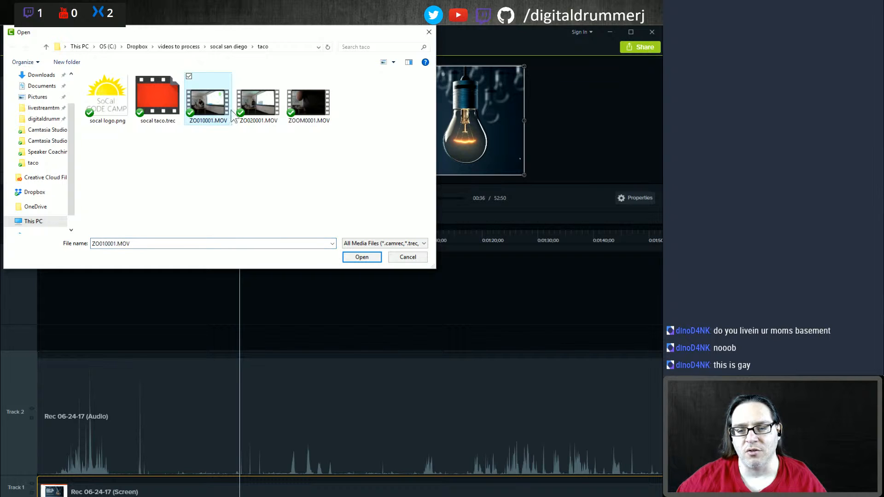
pyautogui.click(258, 107)
pyautogui.click(314, 95)
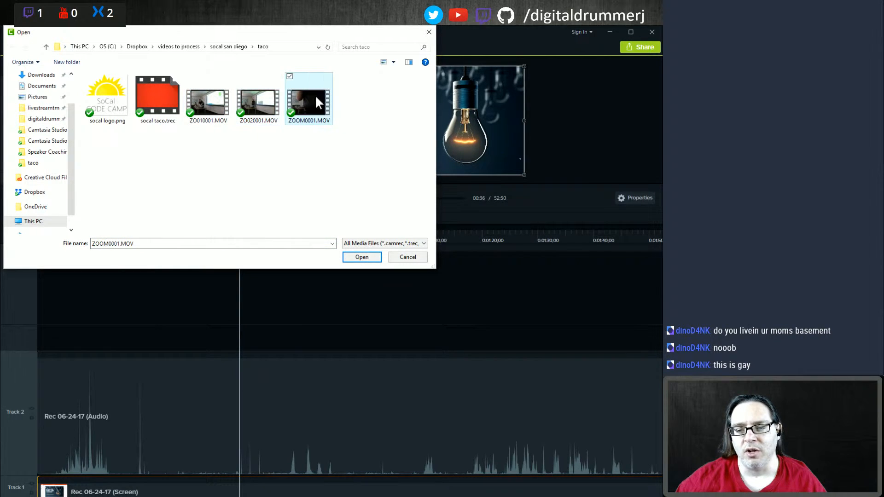
pyautogui.click(362, 255)
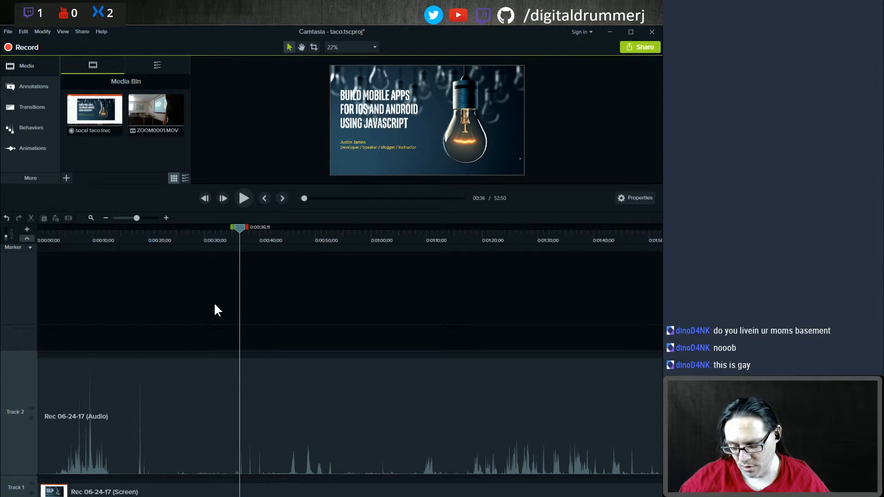
# Step: Add the ZOOM0001 clip to the timeline at the start, on a new track
pyautogui.hotkey('ctrl', 'Home')
pyautogui.rightClick(142, 117)
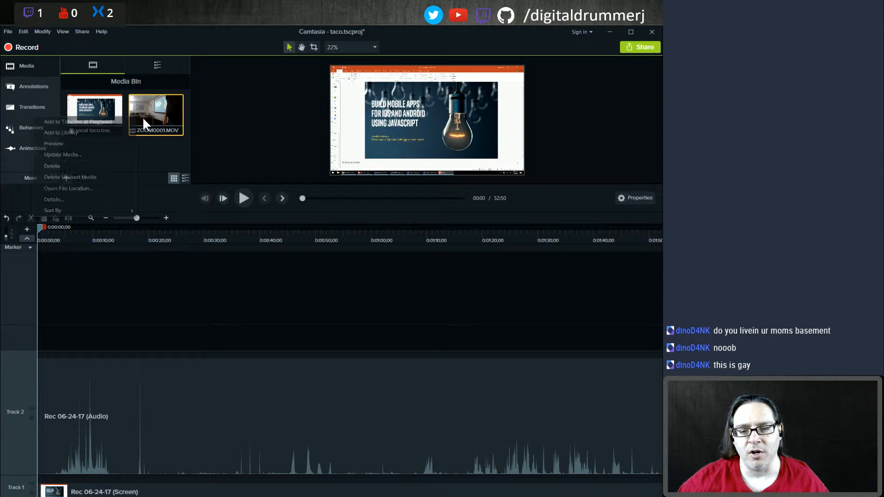
pyautogui.click(96, 117)
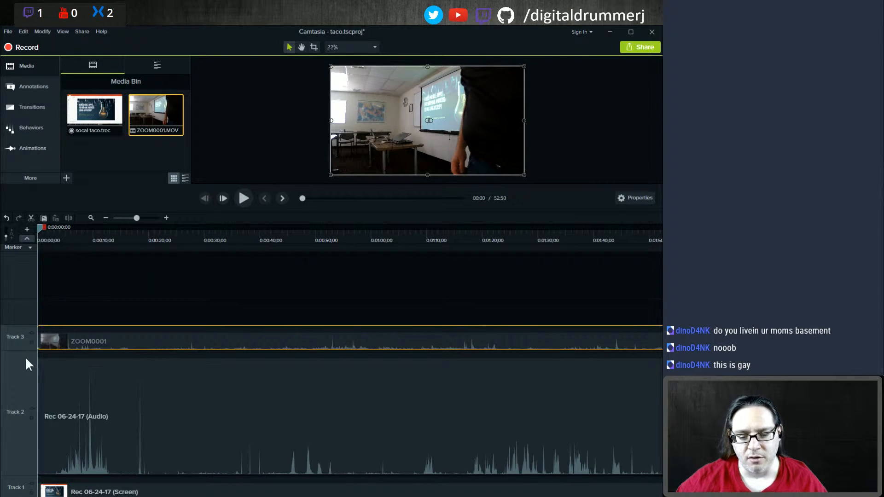
# Step: Play the beginning of the camera clip with the recording's audio track temporarily muted to compare sound
pyautogui.click(166, 218)
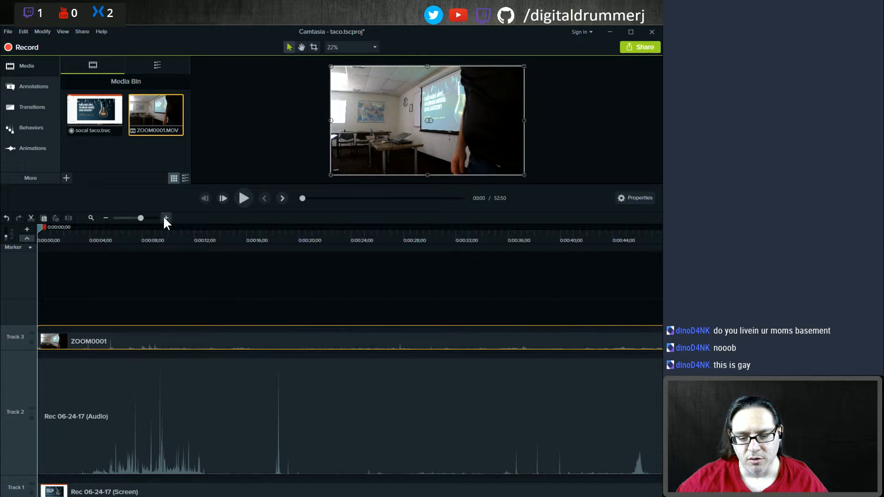
pyautogui.click(165, 218)
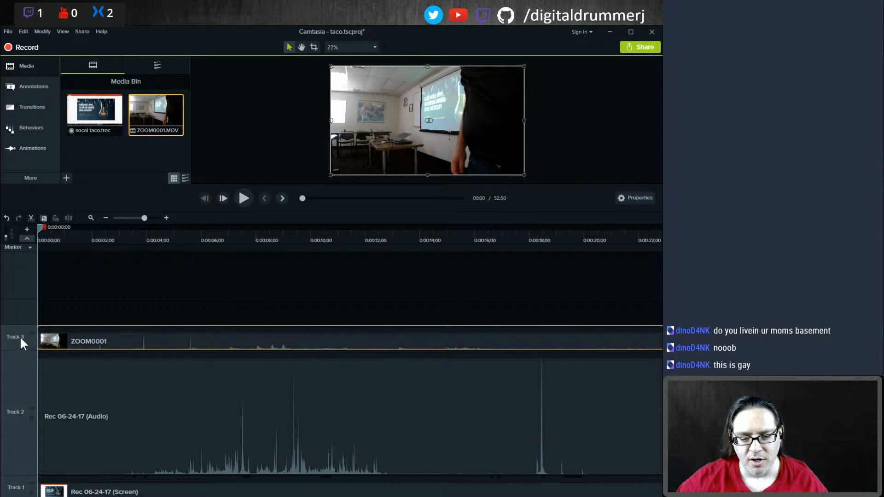
pyautogui.moveTo(17, 324); pyautogui.dragTo(18, 269)
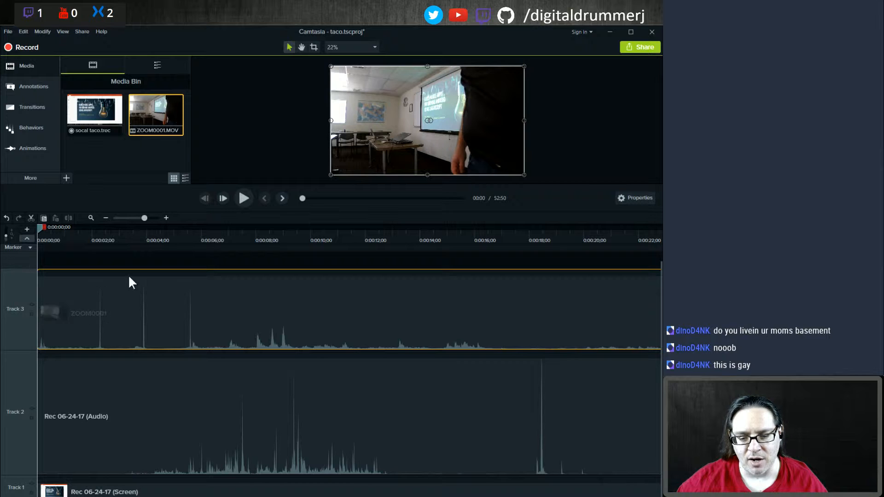
pyautogui.click(92, 236)
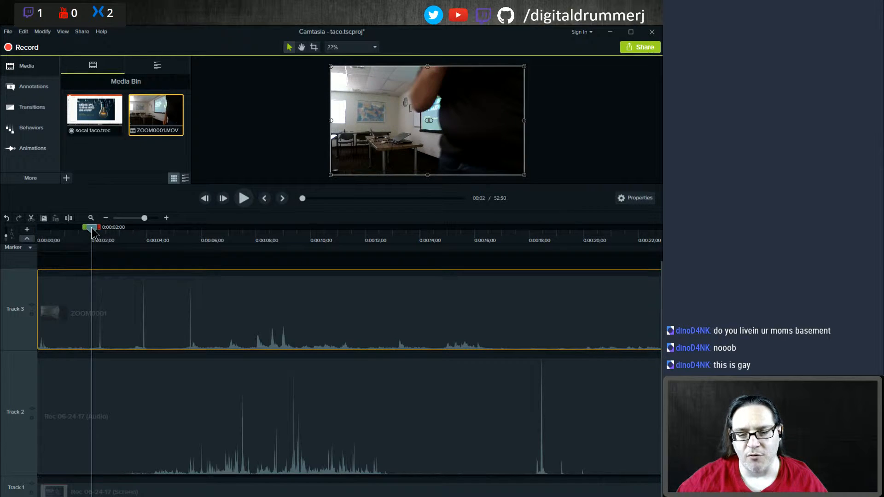
pyautogui.moveTo(92, 231); pyautogui.dragTo(101, 231)
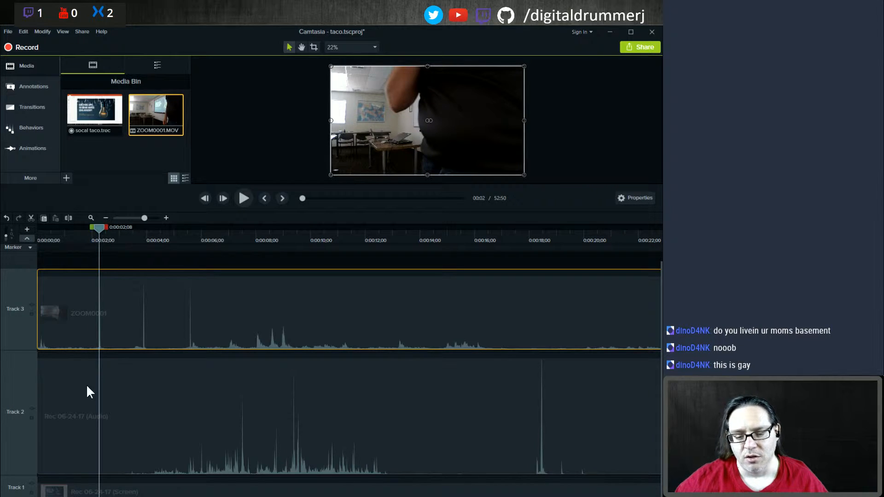
pyautogui.click(32, 408)
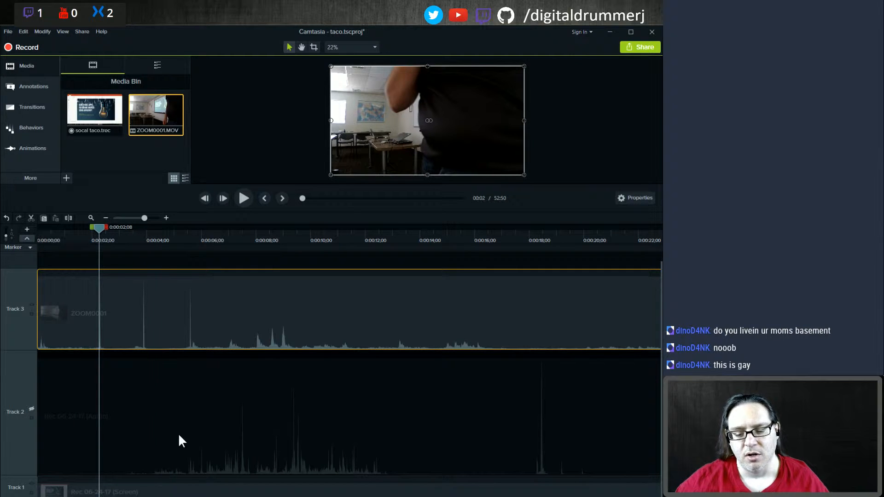
pyautogui.click(241, 197)
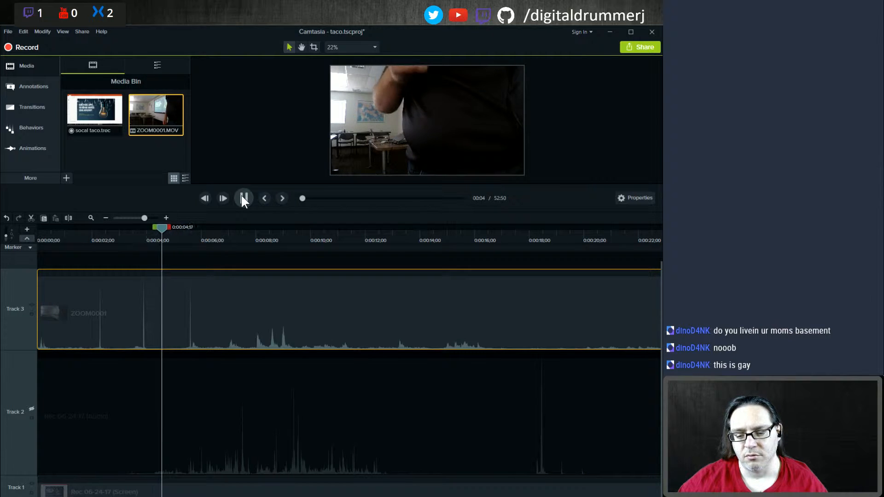
pyautogui.click(243, 198)
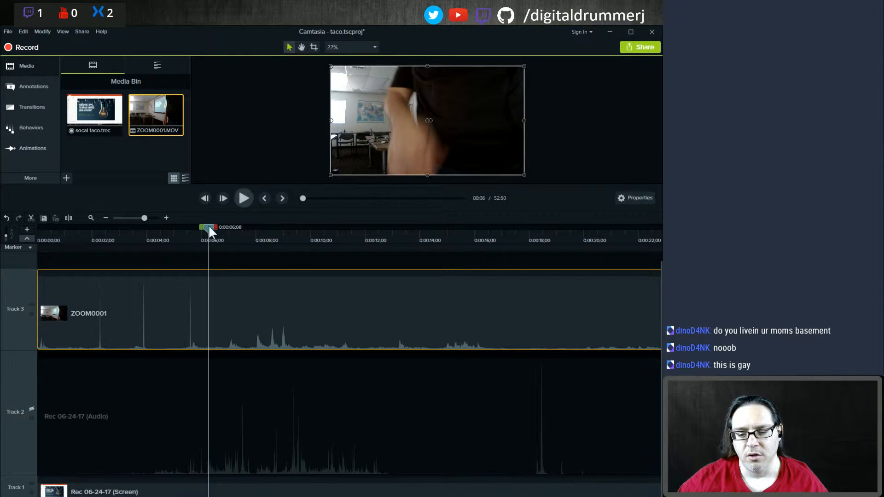
pyautogui.click(90, 235)
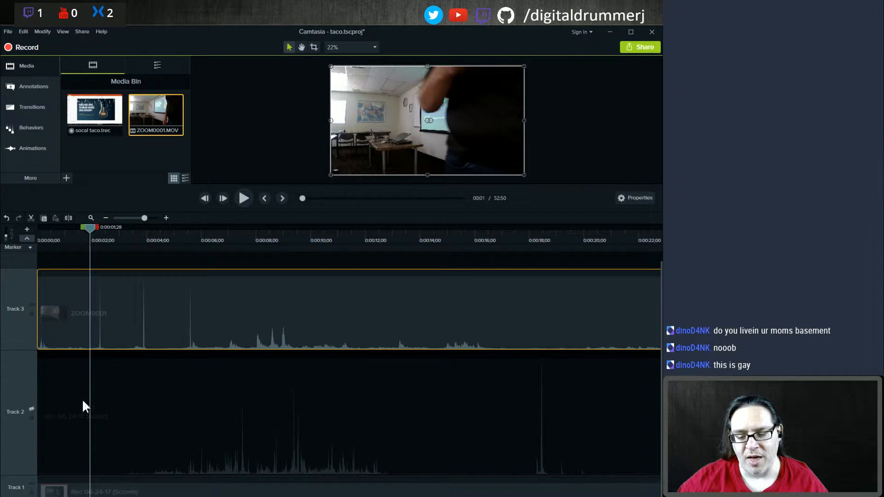
pyautogui.click(30, 408)
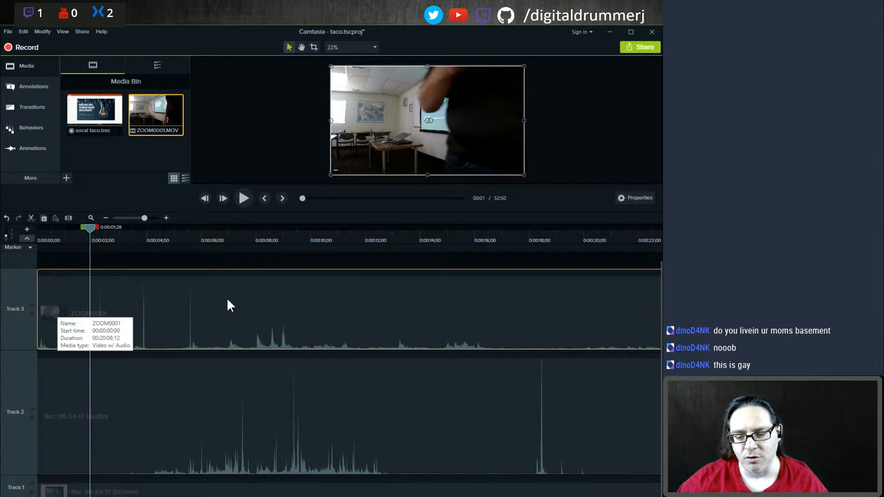
# Step: Set the playhead to about 0:36 and delete the marker placed there
pyautogui.click(106, 218)
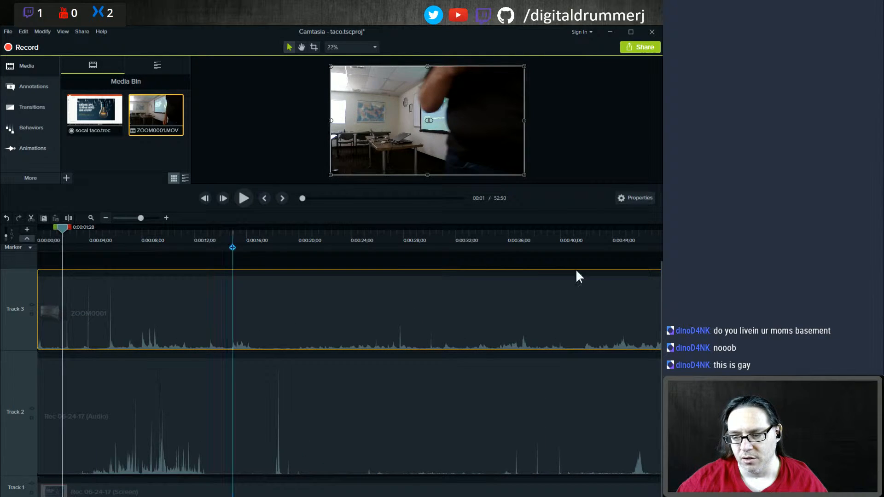
pyautogui.click(512, 245)
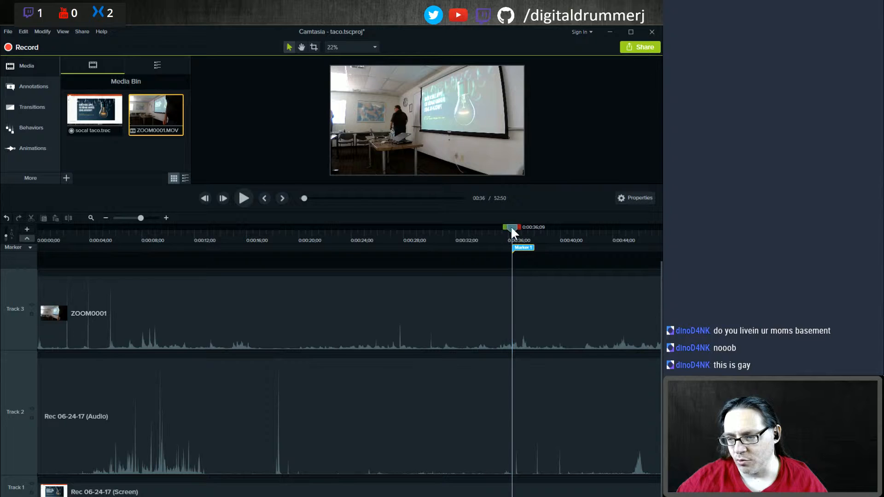
pyautogui.moveTo(510, 225); pyautogui.dragTo(516, 227)
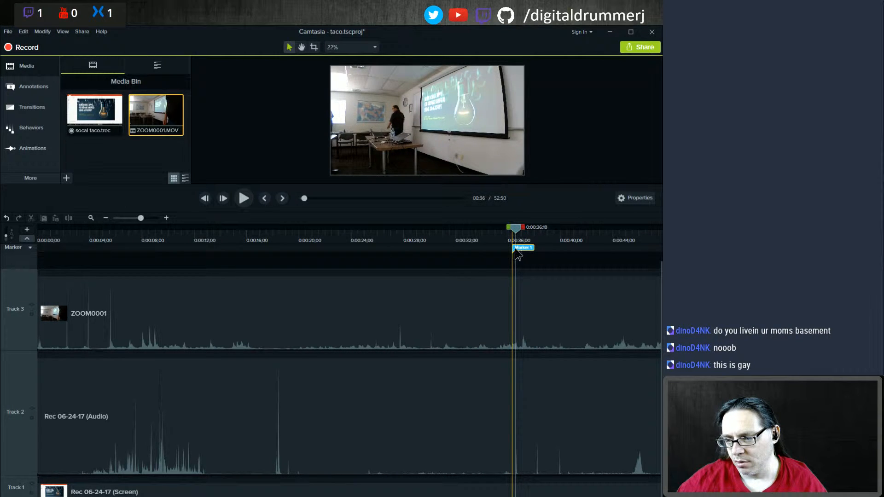
pyautogui.rightClick(515, 248)
pyautogui.click(485, 267)
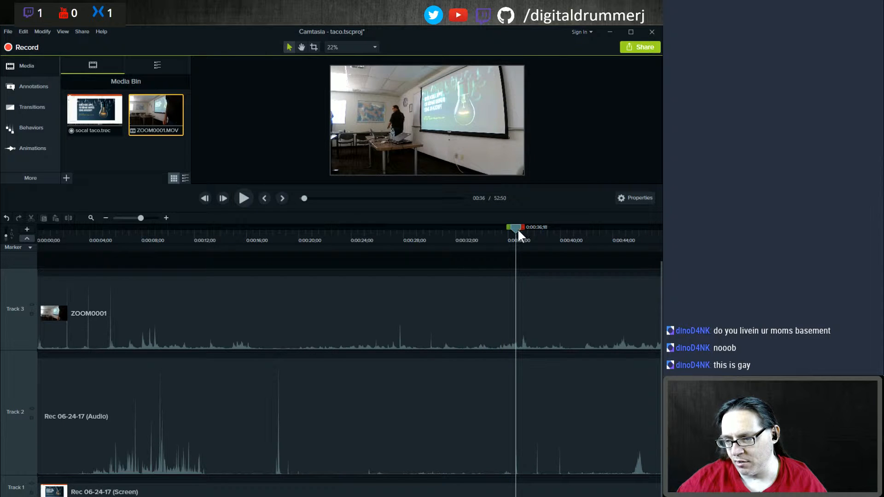
# Step: Move the ZOOM0001 clip along Track 3 so it starts at about 0:34 on the timeline
pyautogui.moveTo(201, 304); pyautogui.dragTo(537, 312)
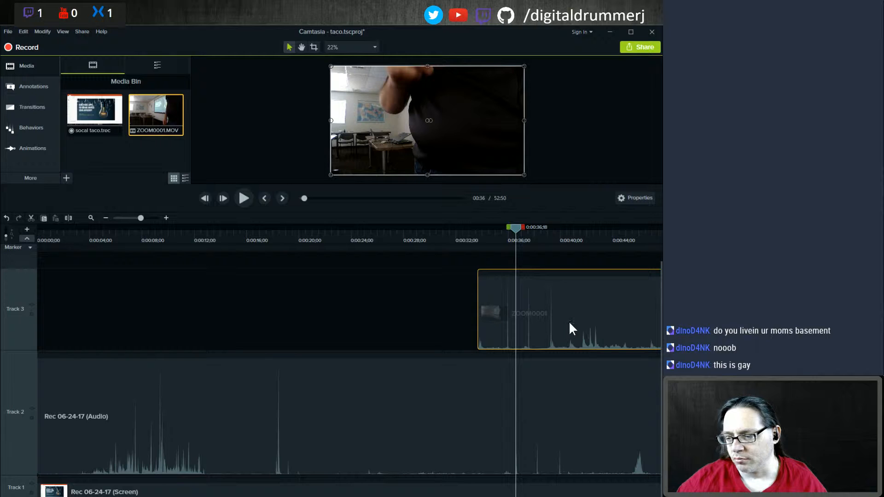
pyautogui.moveTo(601, 319); pyautogui.dragTo(600, 314)
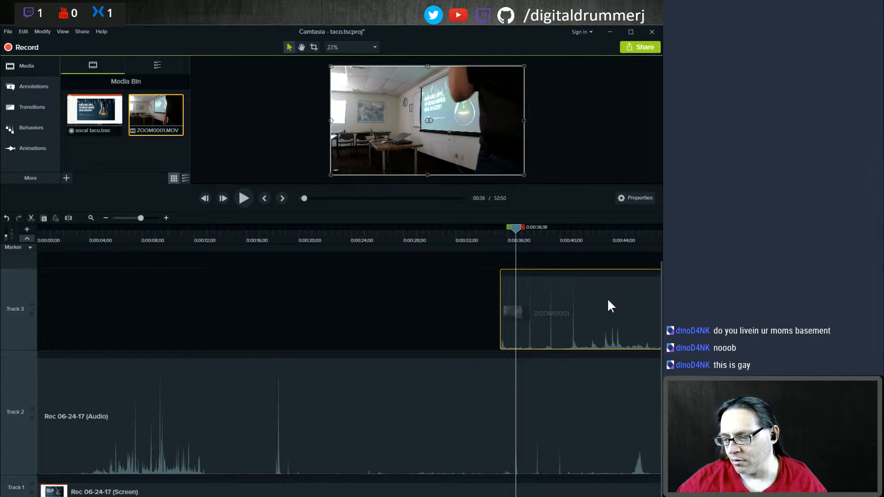
pyautogui.moveTo(607, 302); pyautogui.dragTo(605, 303)
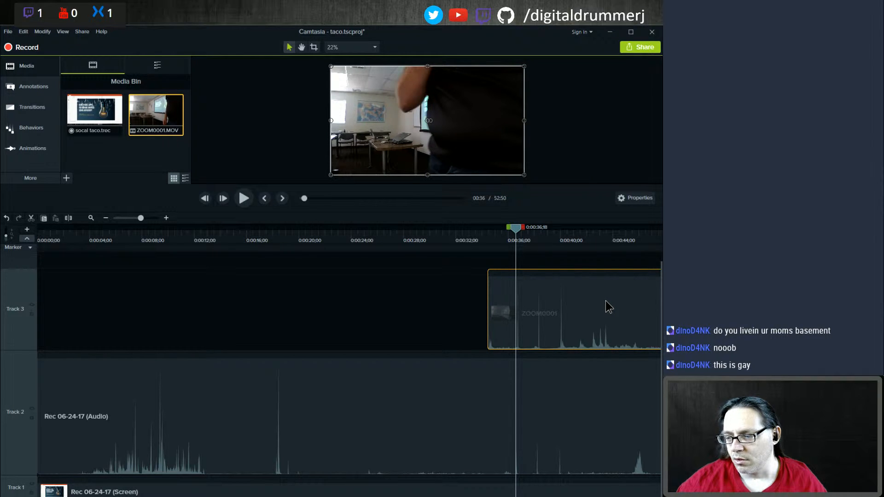
pyautogui.moveTo(606, 301); pyautogui.dragTo(607, 301)
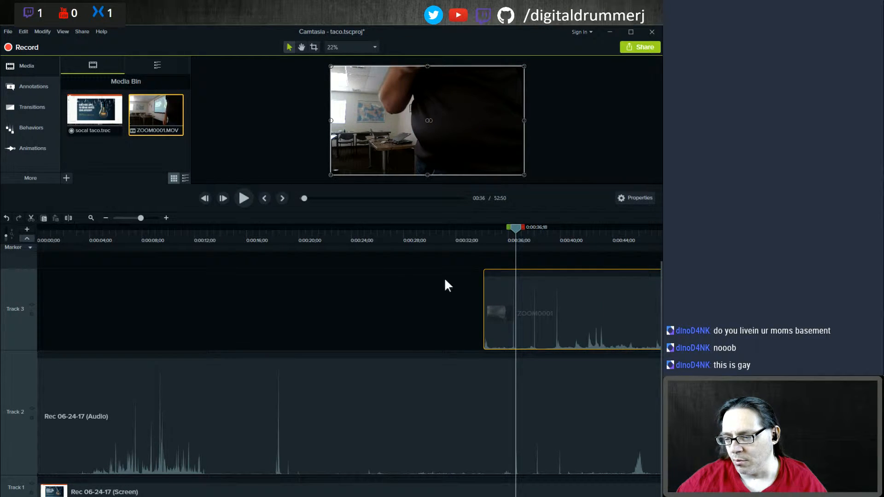
# Step: Zoom into the timeline and step the playhead frame by frame around 0:36:20 to find the matching audio spike
pyautogui.click(166, 218)
pyautogui.click(166, 218)
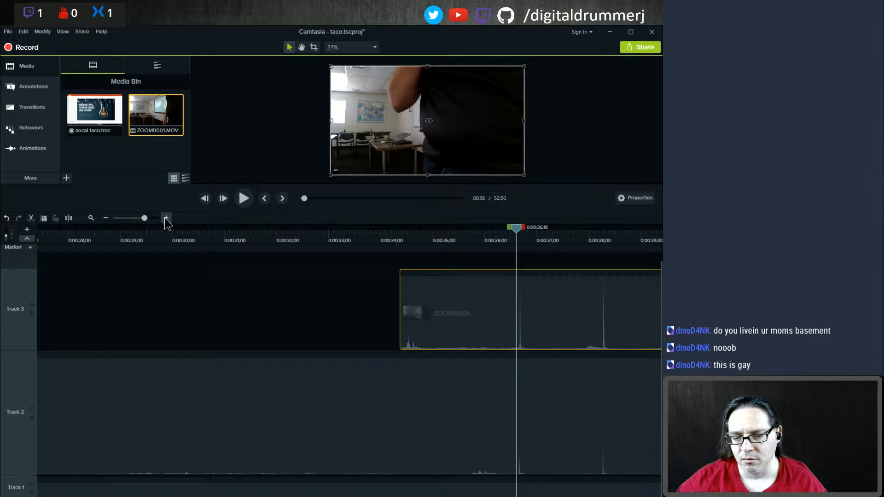
pyautogui.click(167, 218)
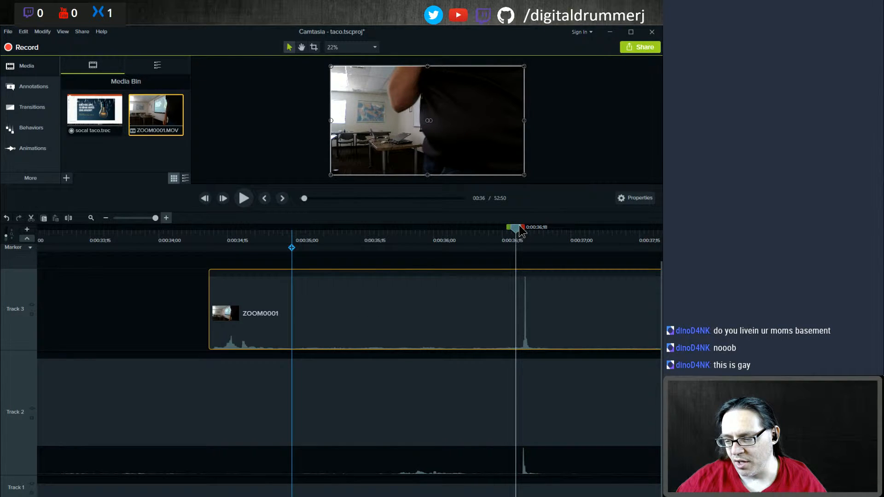
pyautogui.moveTo(517, 233); pyautogui.dragTo(527, 233)
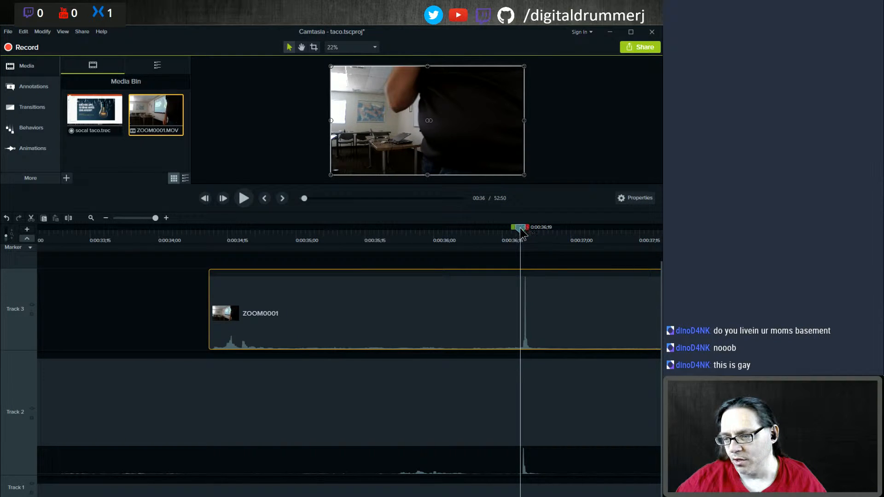
pyautogui.press('.')
pyautogui.press('.')
pyautogui.press(',')
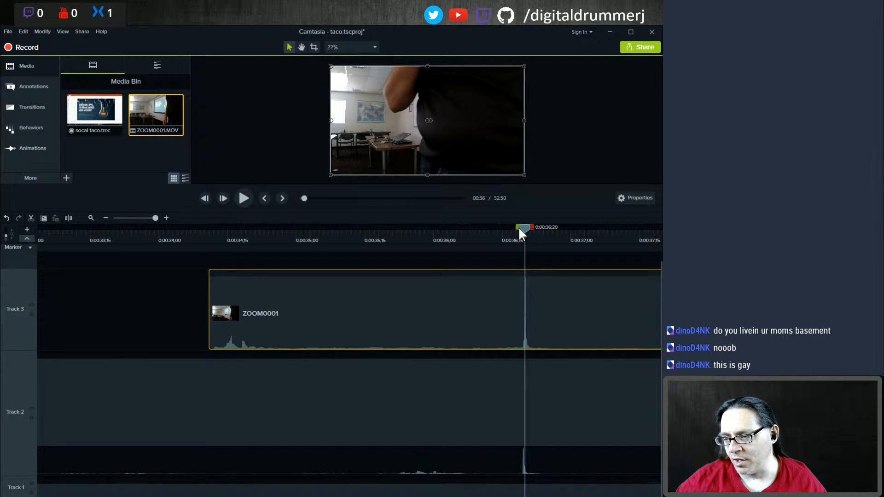
pyautogui.press(',')
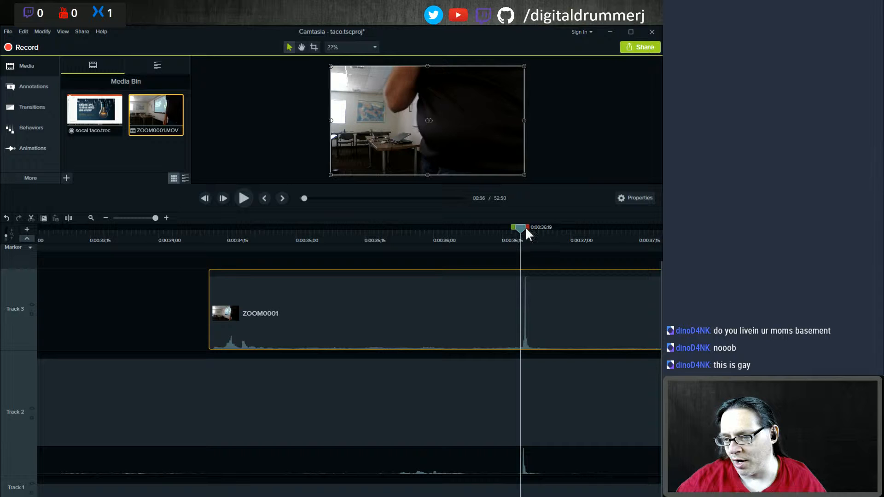
pyautogui.press('.')
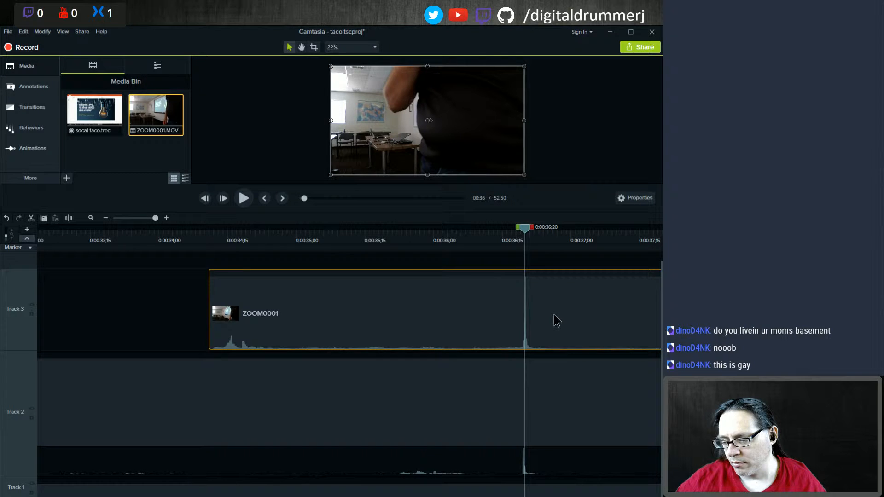
# Step: Nudge the ZOOM0001 clip so its audio spike lines up with the playhead at about 0:36:20
pyautogui.moveTo(555, 313); pyautogui.dragTo(552, 314)
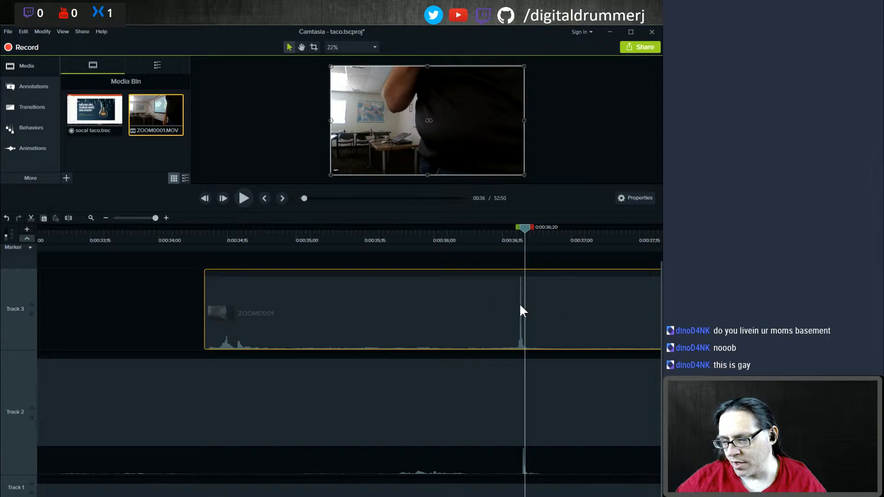
pyautogui.hotkey('ctrl', 'z')
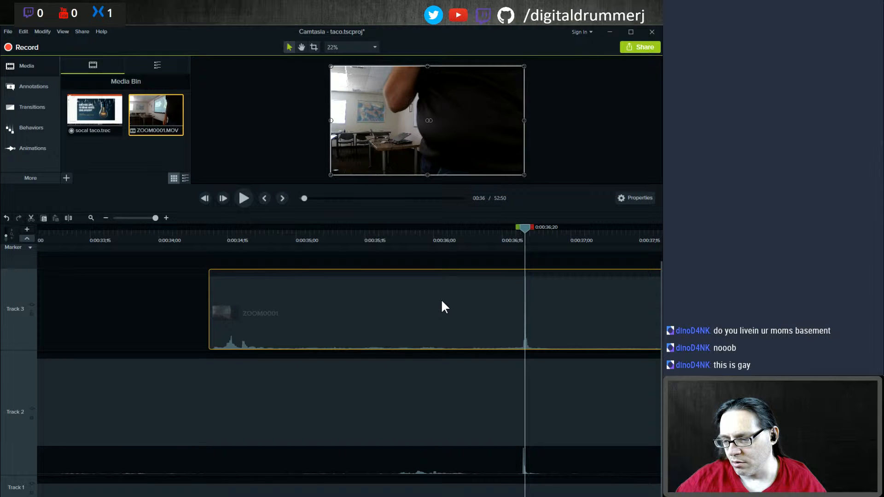
pyautogui.hotkey('ctrl', 'z')
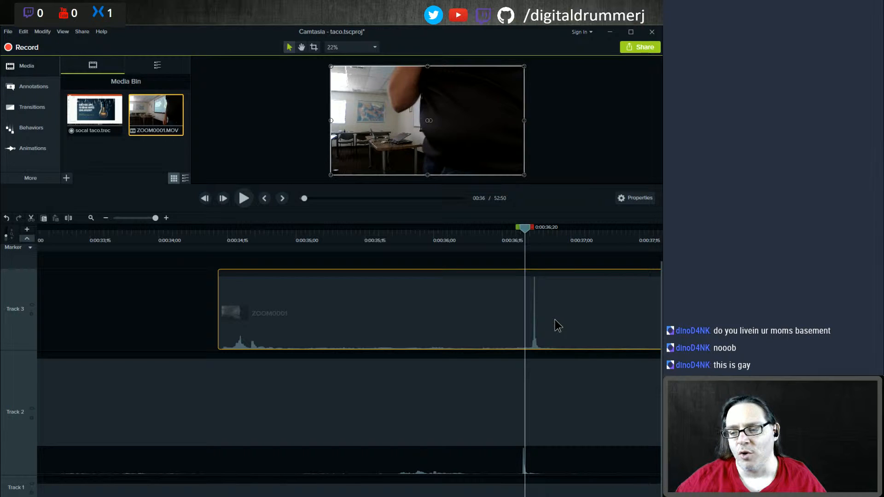
pyautogui.moveTo(558, 326); pyautogui.dragTo(548, 331)
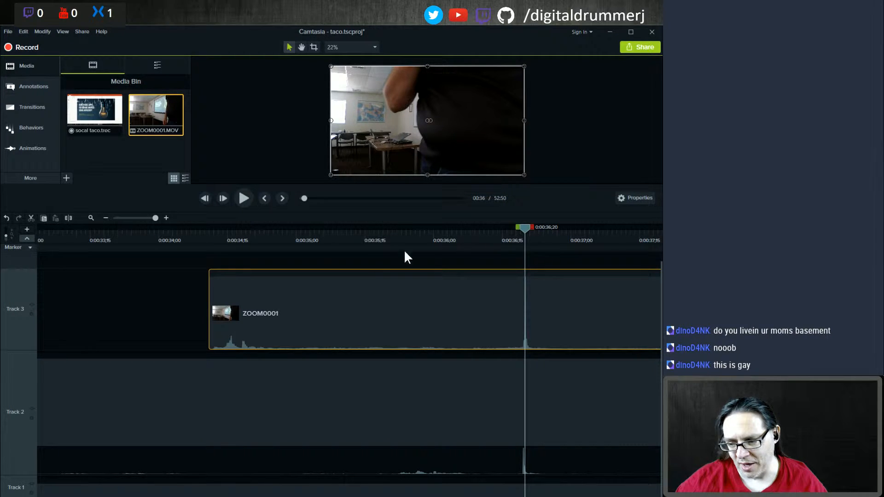
# Step: Play the aligned section briefly and undo the last two clip adjustments
pyautogui.click(243, 199)
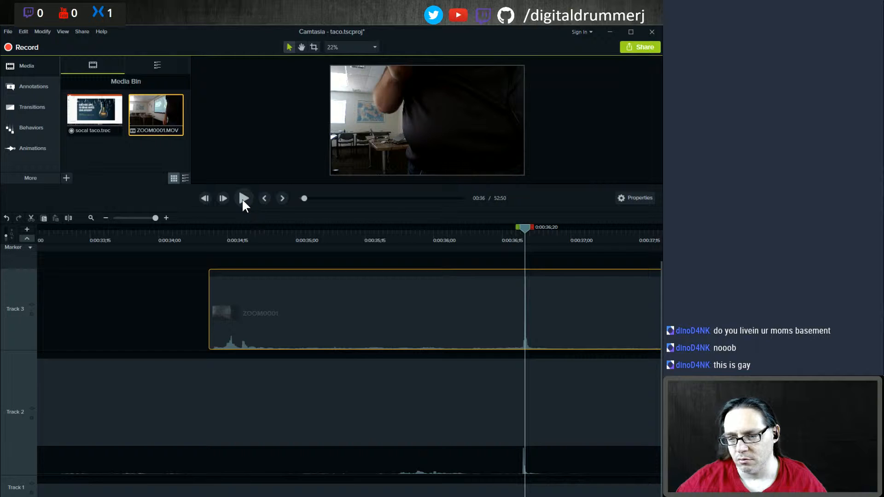
pyautogui.click(242, 200)
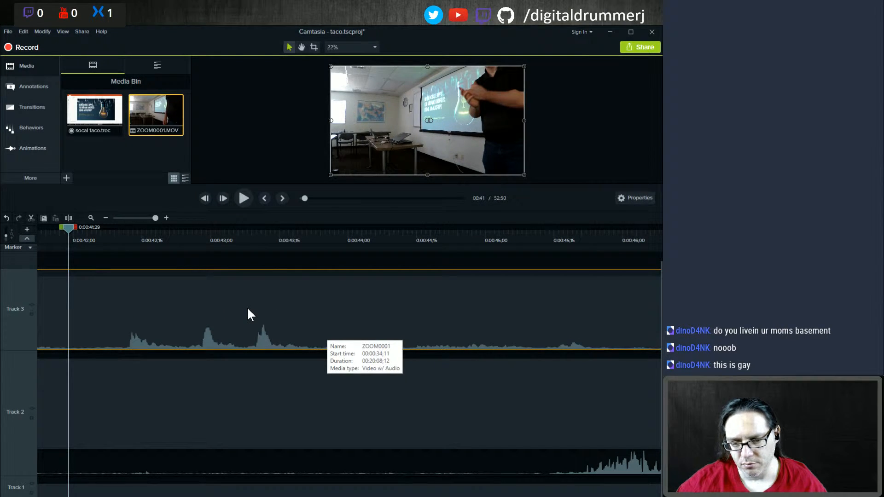
pyautogui.hotkey('ctrl', 'z')
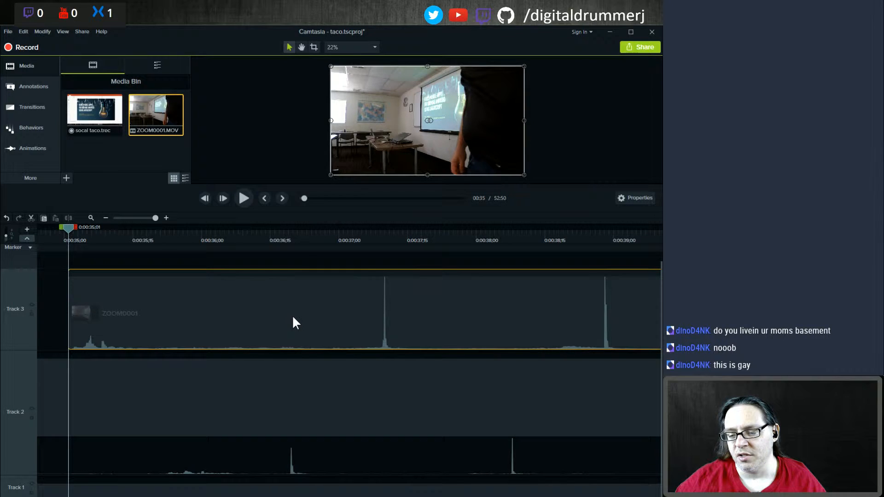
pyautogui.hotkey('ctrl', 'z')
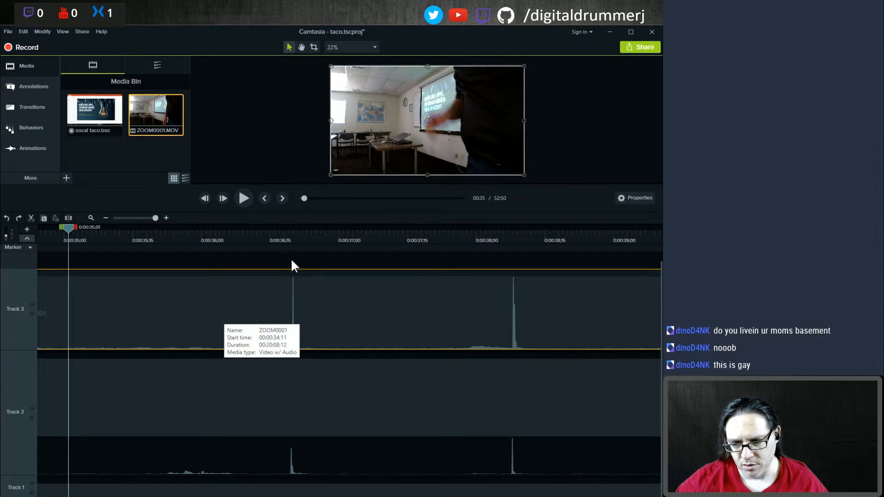
# Step: Set the playhead to about 0:36:20 and play the synced section to check the camera and recording audio alignment
pyautogui.click(286, 235)
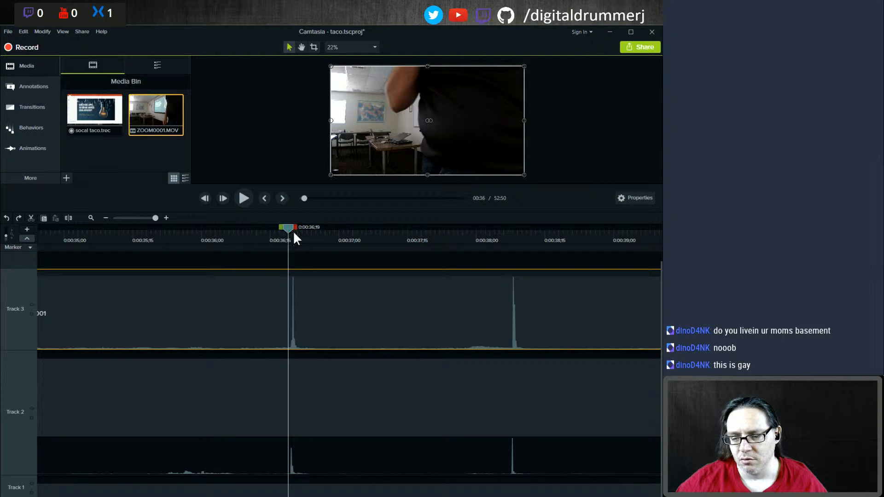
pyautogui.press('.')
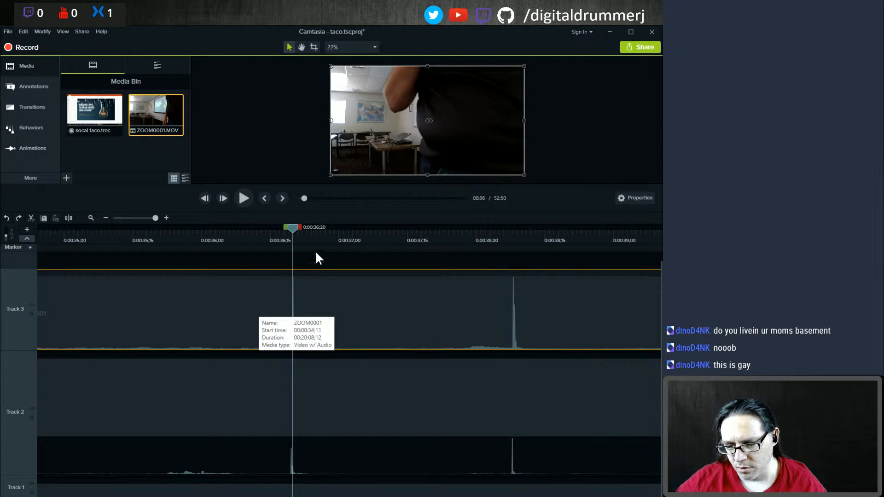
pyautogui.click(106, 218)
pyautogui.click(106, 218)
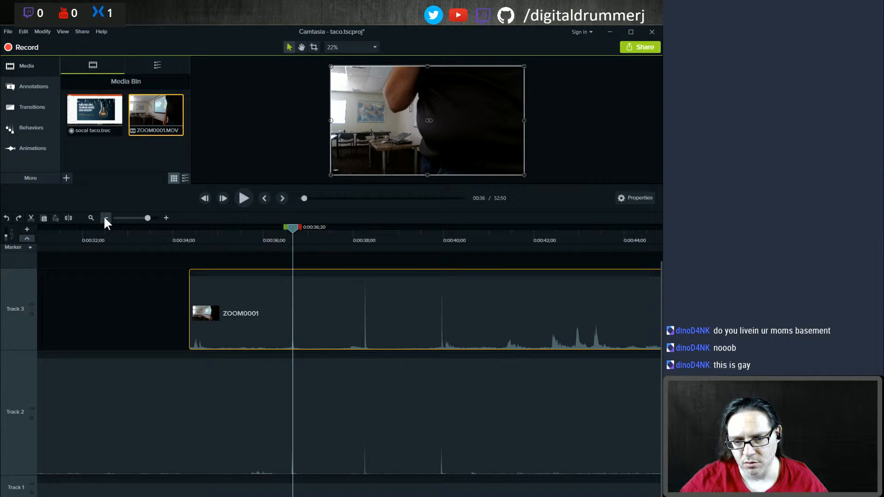
pyautogui.hotkey('ctrl', 'shift', '=')
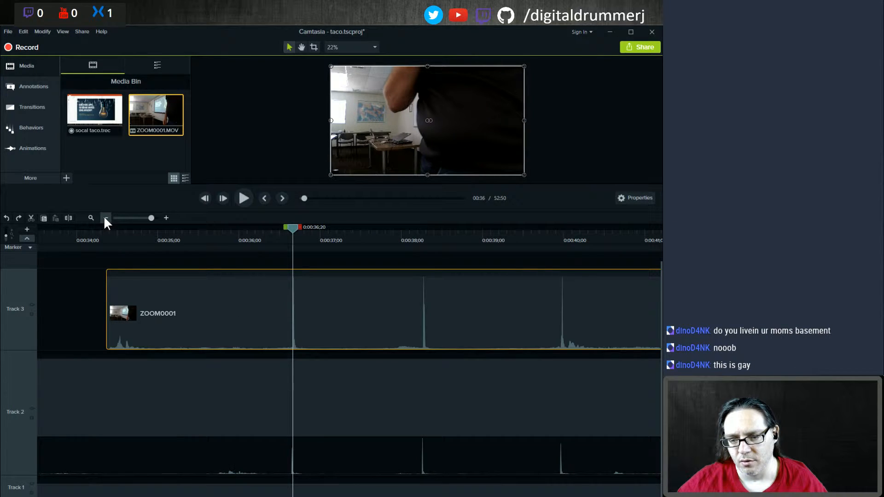
pyautogui.press('space')
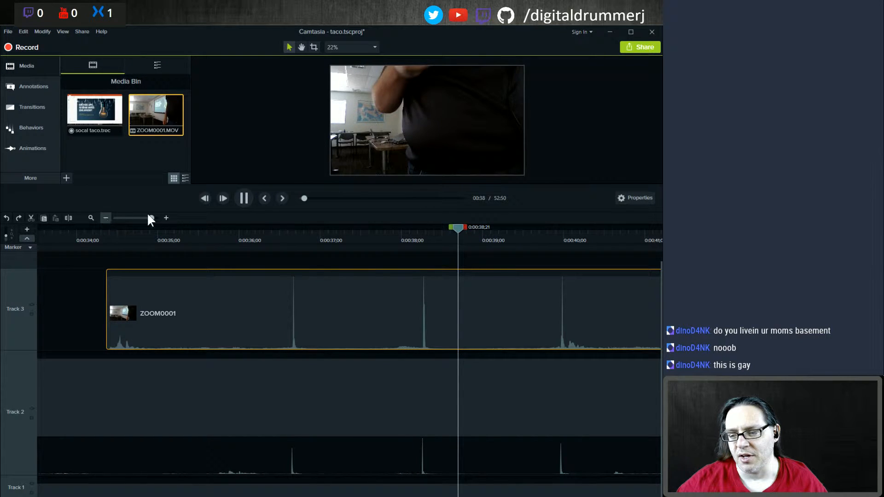
pyautogui.click(245, 198)
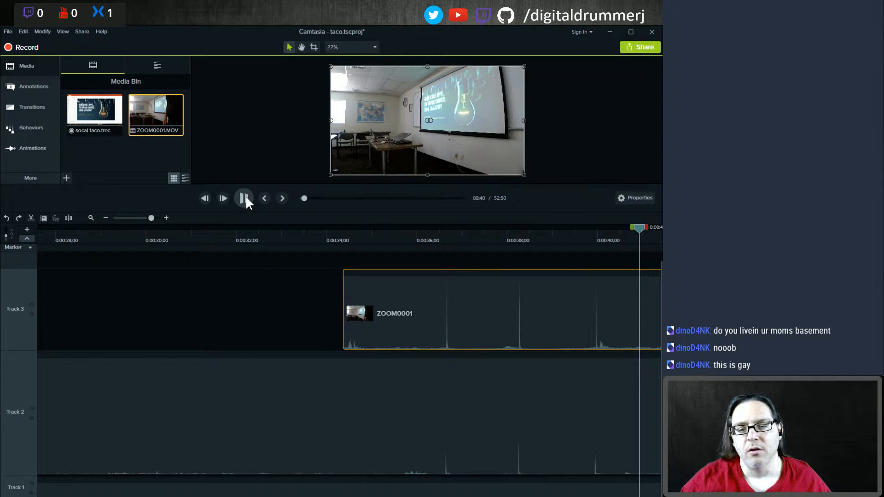
pyautogui.hotkey('ctrl', 'shift', '-')
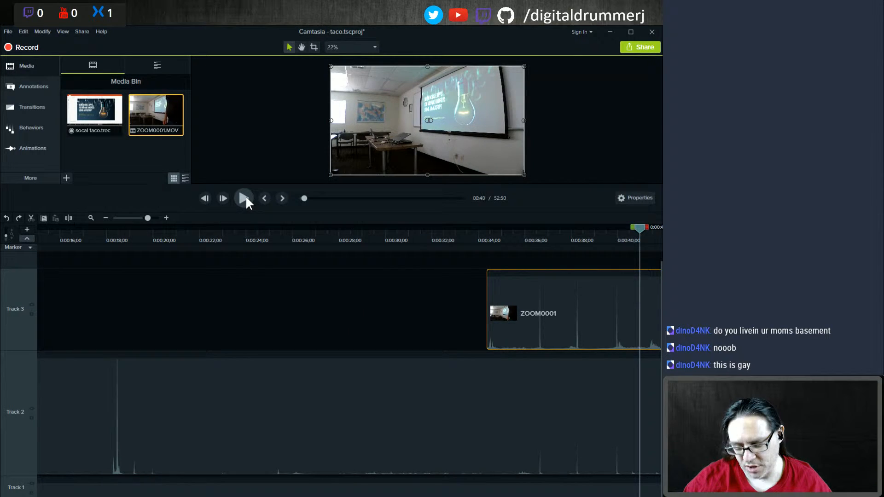
pyautogui.hotkey('ctrl', 'shift', '-')
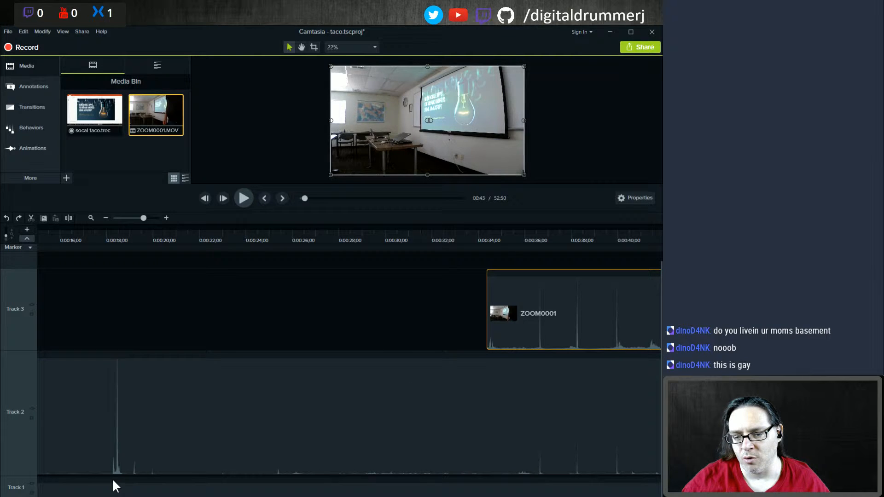
pyautogui.hotkey('ctrl', 'shift', '-')
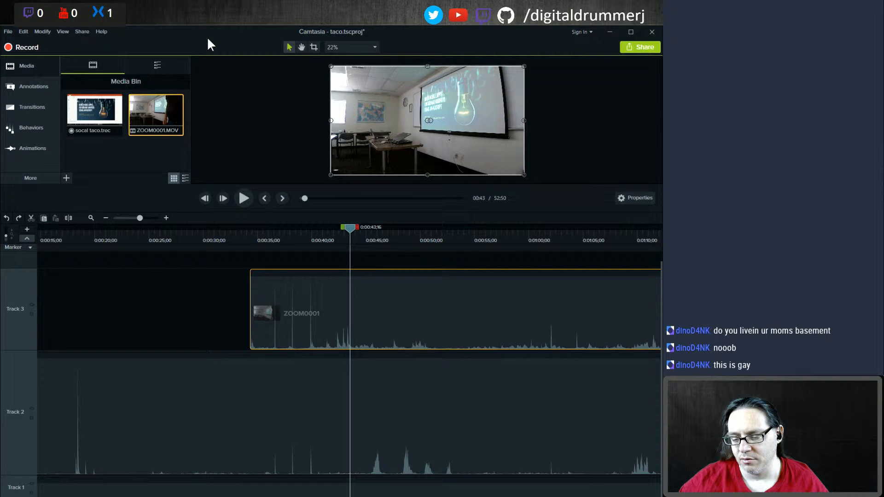
pyautogui.doubleClick(233, 29)
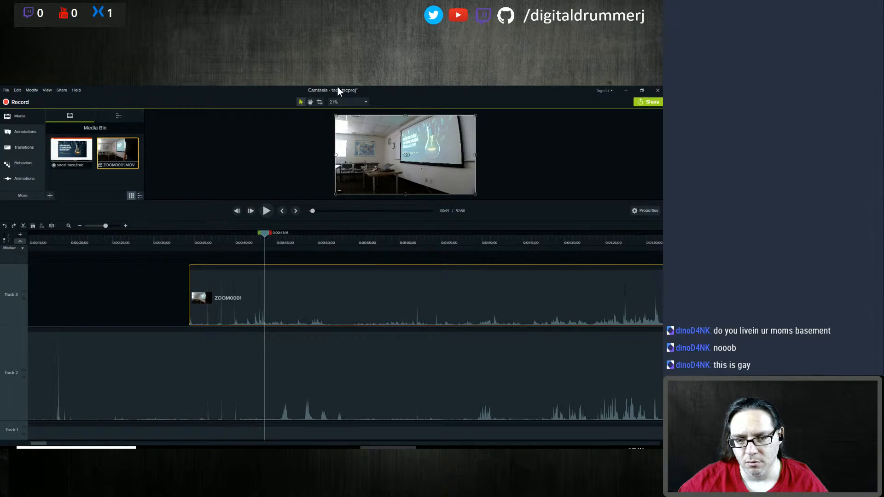
pyautogui.doubleClick(337, 86)
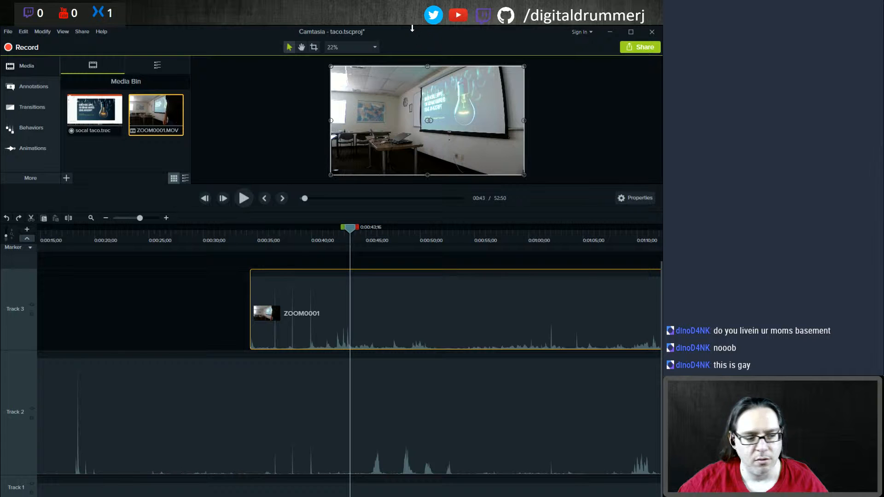
pyautogui.moveTo(412, 29); pyautogui.dragTo(431, 37)
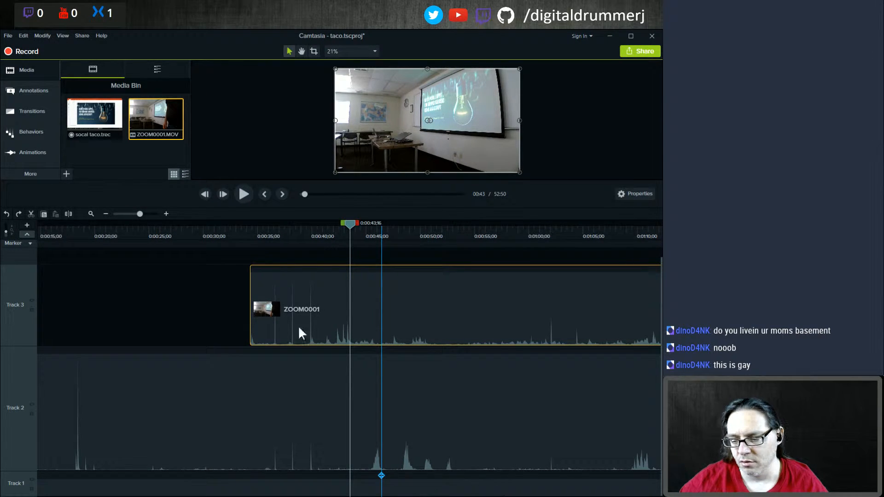
# Step: Deselect the clip and preview the synced footage at points around 5:45 and 6:35 on the timeline
pyautogui.click(129, 302)
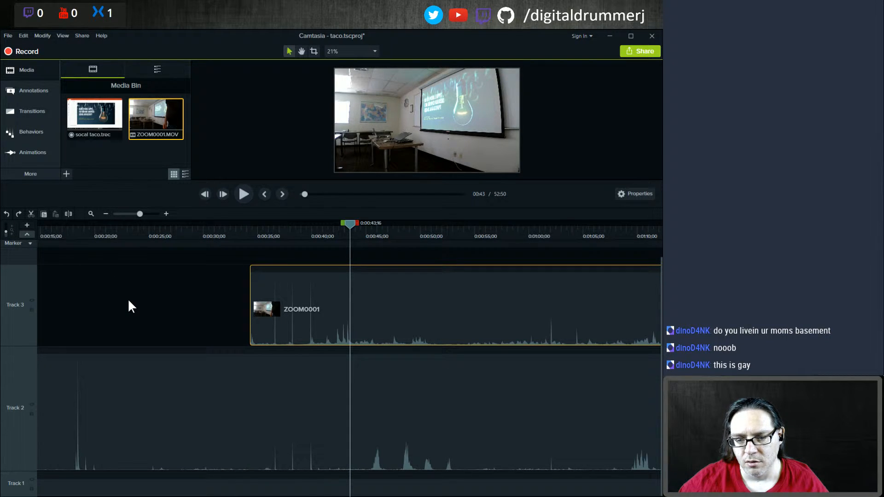
pyautogui.click(129, 301)
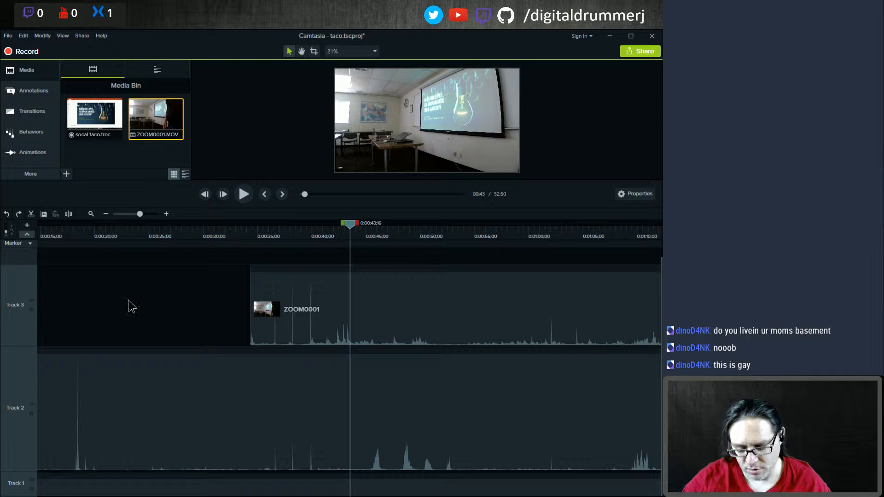
pyautogui.scroll(-4, 129, 301)
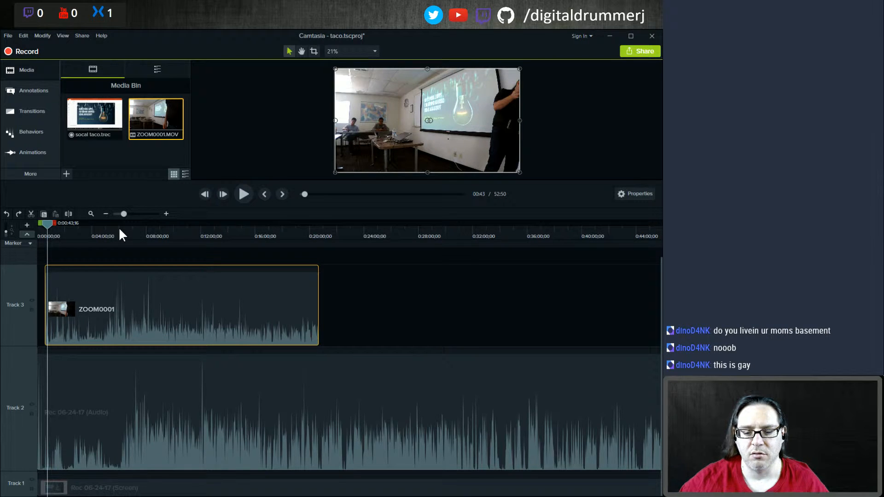
pyautogui.click(118, 226)
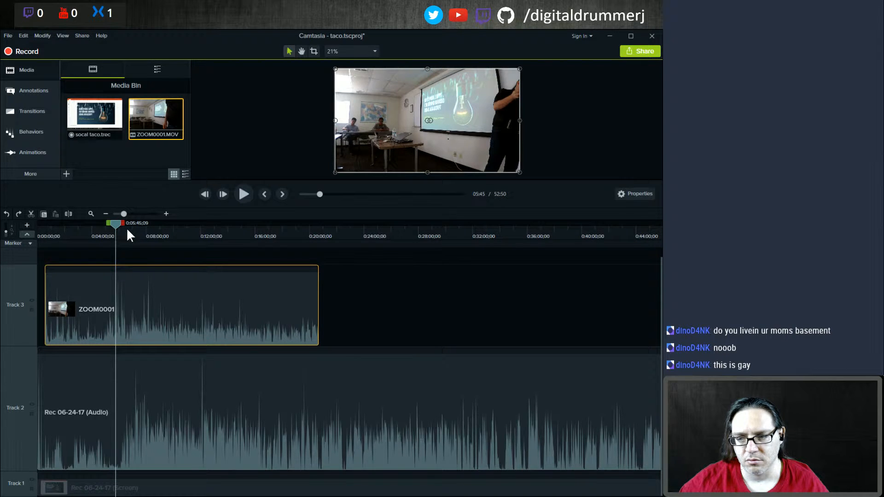
pyautogui.click(127, 229)
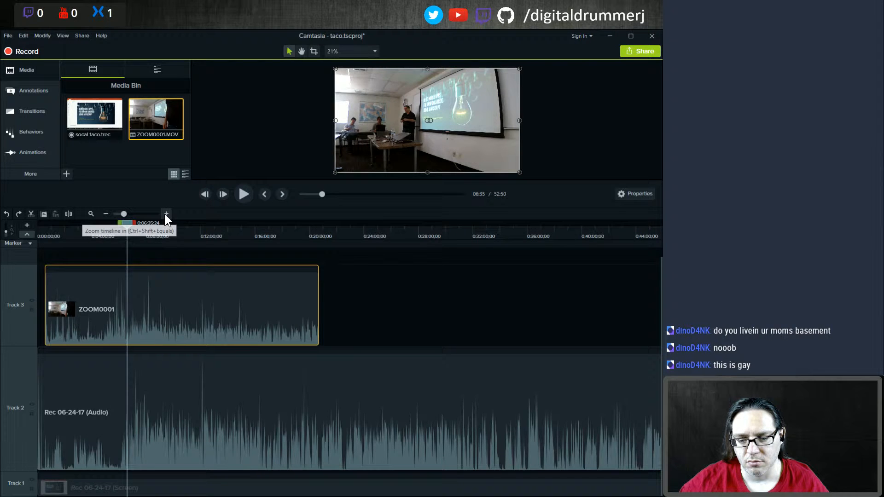
# Step: Zoom into the timeline around the playhead near 6:36 and play the footage to check the camera and recording sync
pyautogui.click(165, 215)
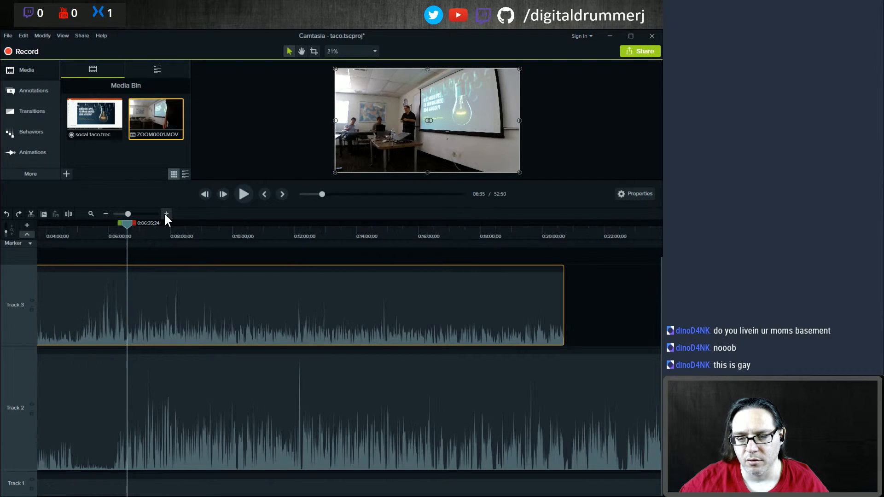
pyautogui.click(165, 215)
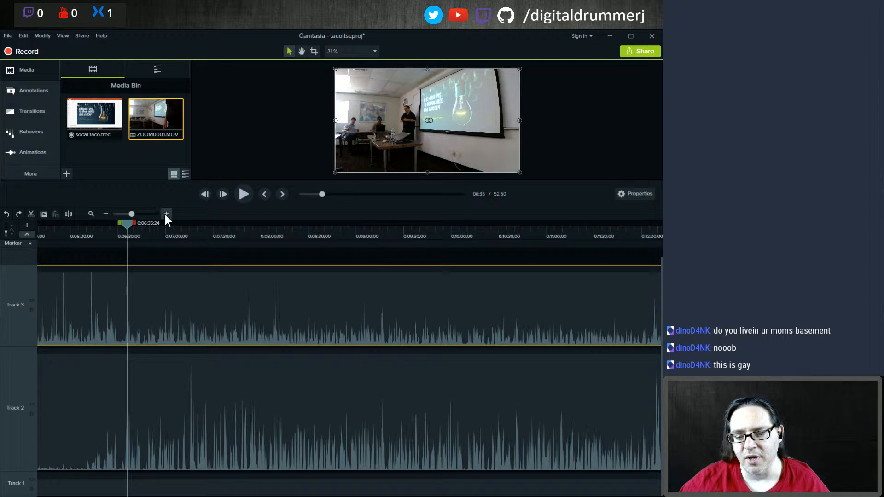
pyautogui.press('space')
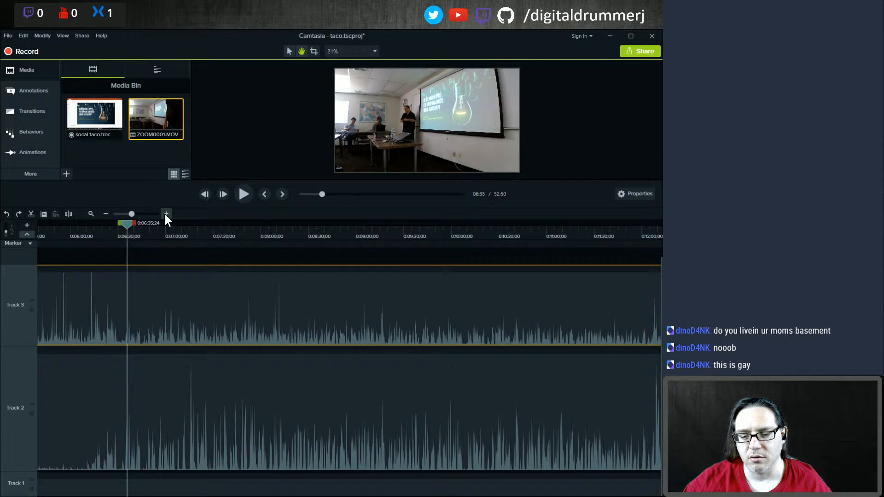
pyautogui.press('space')
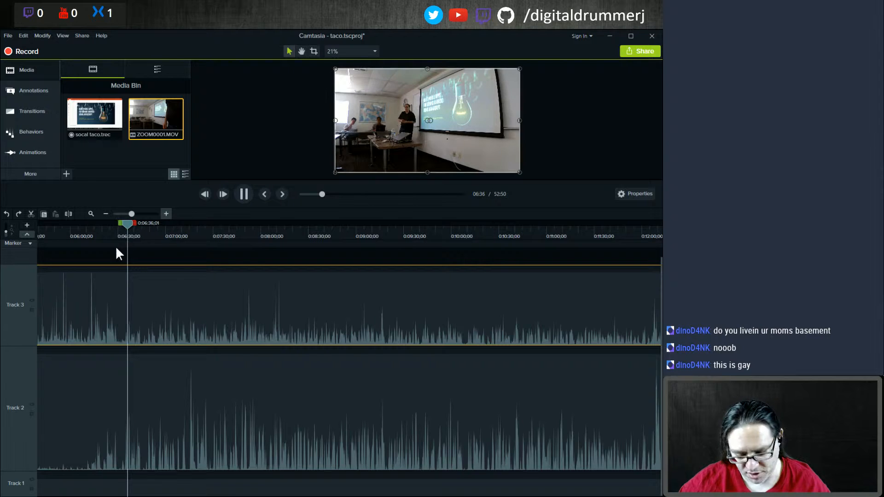
pyautogui.click(166, 214)
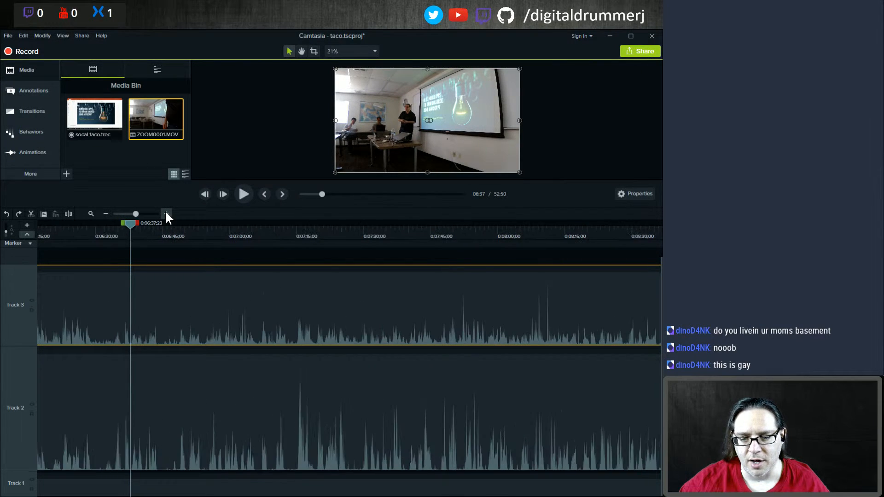
pyautogui.click(166, 215)
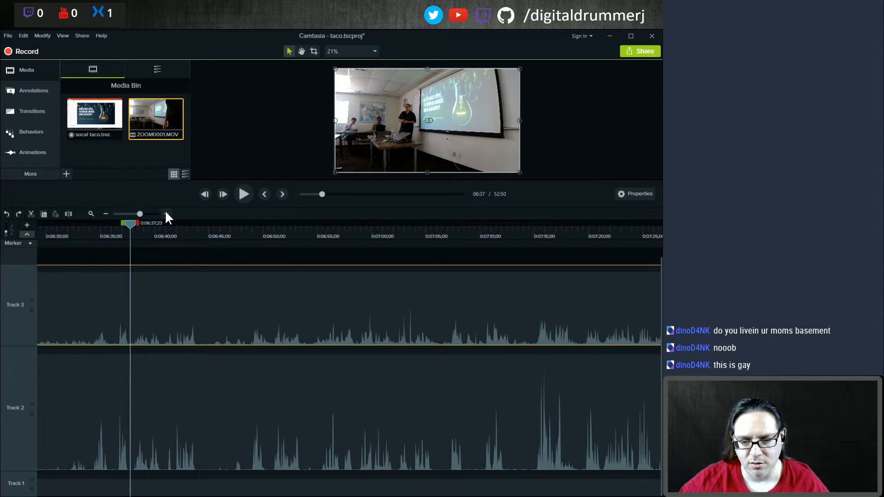
pyautogui.click(166, 215)
pyautogui.click(102, 232)
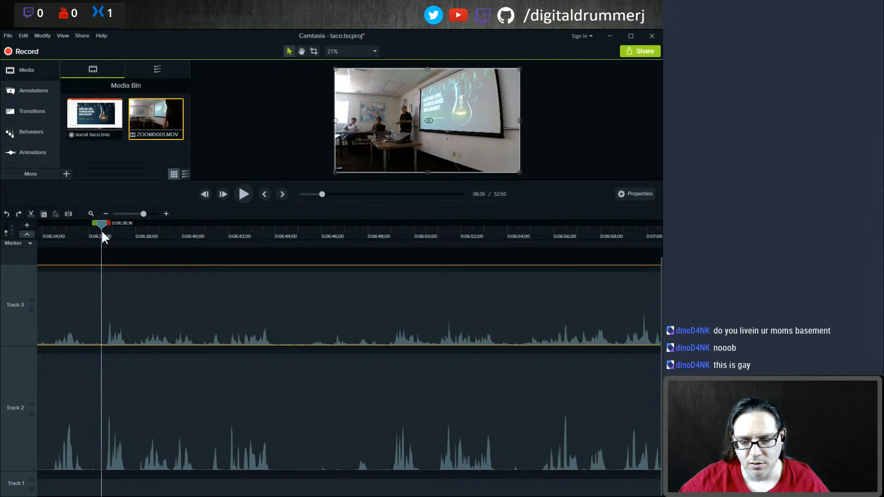
pyautogui.press('space')
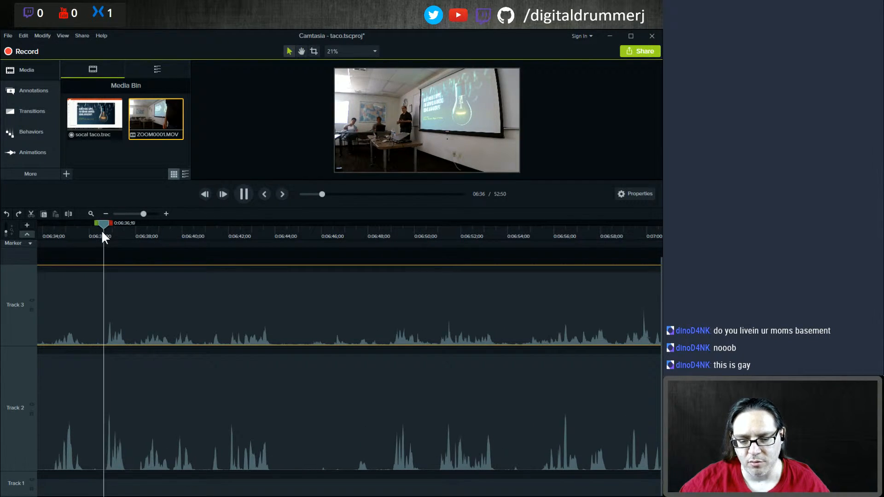
pyautogui.press('space')
# Step: Place the playhead at about 0:06:36:19, split all tracks there and delete the portions before the split
pyautogui.click(100, 226)
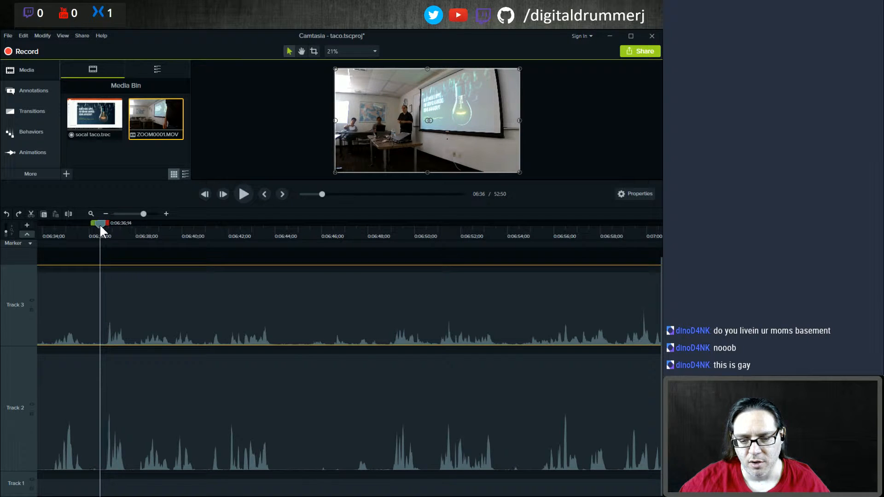
pyautogui.moveTo(101, 225); pyautogui.dragTo(103, 225)
pyautogui.moveTo(102, 223); pyautogui.dragTo(103, 223)
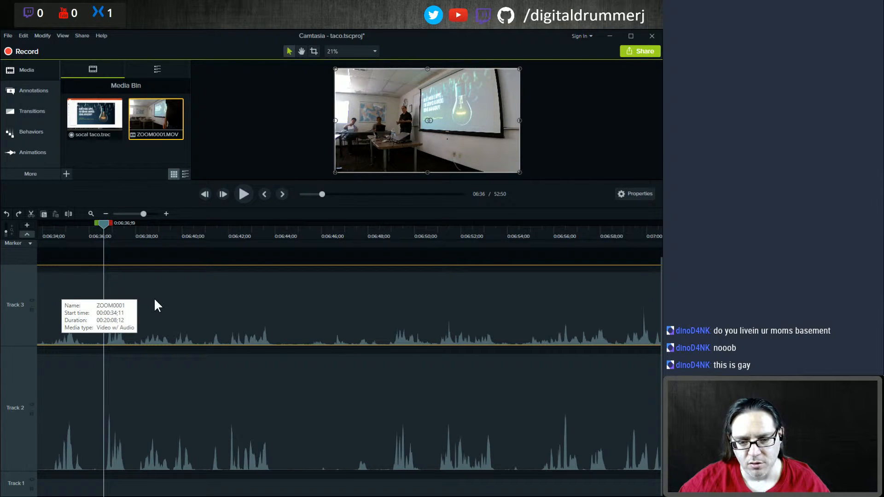
pyautogui.hotkey('ctrl', 'a')
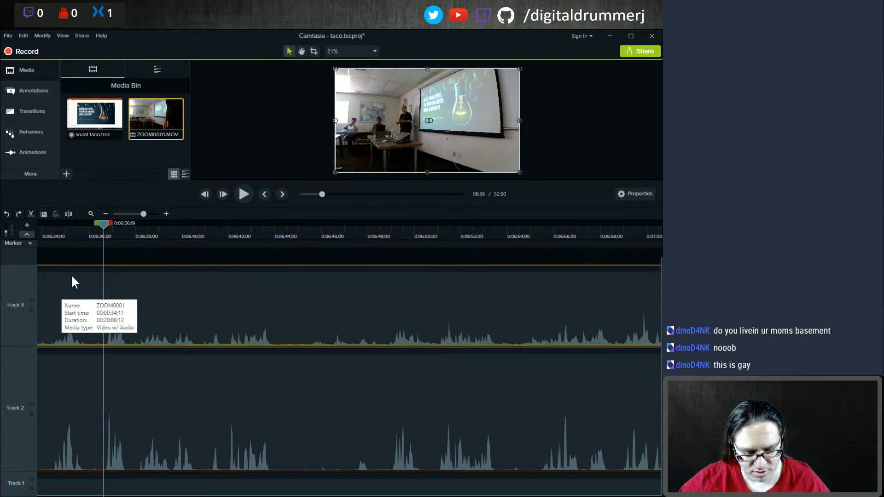
pyautogui.press('s')
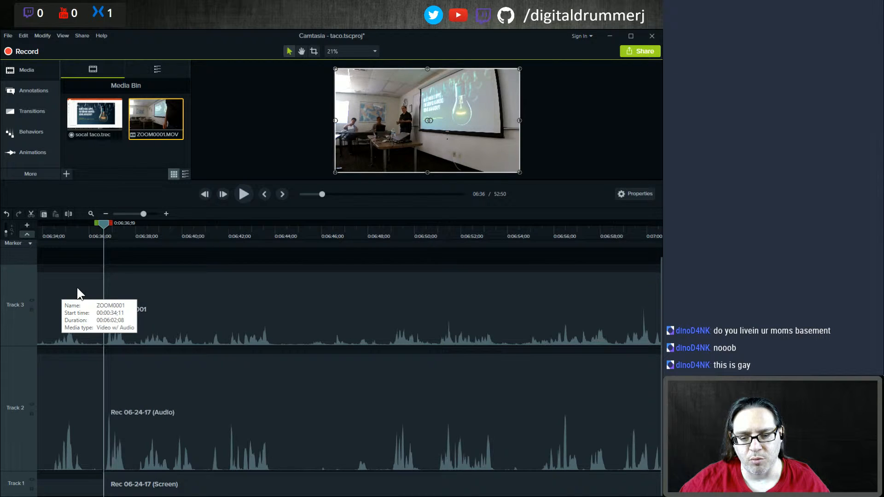
pyautogui.click(78, 294)
pyautogui.keyDown('ctrl'); pyautogui.click(77, 386); pyautogui.keyUp('ctrl')
pyautogui.keyDown('ctrl'); pyautogui.click(74, 488); pyautogui.keyUp('ctrl')
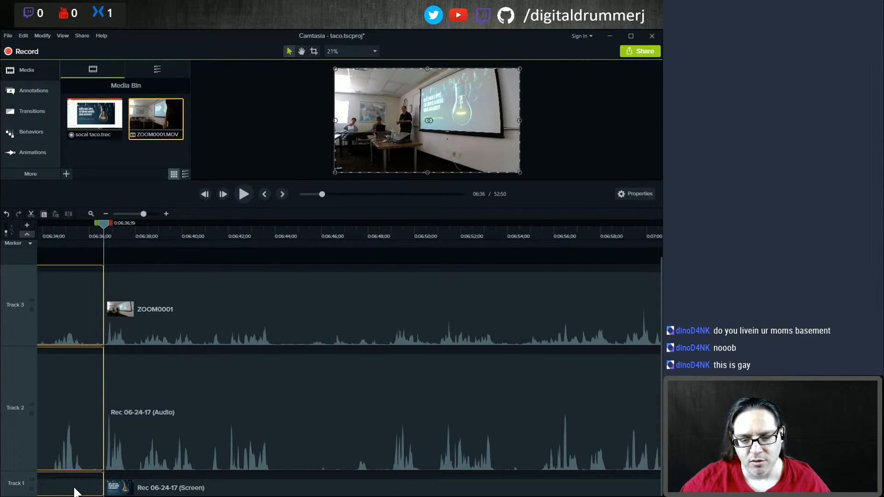
pyautogui.press('Delete')
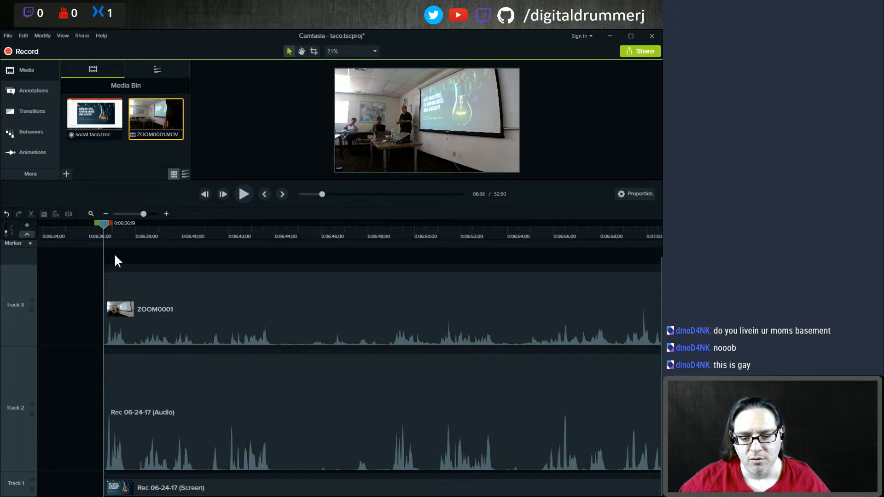
# Step: Select all remaining clips and move them together to the start of the timeline
pyautogui.hotkey('ctrl', 'a')
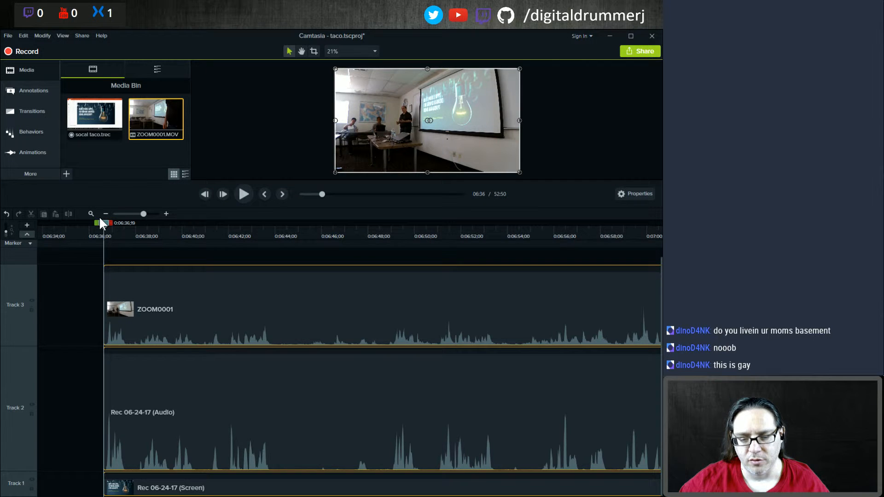
pyautogui.scroll(-3, 100, 219)
pyautogui.scroll(-2, 101, 223)
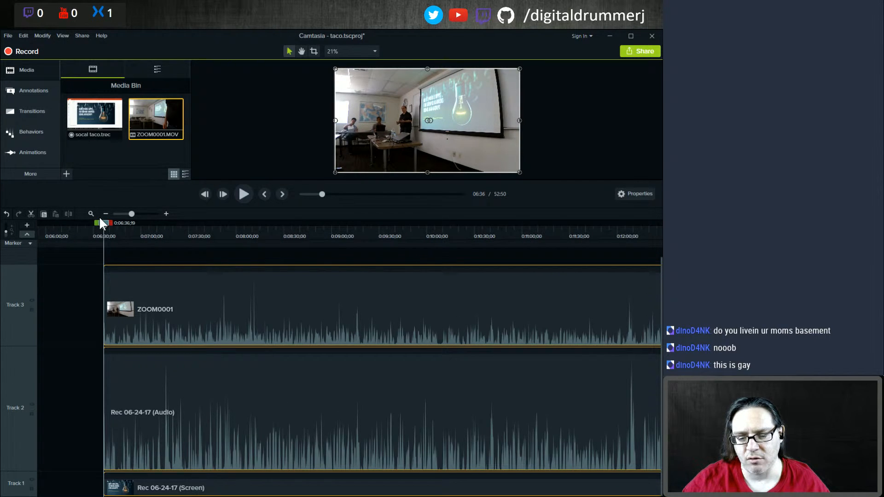
pyautogui.scroll(-3, 130, 217)
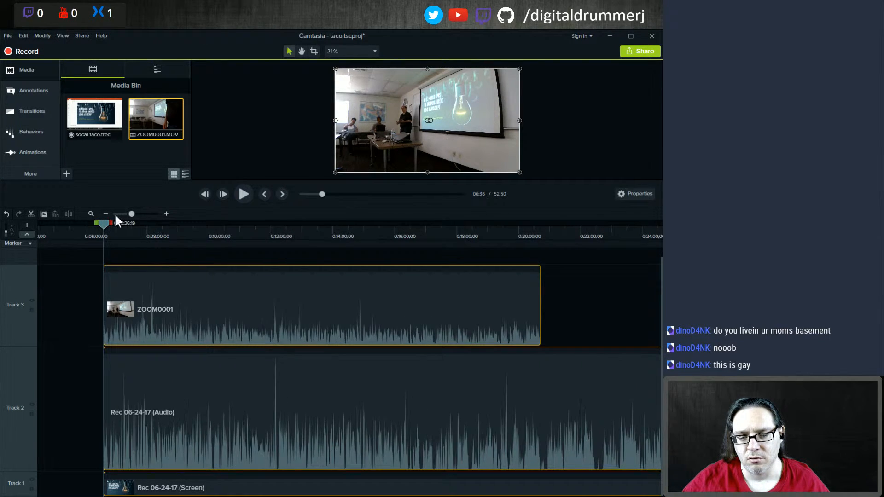
pyautogui.scroll(-2, 117, 219)
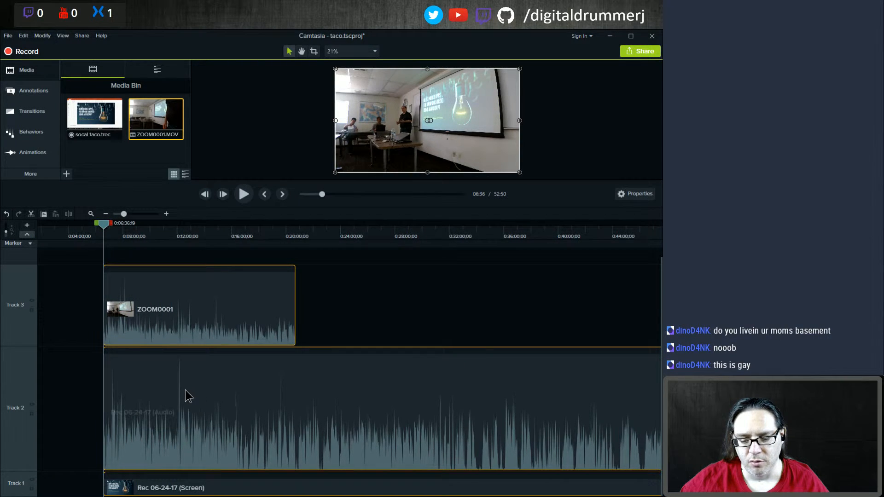
pyautogui.moveTo(185, 390); pyautogui.dragTo(82, 362)
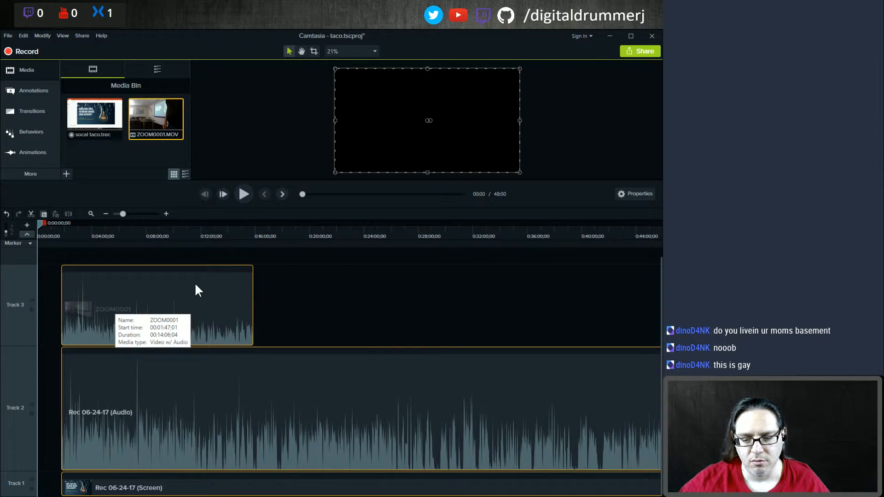
pyautogui.moveTo(194, 283); pyautogui.dragTo(186, 287)
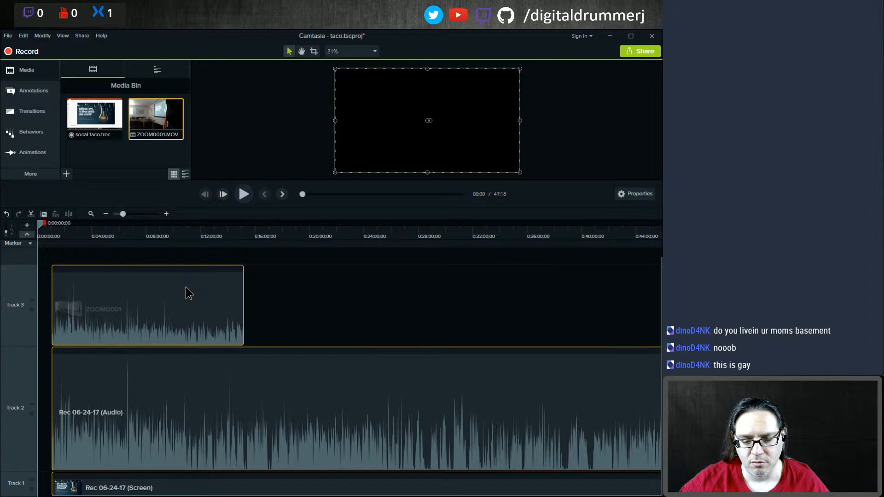
pyautogui.click(290, 281)
# Step: Preview the Intro With Social Icons asset from the Library
pyautogui.click(24, 73)
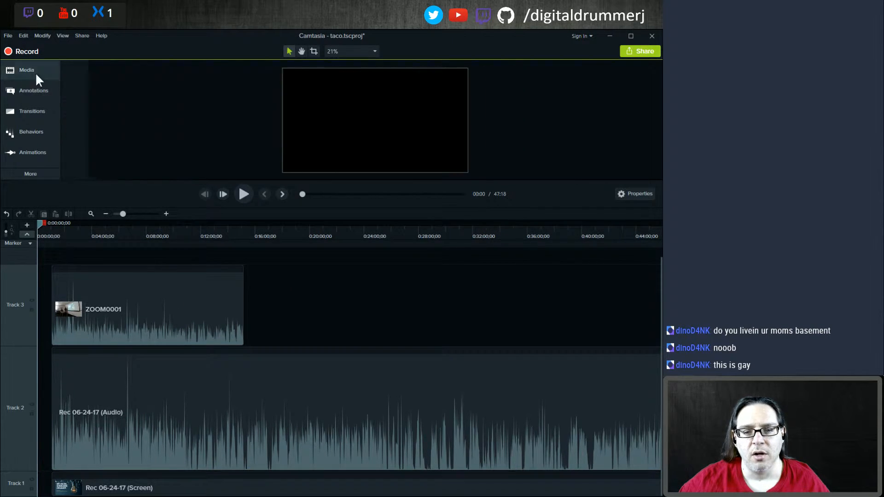
pyautogui.click(20, 68)
pyautogui.click(150, 71)
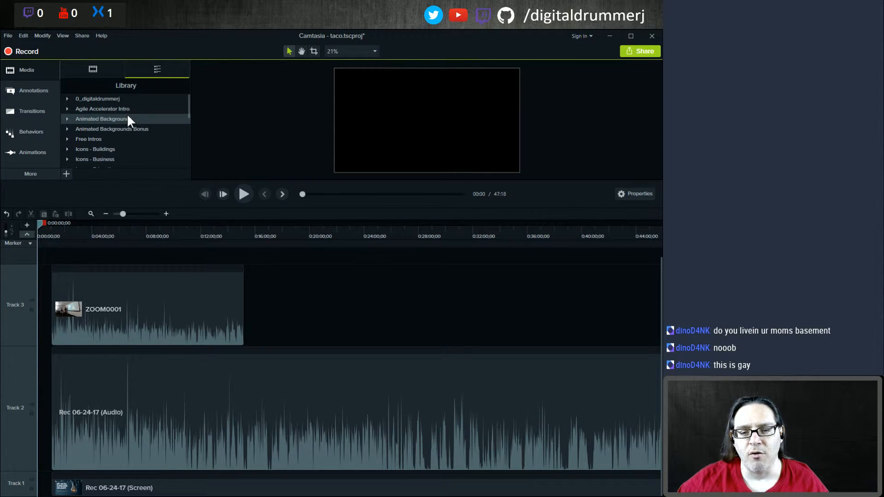
pyautogui.click(66, 99)
pyautogui.scroll(-2, 67, 99)
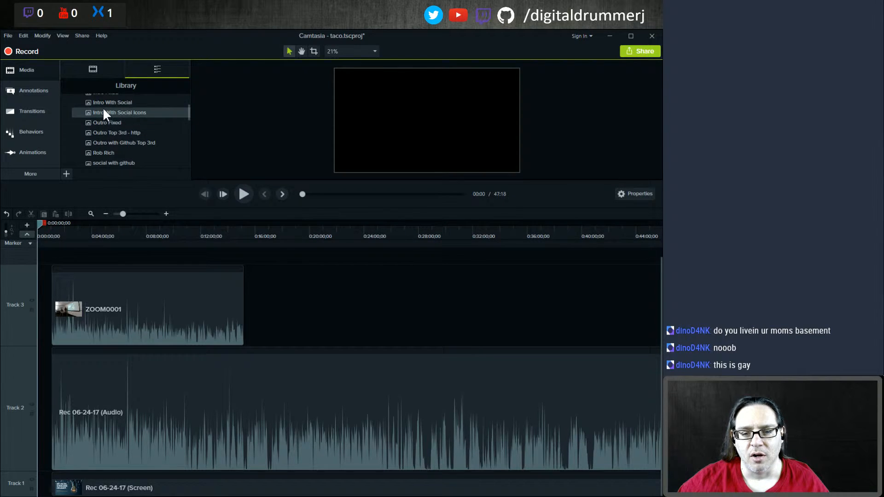
pyautogui.scroll(2, 103, 108)
pyautogui.rightClick(107, 132)
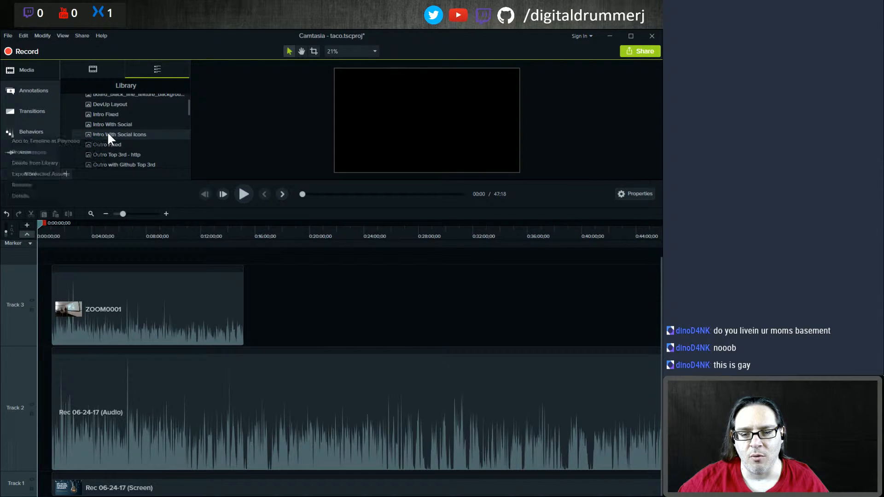
pyautogui.click(44, 152)
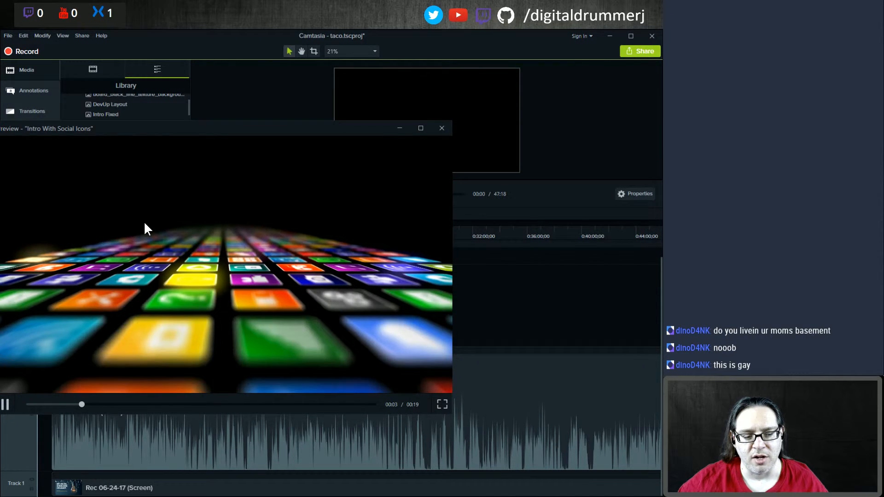
pyautogui.click(442, 128)
# Step: Add the Intro With Social Icons asset at the playhead at the start of the timeline, ahead of the synced clips
pyautogui.rightClick(109, 134)
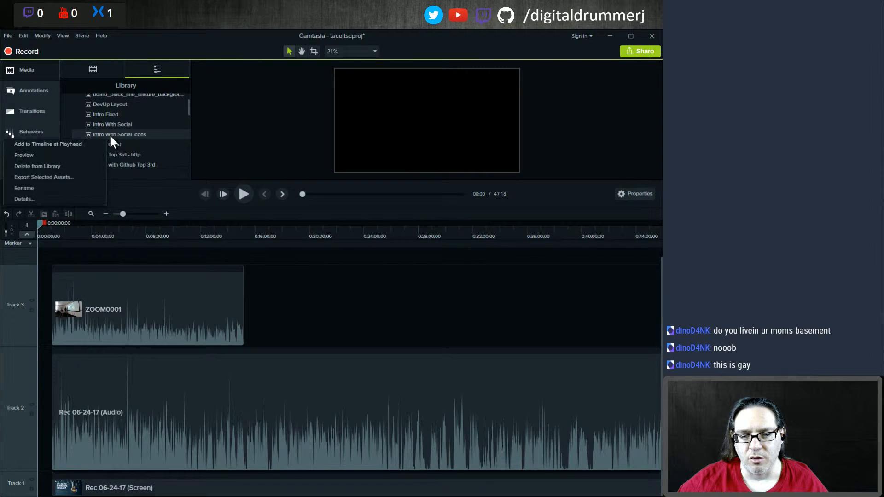
pyautogui.click(45, 146)
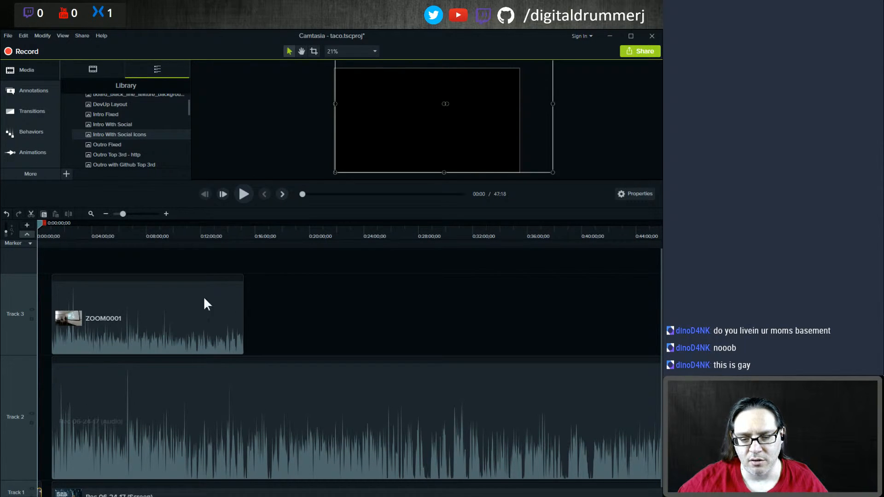
pyautogui.moveTo(192, 262); pyautogui.dragTo(175, 495)
pyautogui.moveTo(166, 438); pyautogui.dragTo(140, 438)
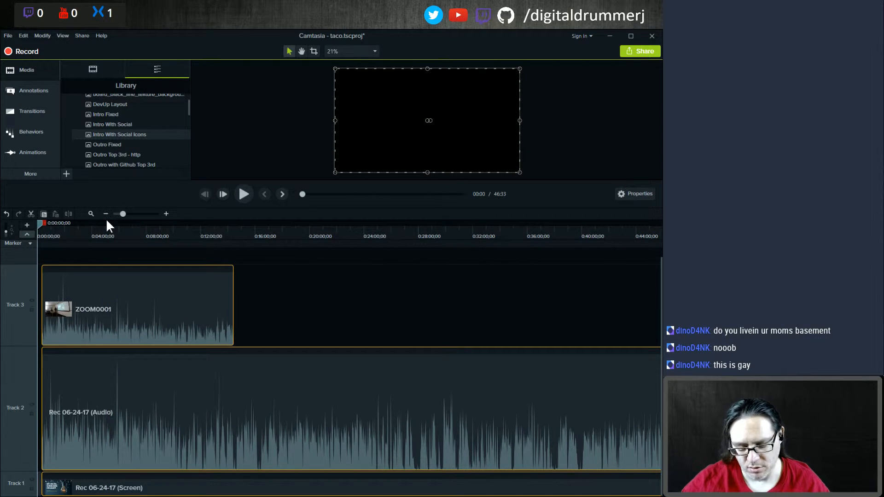
pyautogui.scroll(3, 106, 218)
pyautogui.scroll(1, 109, 225)
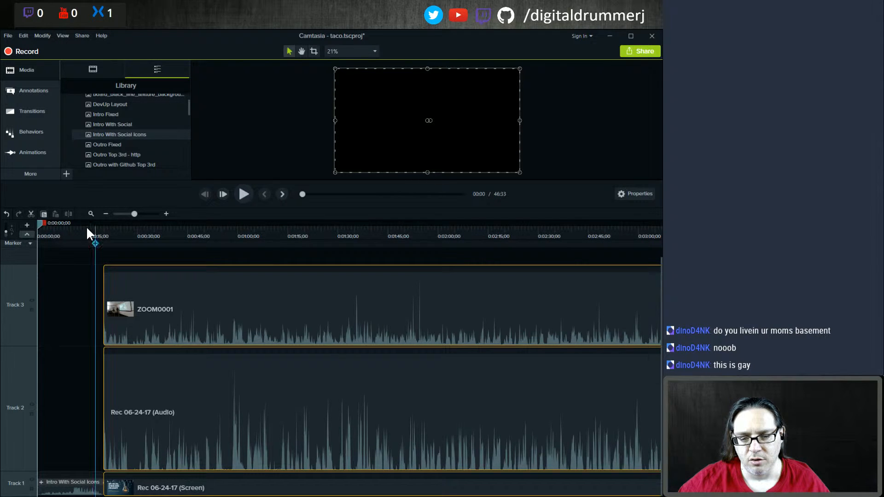
# Step: Edit the intro title text to read "Live @ Socal San Diego"
pyautogui.click(91, 222)
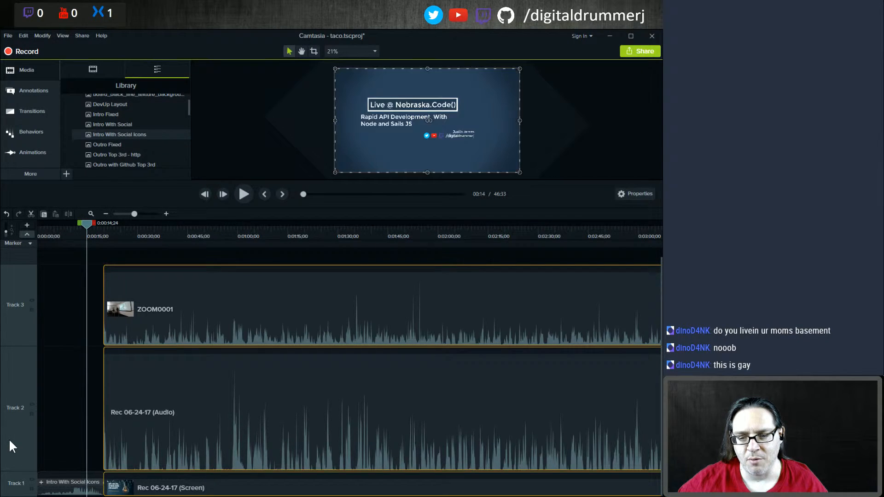
pyautogui.moveTo(20, 264); pyautogui.dragTo(21, 375)
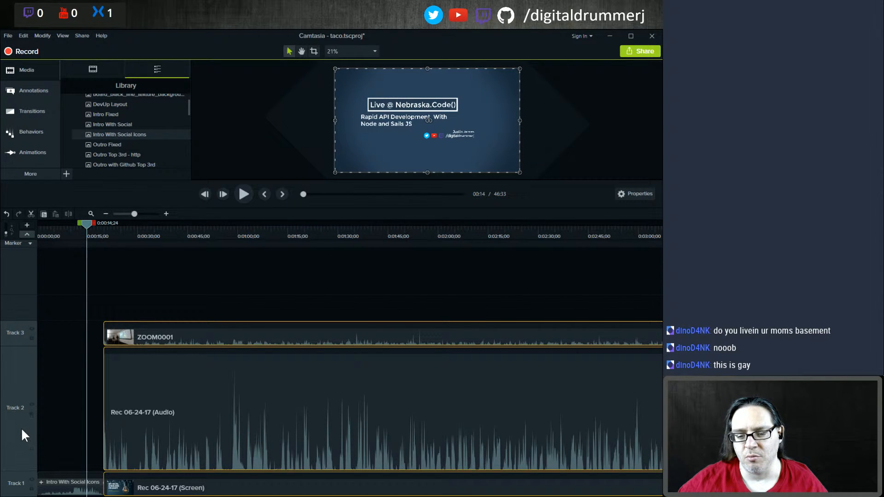
pyautogui.scroll(-2, 167, 341)
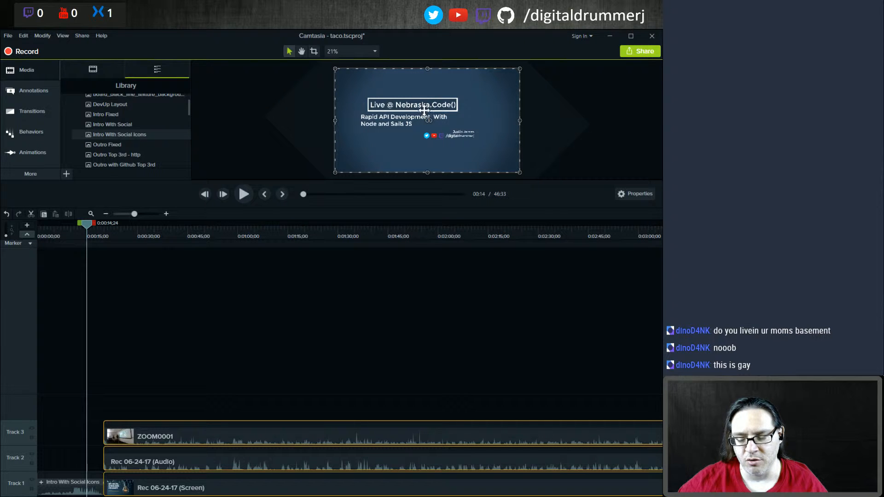
pyautogui.moveTo(300, 181); pyautogui.dragTo(295, 313)
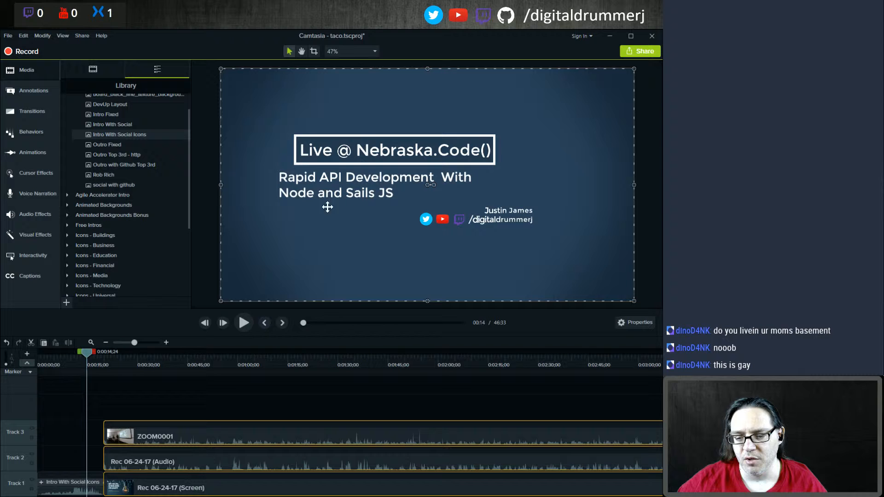
pyautogui.click(373, 150)
pyautogui.click(374, 150)
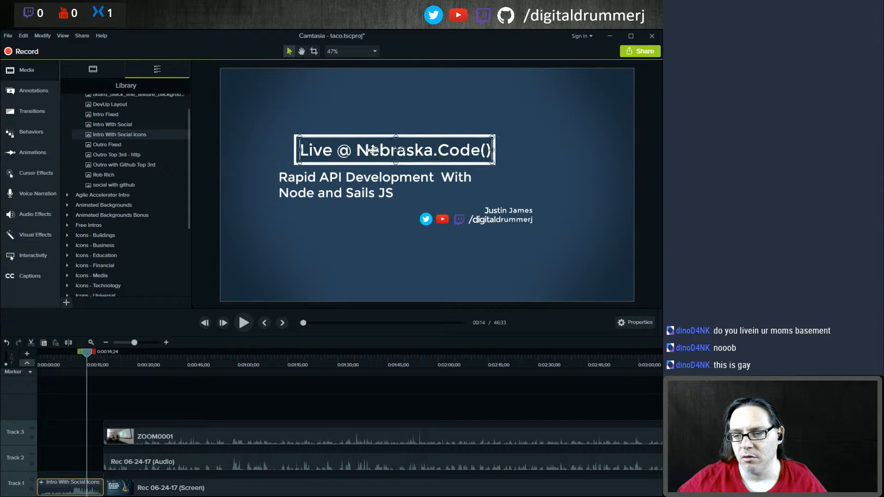
pyautogui.doubleClick(362, 149)
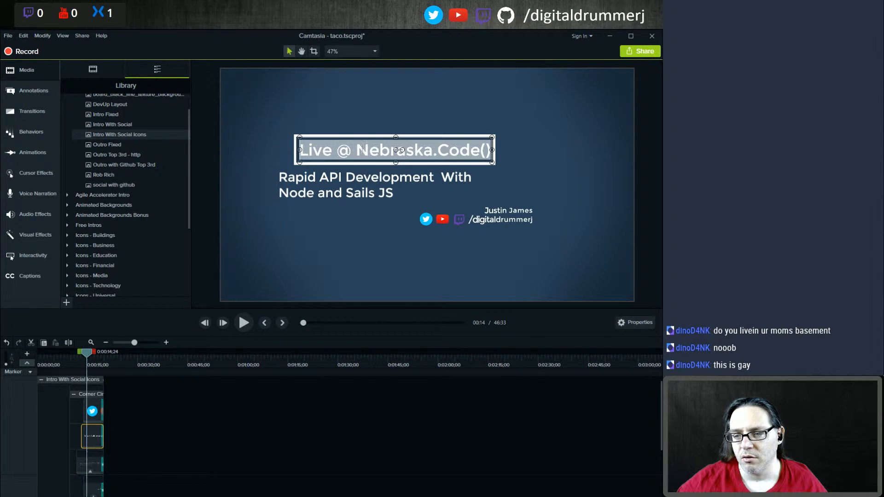
pyautogui.click(362, 150)
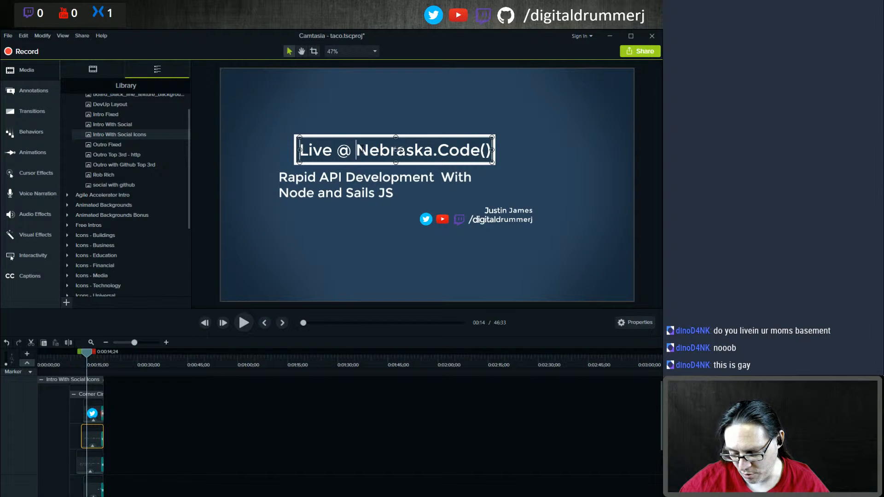
pyautogui.hotkey('shift', 'End')
pyautogui.write('Soc')
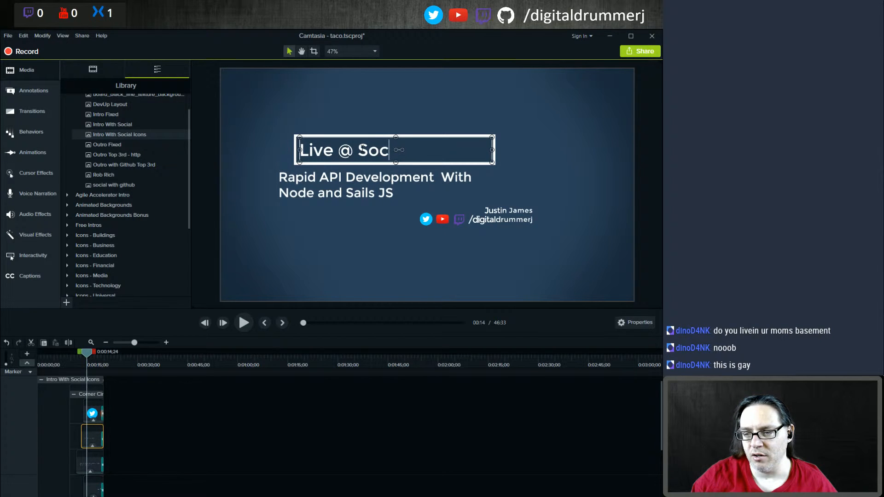
pyautogui.write('al San Diego')
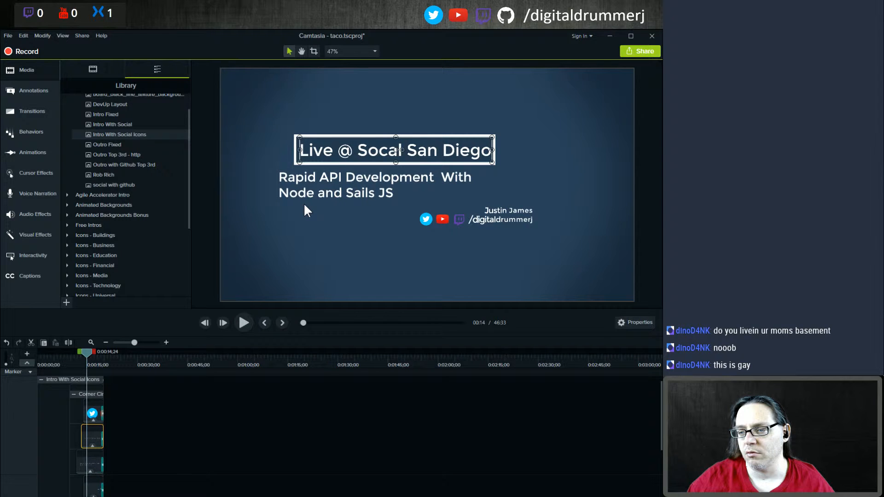
# Step: Replace the intro subtitle text with "Mobile Dev For Web Devs"
pyautogui.doubleClick(313, 179)
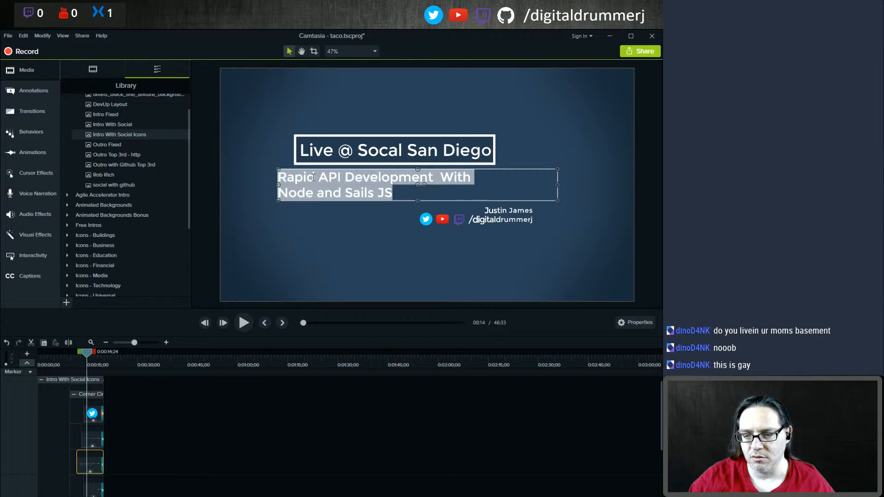
pyautogui.write('Mobile ')
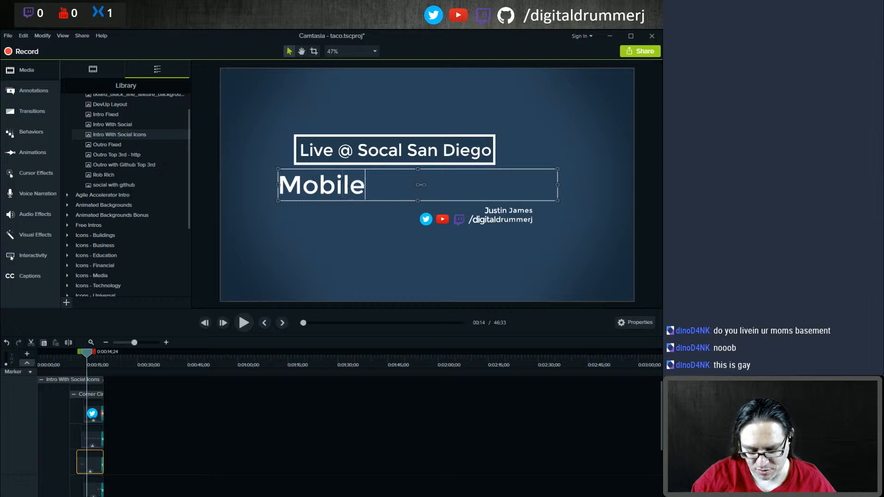
pyautogui.write('D')
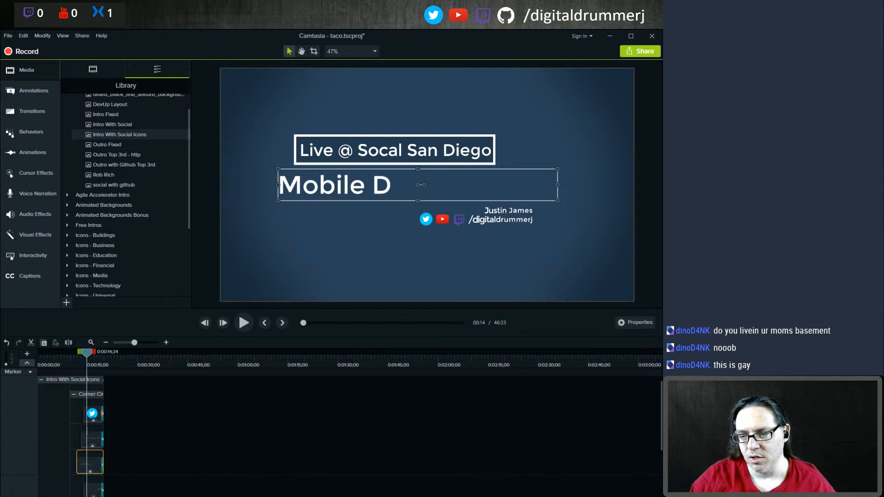
pyautogui.write('ev For Web Dev')
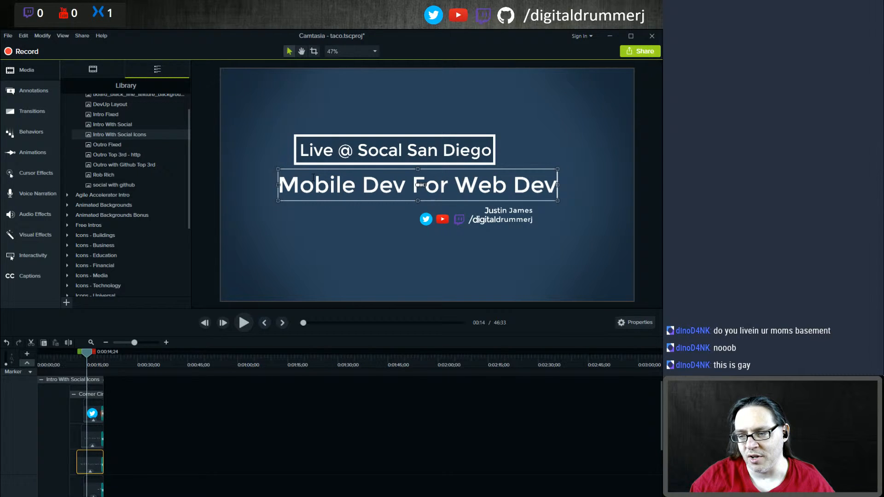
pyautogui.write('s')
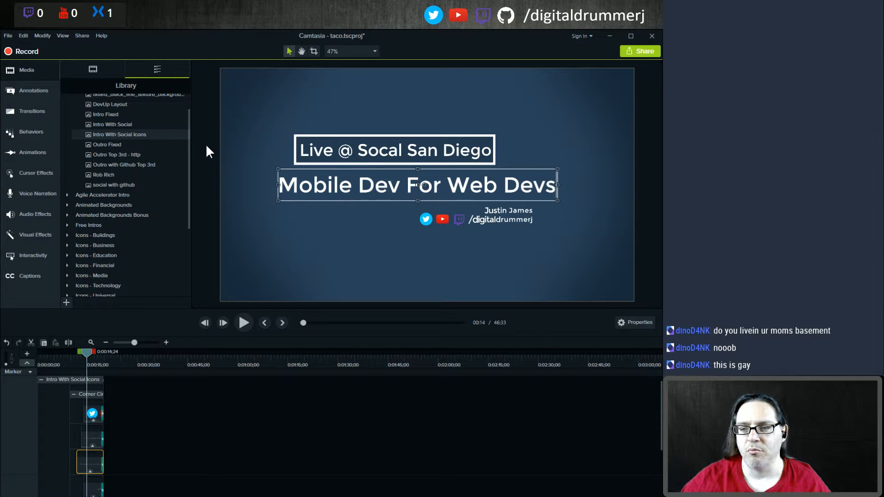
# Step: Save the project
pyautogui.click(90, 69)
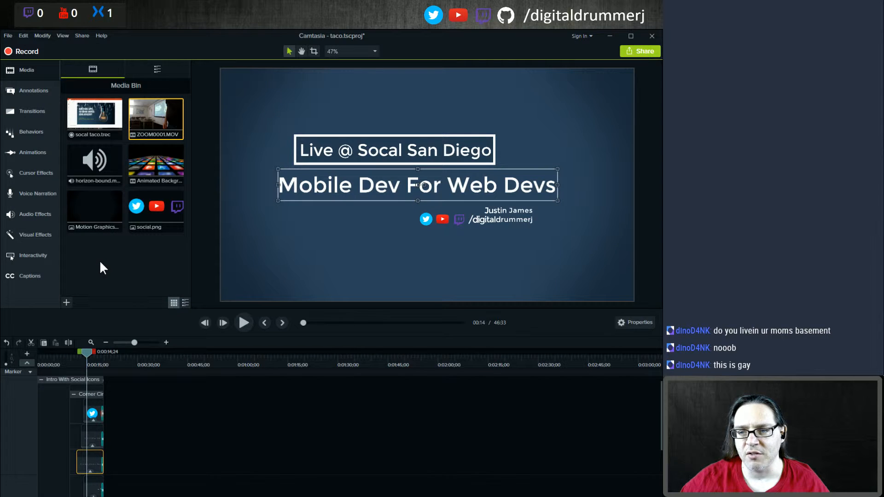
pyautogui.click(8, 36)
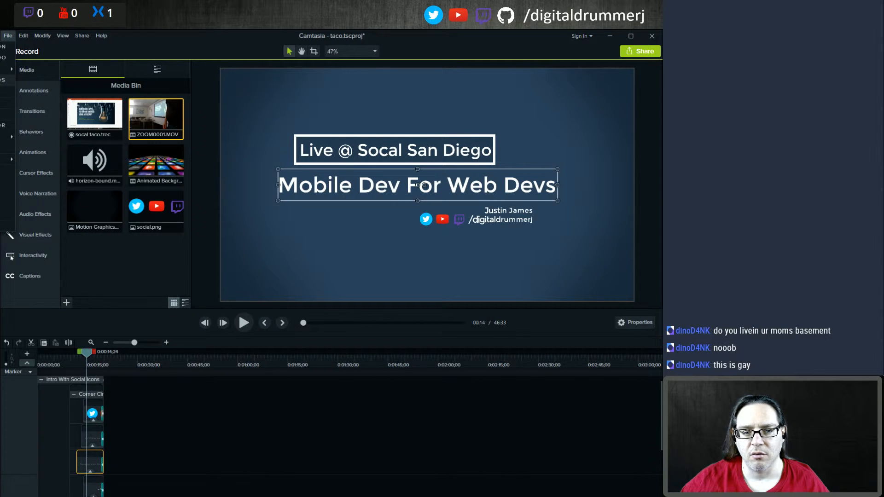
pyautogui.click(7, 81)
# Step: Import ZO010001.MOV, ZO020001.MOV and socal logo.png from the taco folder into the media bin
pyautogui.click(137, 267)
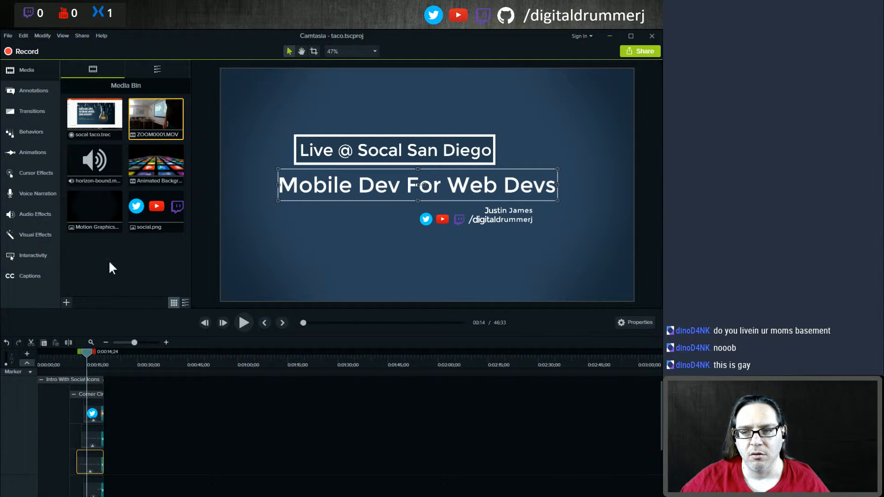
pyautogui.rightClick(106, 265)
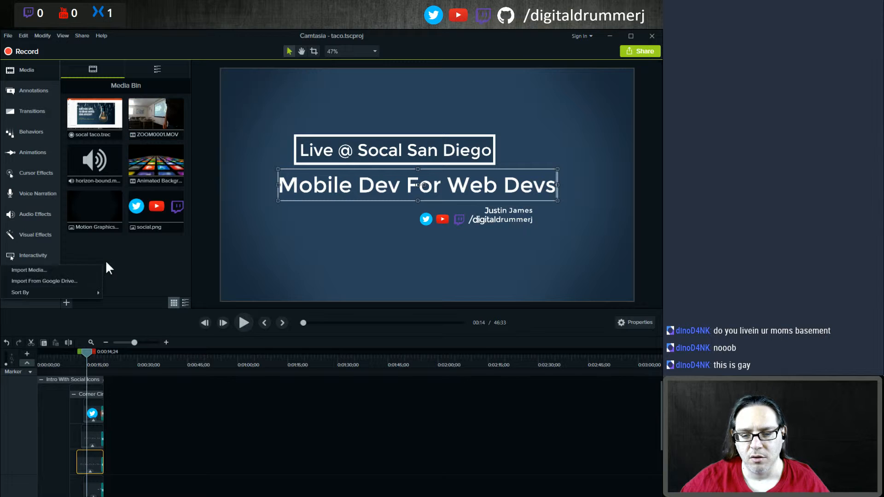
pyautogui.click(60, 269)
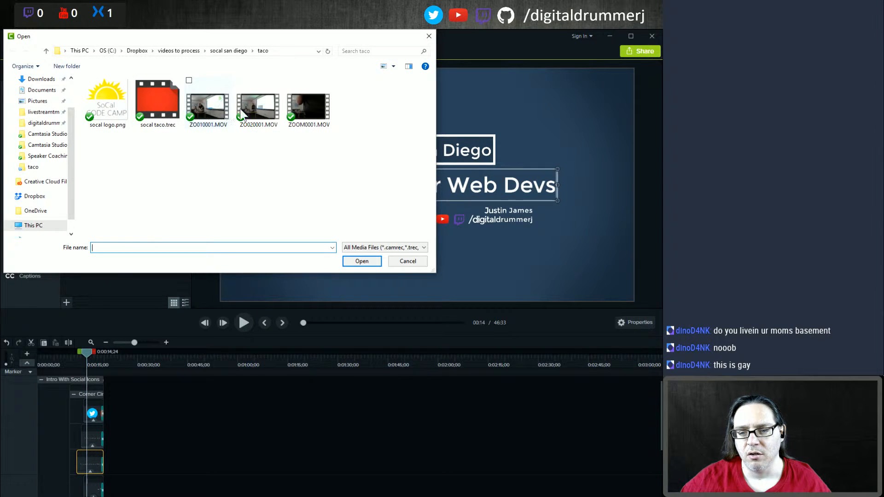
pyautogui.click(209, 105)
pyautogui.keyDown('ctrl'); pyautogui.click(258, 105); pyautogui.keyUp('ctrl')
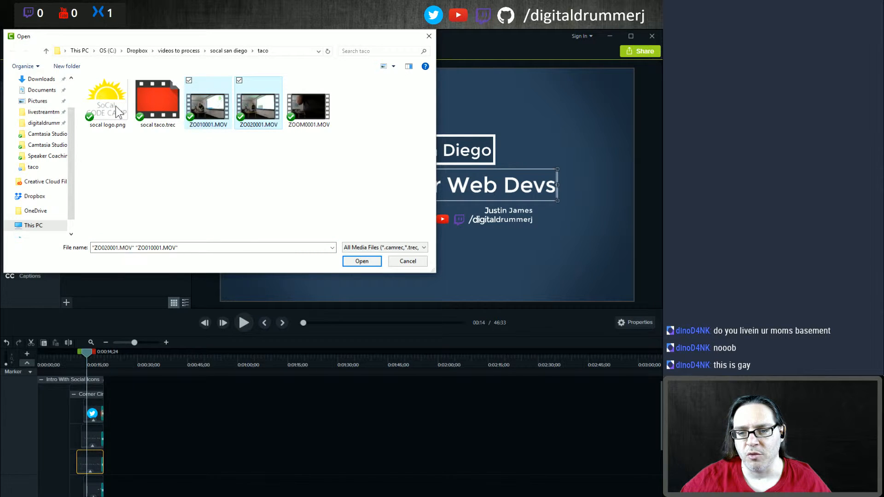
pyautogui.keyDown('ctrl'); pyautogui.click(115, 106); pyautogui.keyUp('ctrl')
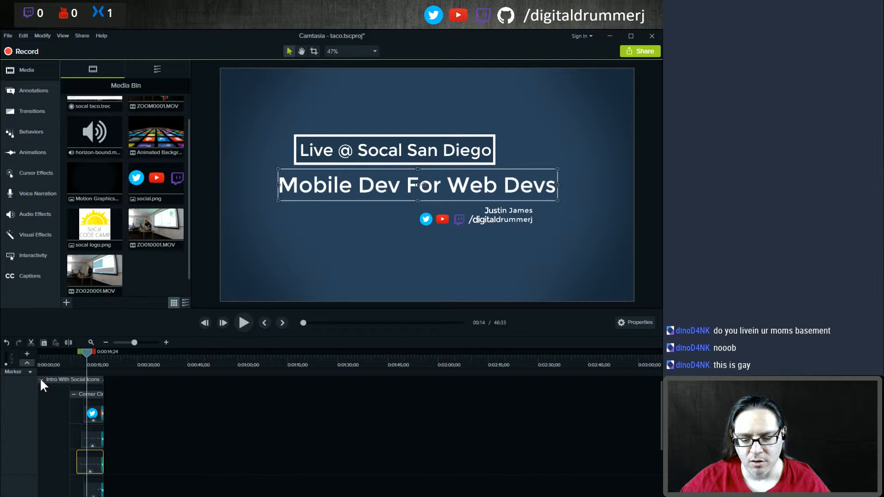
# Step: At about 0:00:29, crop the ZOOM0001 camera video on its left, right and bottom sides to frame the speaker
pyautogui.scroll(-3, 147, 406)
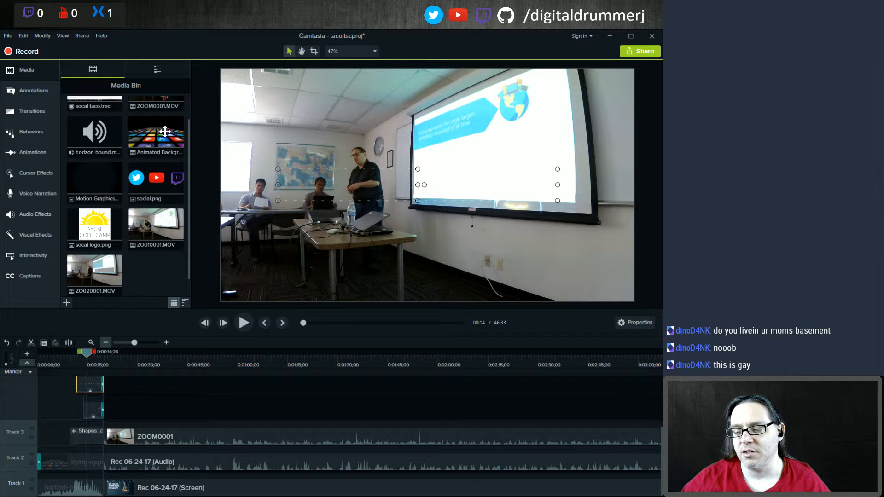
pyautogui.click(146, 356)
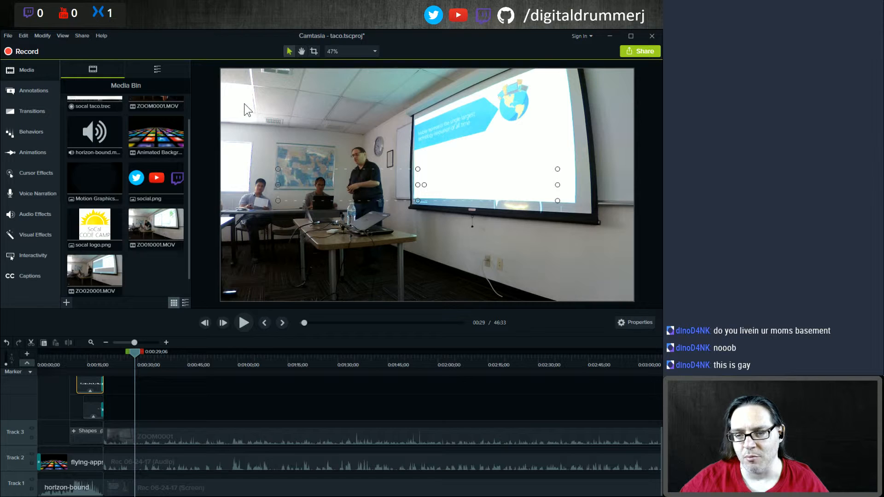
pyautogui.click(240, 115)
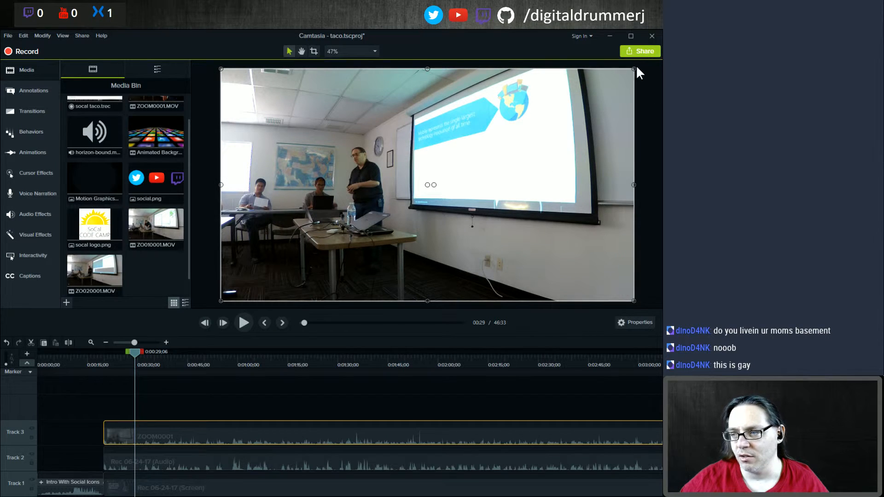
pyautogui.click(312, 50)
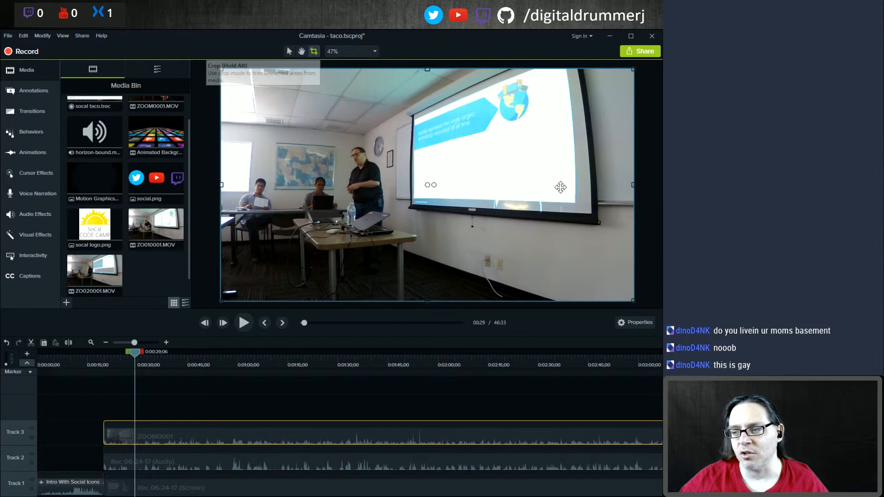
pyautogui.moveTo(634, 184); pyautogui.dragTo(433, 184)
pyautogui.moveTo(223, 184); pyautogui.dragTo(248, 185)
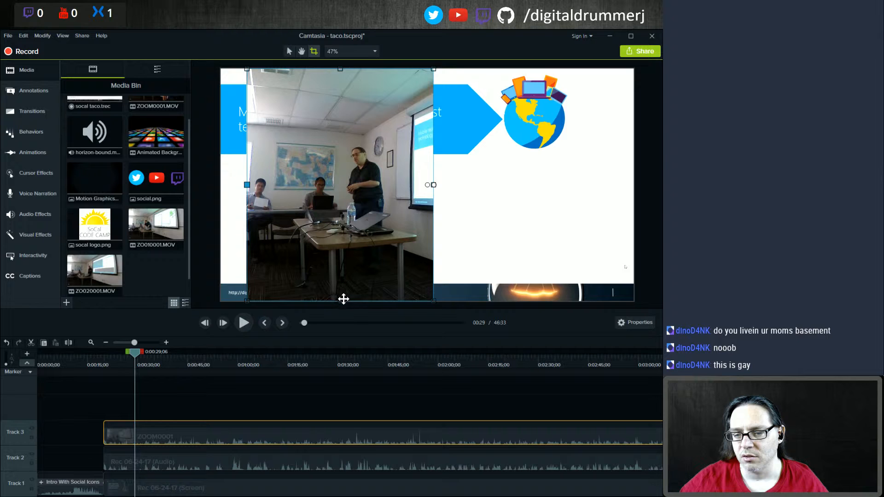
pyautogui.moveTo(349, 303); pyautogui.dragTo(354, 255)
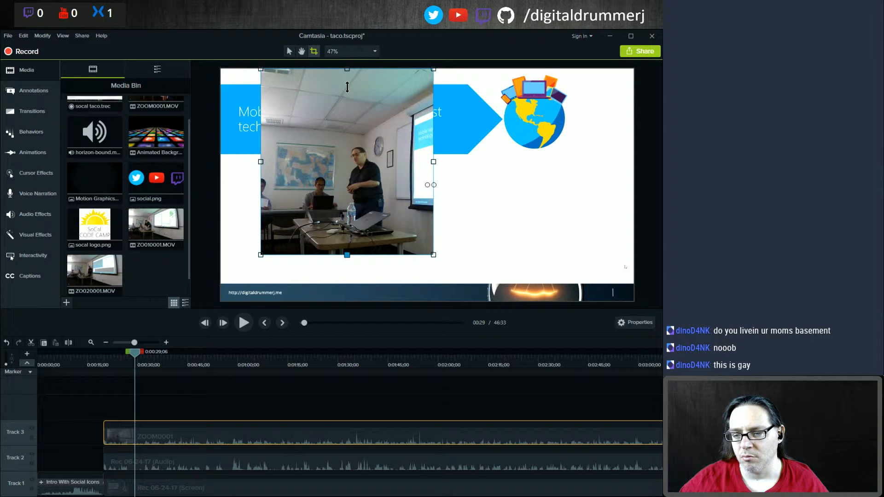
pyautogui.moveTo(348, 94); pyautogui.dragTo(349, 94)
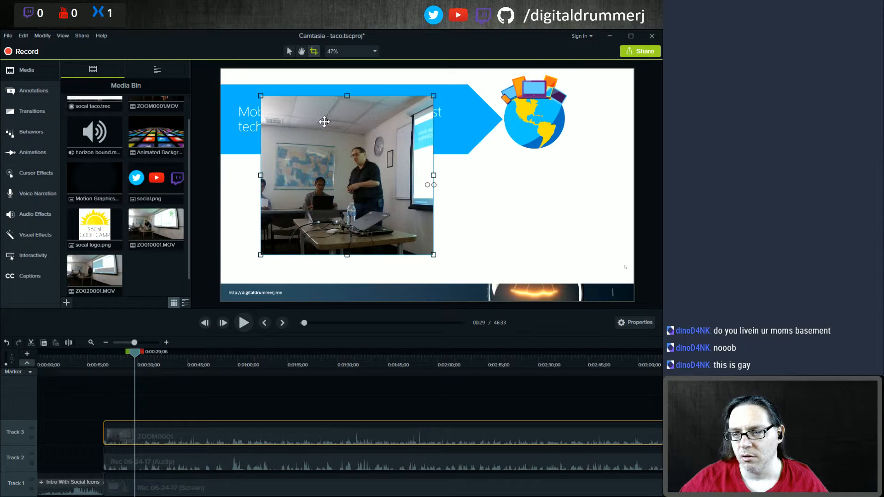
# Step: Shrink the cropped camera video and move it into the lower-left corner of the canvas
pyautogui.click(289, 51)
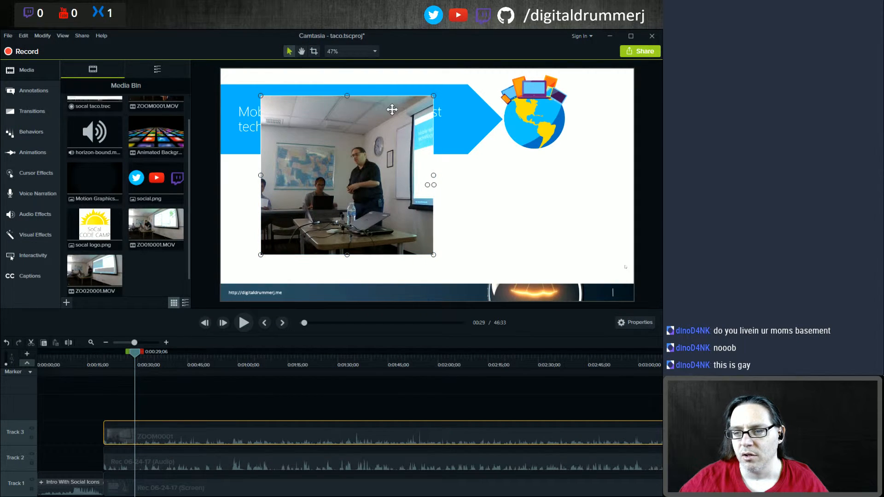
pyautogui.moveTo(434, 97); pyautogui.dragTo(344, 178)
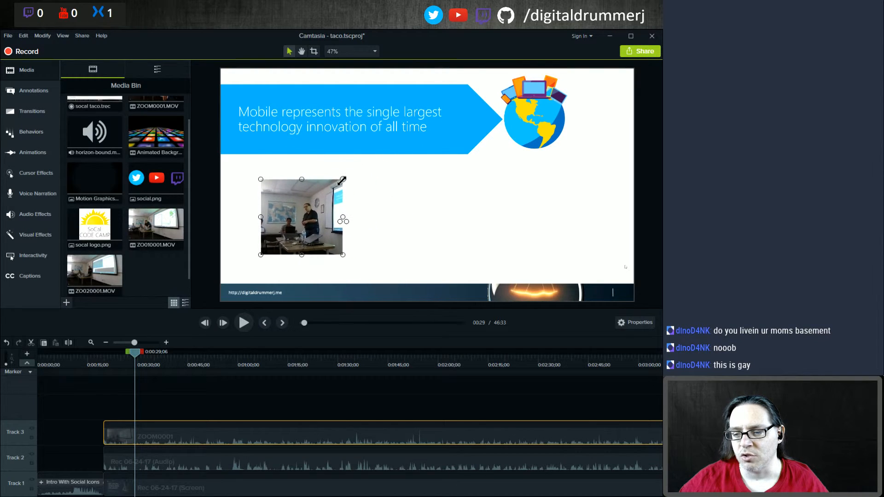
pyautogui.moveTo(292, 208); pyautogui.dragTo(258, 249)
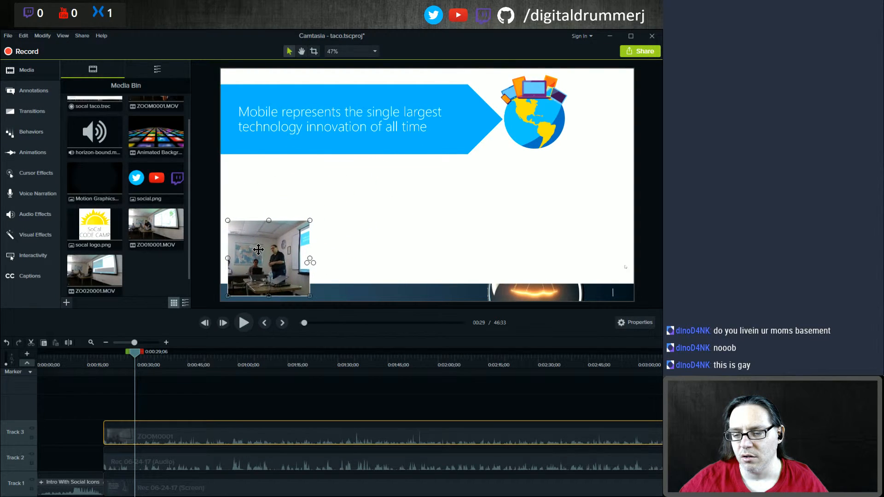
# Step: Shrink the screen recording and move it toward the upper right of the canvas
pyautogui.click(244, 185)
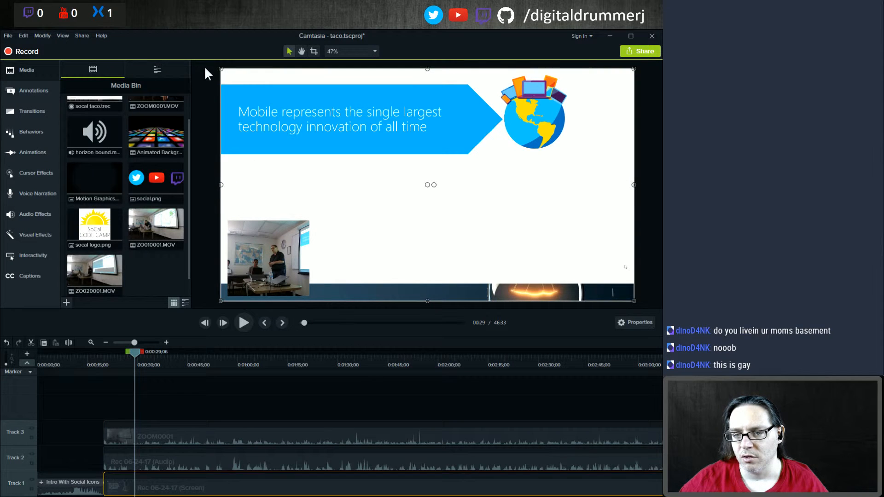
pyautogui.moveTo(221, 70); pyautogui.dragTo(328, 126)
pyautogui.moveTo(423, 242); pyautogui.dragTo(417, 204)
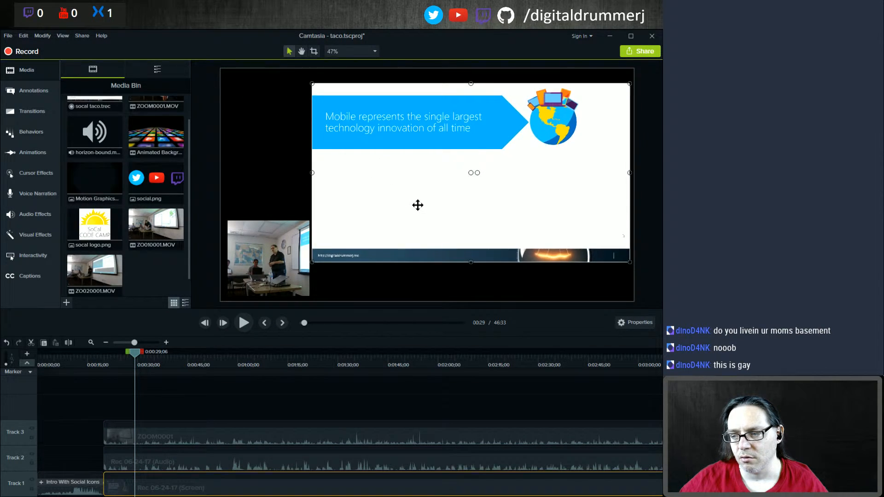
# Step: Add socal logo.png from the media bin to the canvas's upper-left area at the playhead
pyautogui.click(258, 154)
pyautogui.rightClick(258, 154)
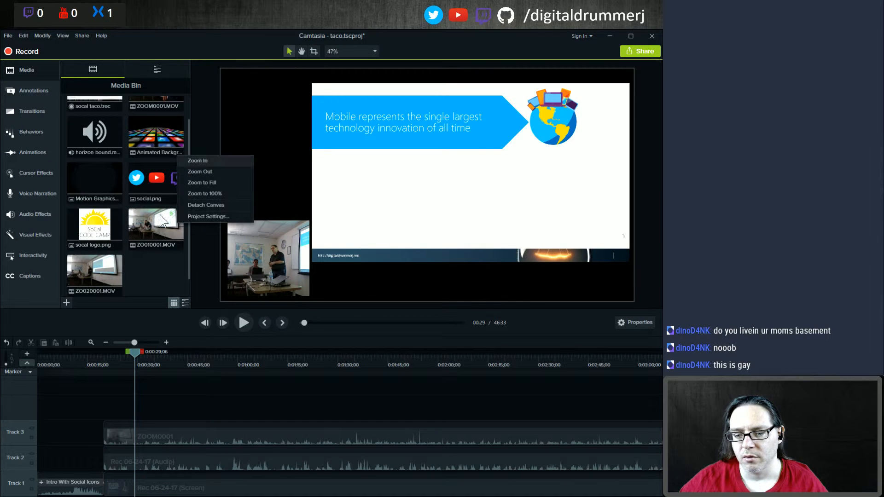
pyautogui.click(97, 224)
pyautogui.moveTo(178, 184); pyautogui.dragTo(240, 110)
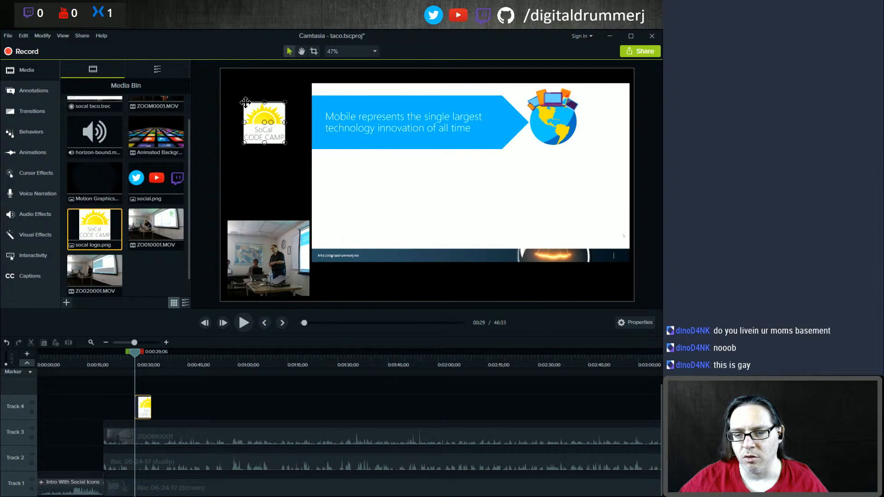
# Step: Enlarge the SoCal Code Camp logo and fit it into the canvas's upper-left corner
pyautogui.moveTo(247, 104); pyautogui.dragTo(231, 79)
pyautogui.moveTo(268, 118); pyautogui.dragTo(275, 123)
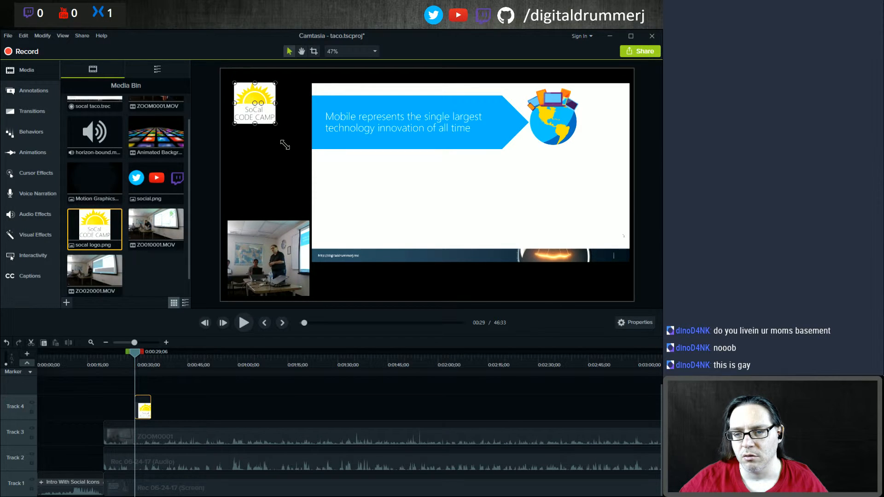
pyautogui.moveTo(276, 123)
pyautogui.mouseDown()
pyautogui.moveTo(285, 145)
pyautogui.moveTo(265, 130)
pyautogui.mouseUp()
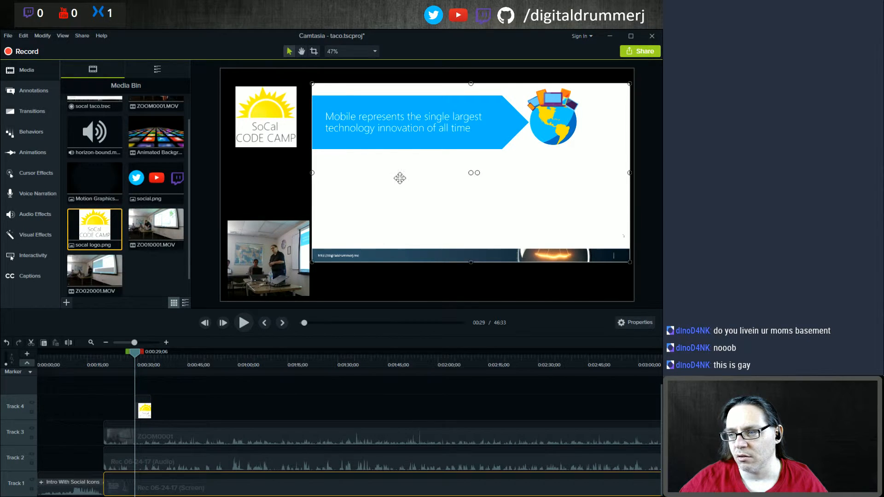
# Step: Set the project canvas background color to white in the project settings
pyautogui.click(427, 280)
pyautogui.rightClick(427, 279)
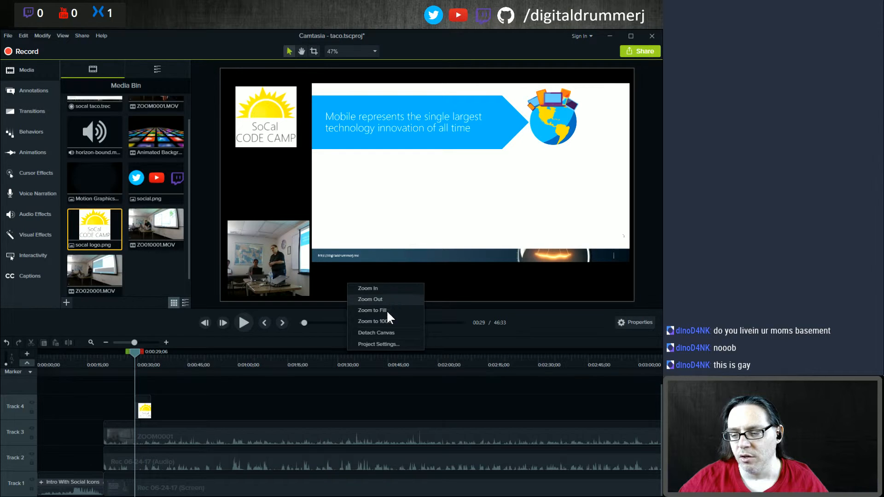
pyautogui.click(264, 160)
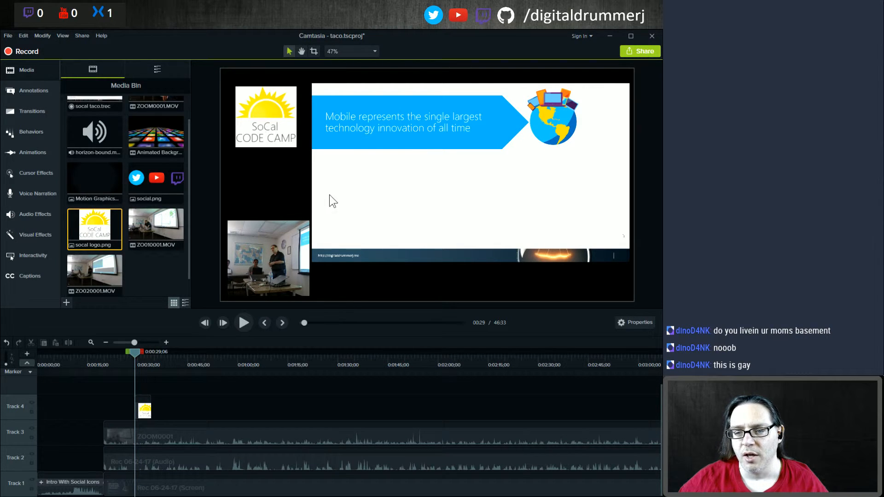
pyautogui.rightClick(394, 277)
pyautogui.click(349, 342)
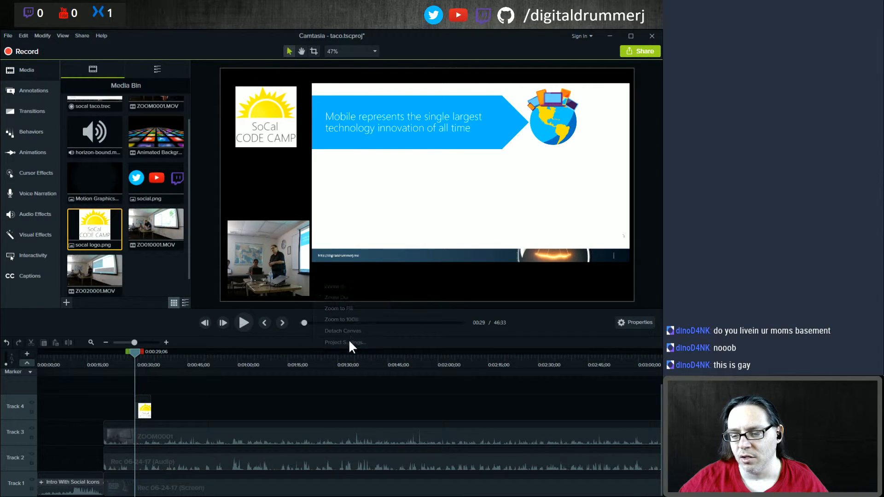
pyautogui.click(400, 282)
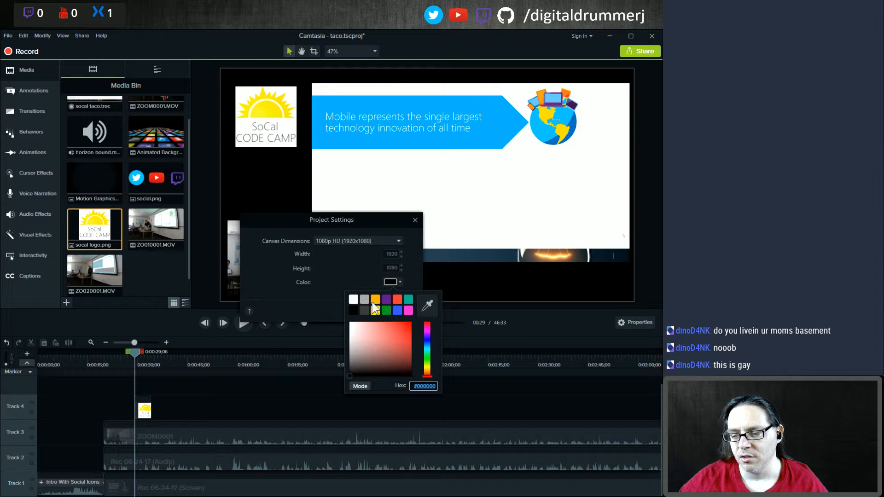
pyautogui.click(358, 299)
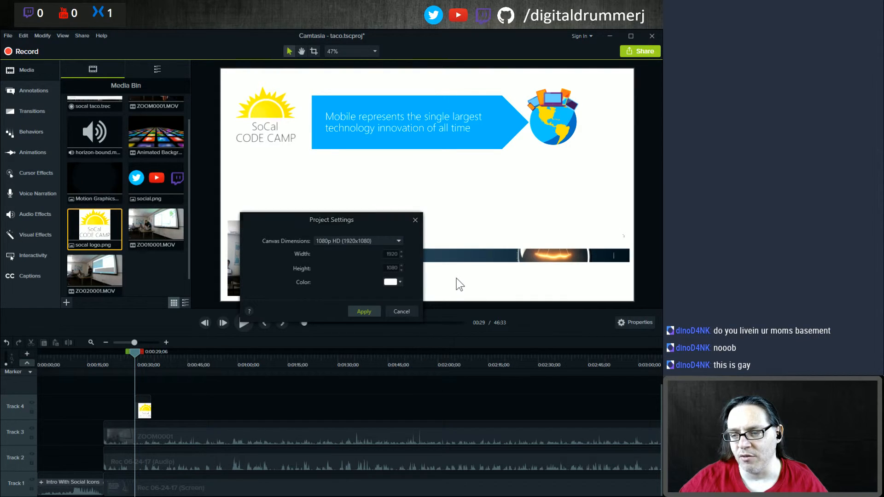
pyautogui.click(389, 311)
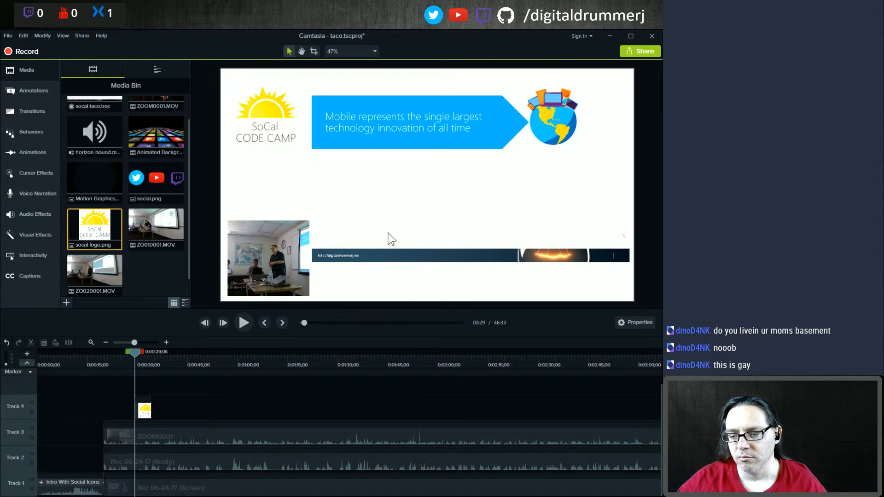
# Step: Shrink the camera video slightly and enlarge the screen recording to span the canvas to its right
pyautogui.click(262, 261)
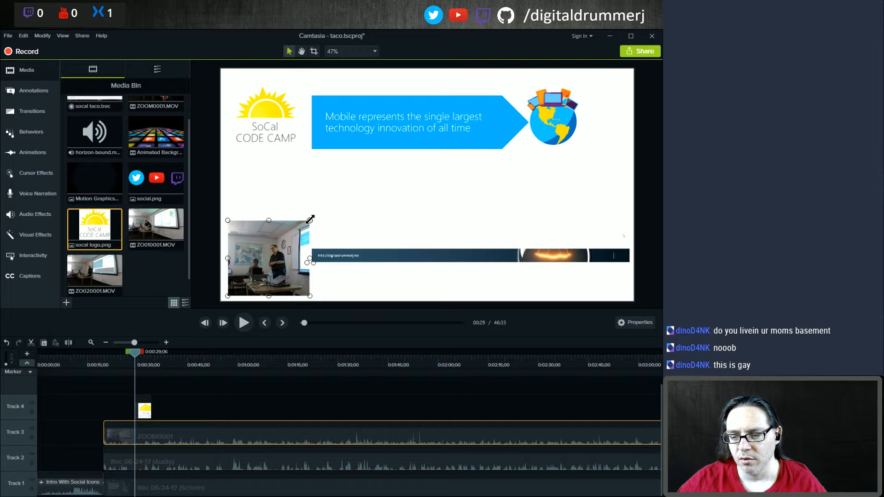
pyautogui.moveTo(310, 220); pyautogui.dragTo(299, 229)
pyautogui.click(344, 229)
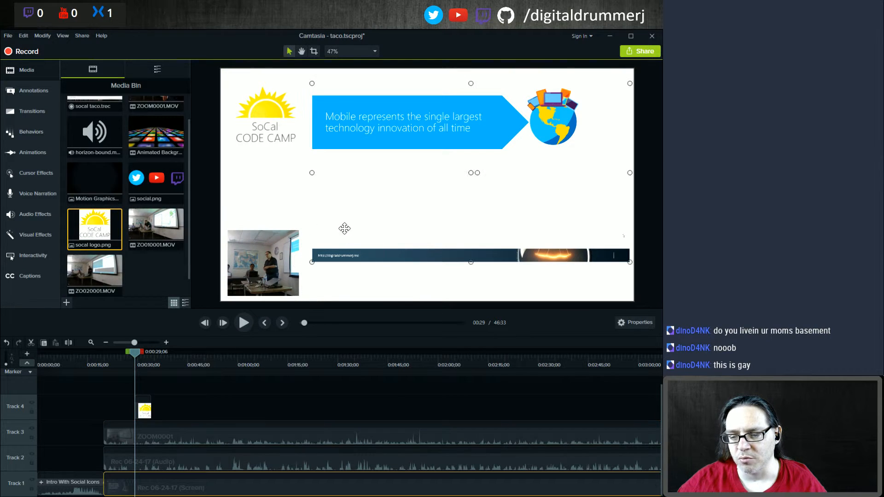
pyautogui.moveTo(310, 261); pyautogui.dragTo(294, 273)
pyautogui.moveTo(388, 243)
pyautogui.mouseDown()
pyautogui.moveTo(393, 250)
pyautogui.moveTo(395, 239)
pyautogui.mouseUp()
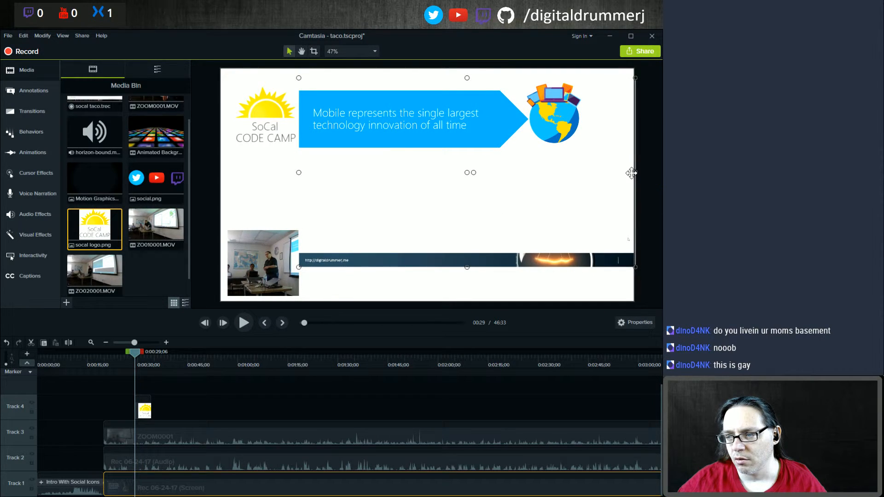
pyautogui.moveTo(634, 172); pyautogui.dragTo(631, 173)
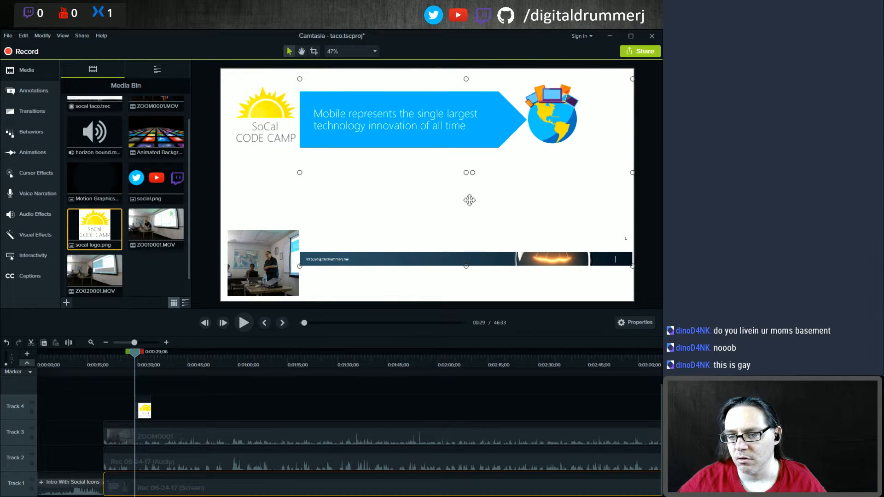
# Step: Turn off snapping and nudge the camera video into the canvas's lower-left corner
pyautogui.click(410, 281)
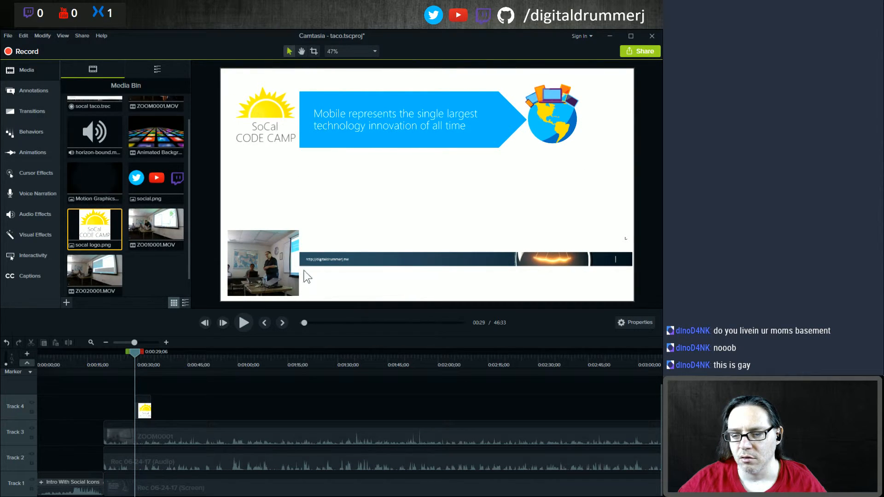
pyautogui.click(268, 271)
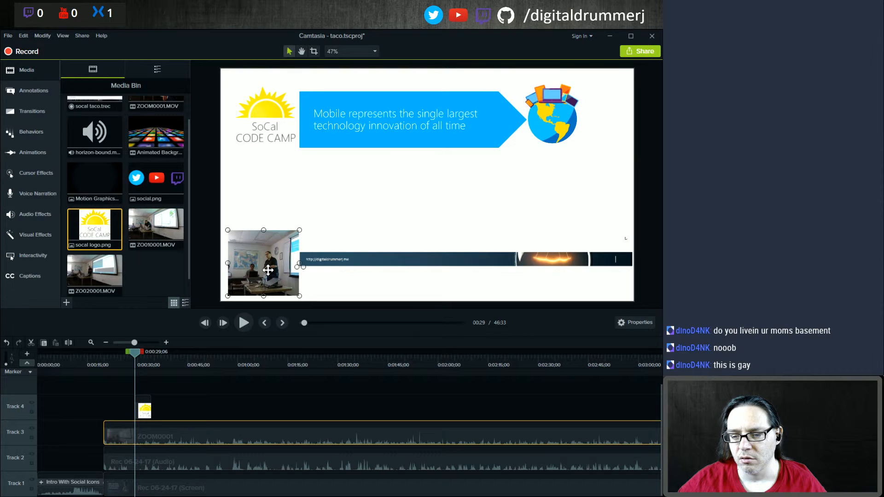
pyautogui.press('Left')
pyautogui.press('Left')
pyautogui.press('Left')
pyautogui.press('Left')
pyautogui.press('Left')
pyautogui.press('Left')
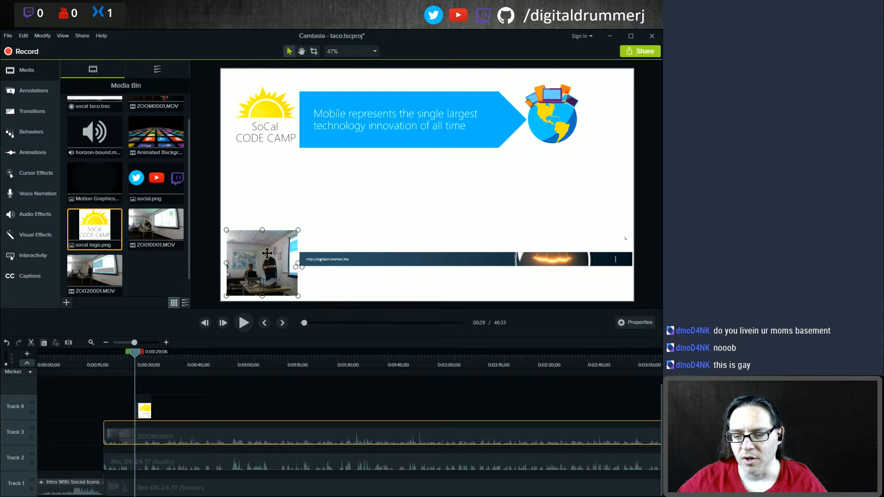
pyautogui.moveTo(267, 253); pyautogui.dragTo(262, 259)
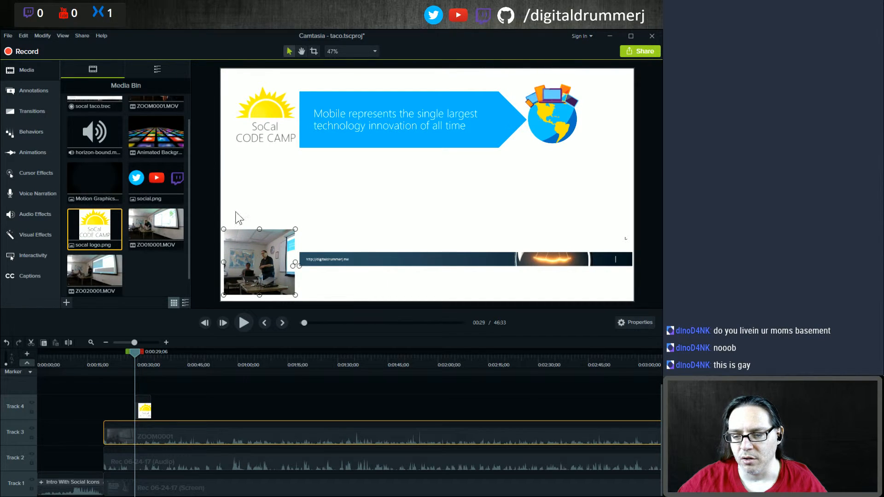
pyautogui.click(59, 37)
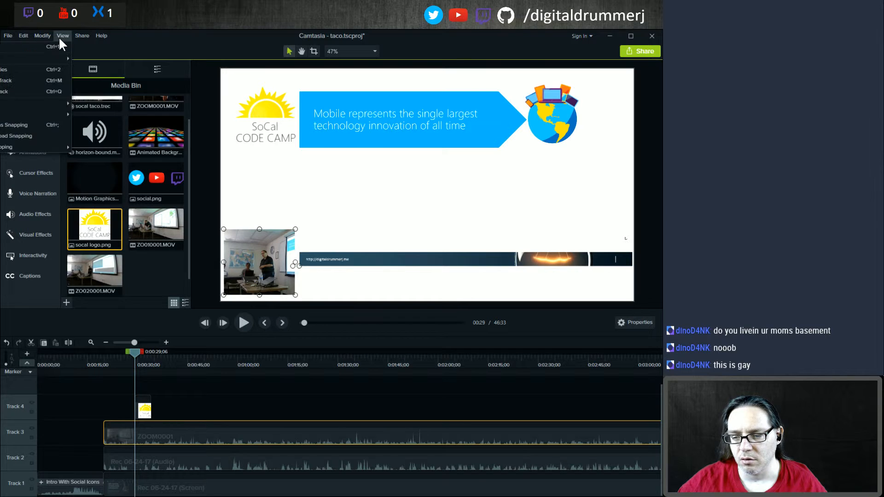
pyautogui.click(2, 125)
pyautogui.moveTo(253, 255); pyautogui.dragTo(253, 250)
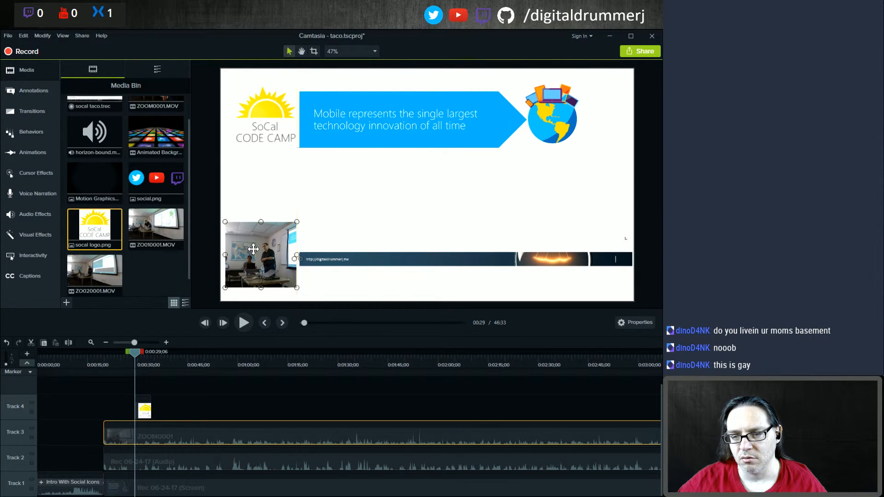
# Step: Nudge the logo and the screen recording slightly left to tighten the layout
pyautogui.click(261, 127)
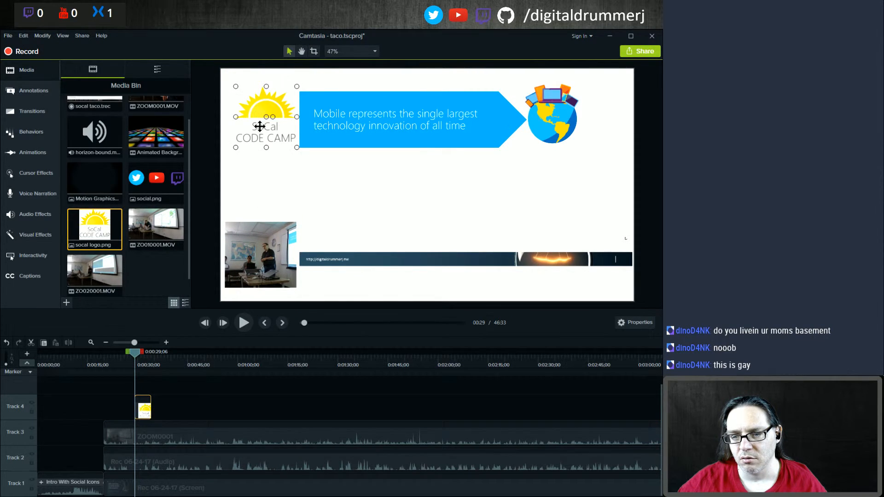
pyautogui.moveTo(260, 126); pyautogui.dragTo(258, 126)
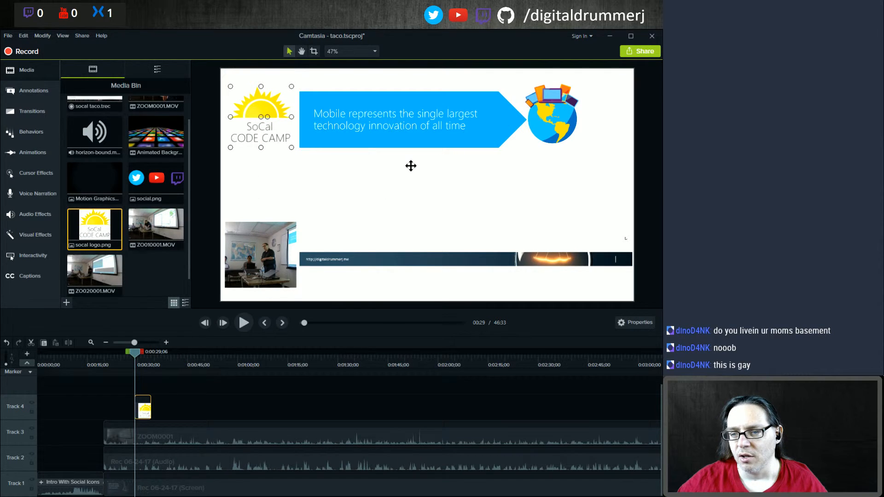
pyautogui.moveTo(411, 167); pyautogui.dragTo(408, 169)
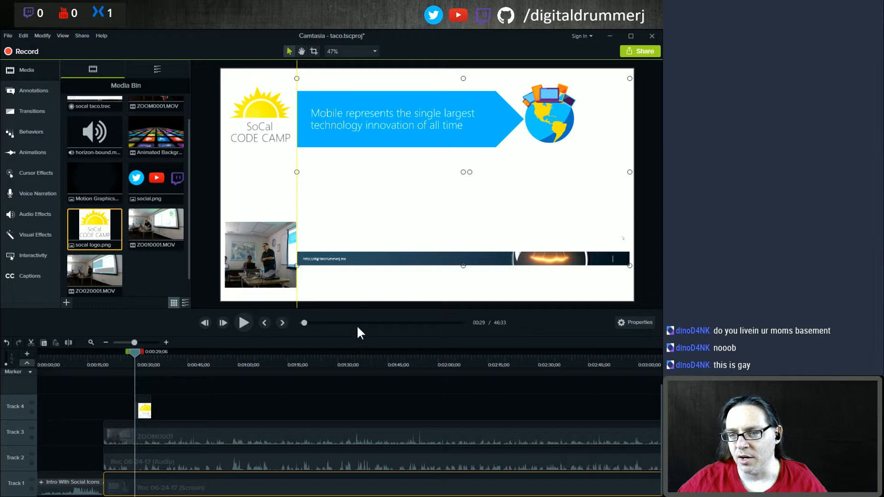
# Step: Play back the timeline from about 0:29 to preview the layout with logo, camera and screen
pyautogui.click(249, 311)
pyautogui.click(244, 321)
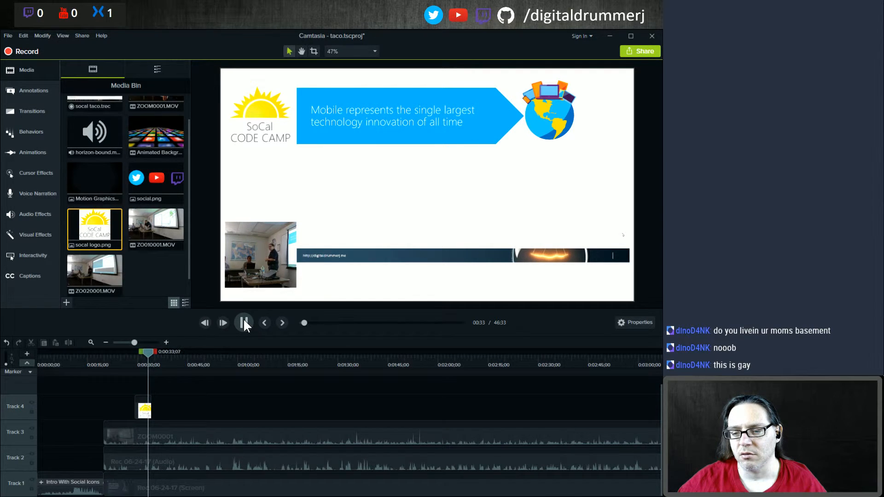
pyautogui.click(243, 321)
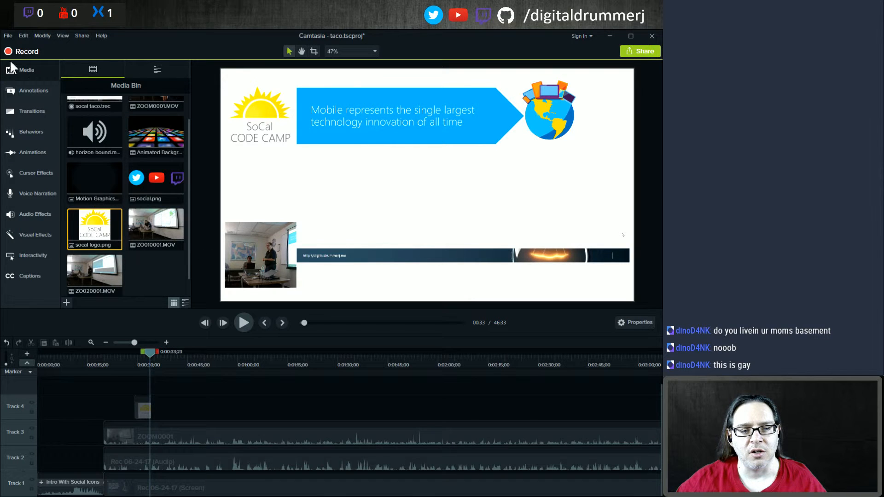
pyautogui.click(237, 325)
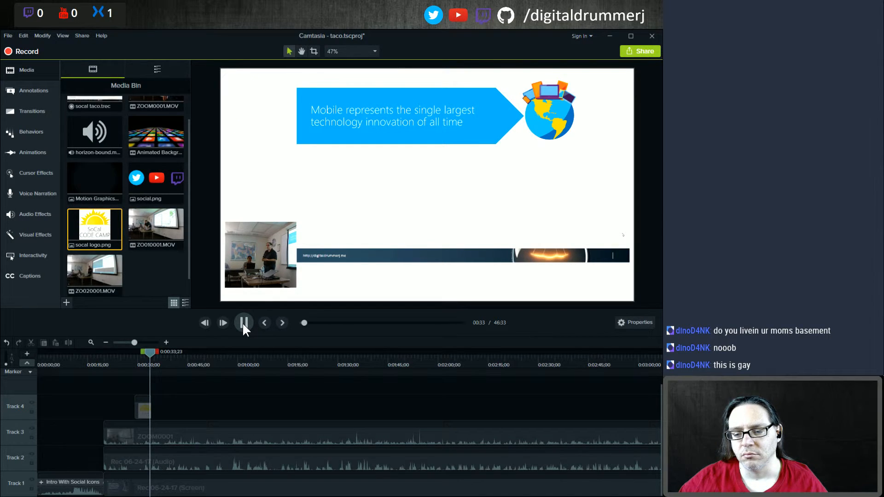
pyautogui.click(242, 324)
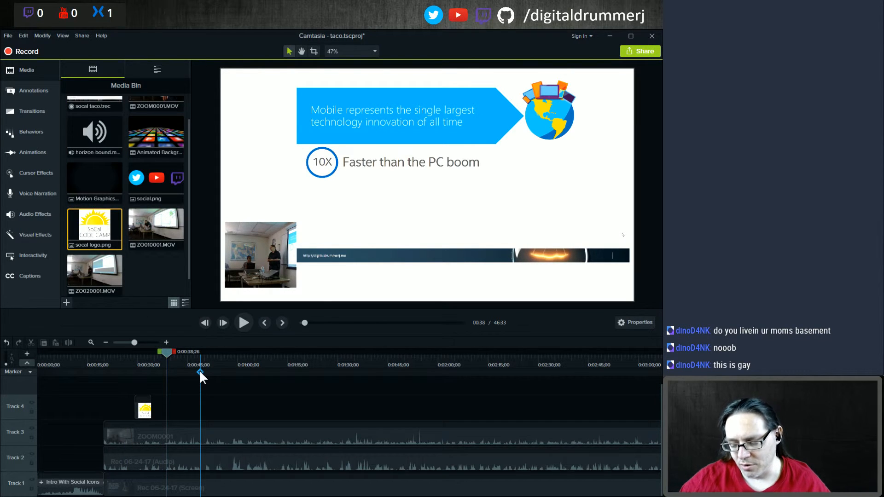
# Step: Jump to the end of the timeline and add ZOO10001.MOV there at the playhead
pyautogui.press('End')
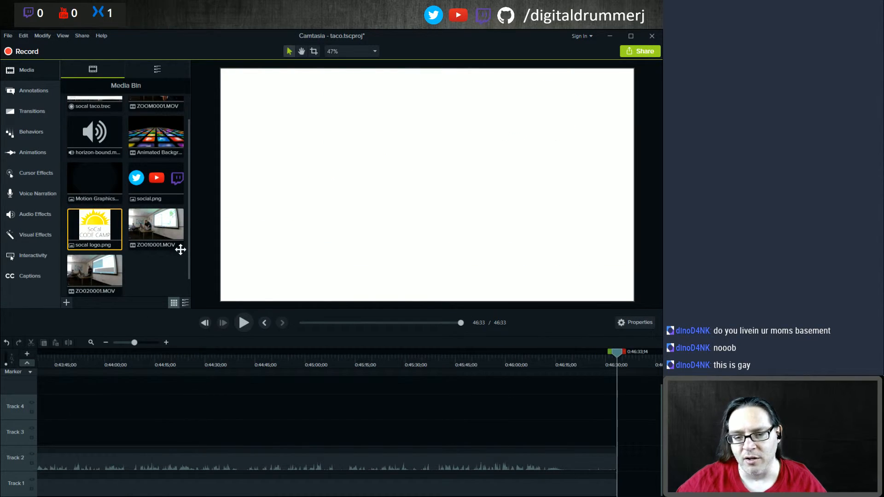
pyautogui.rightClick(159, 223)
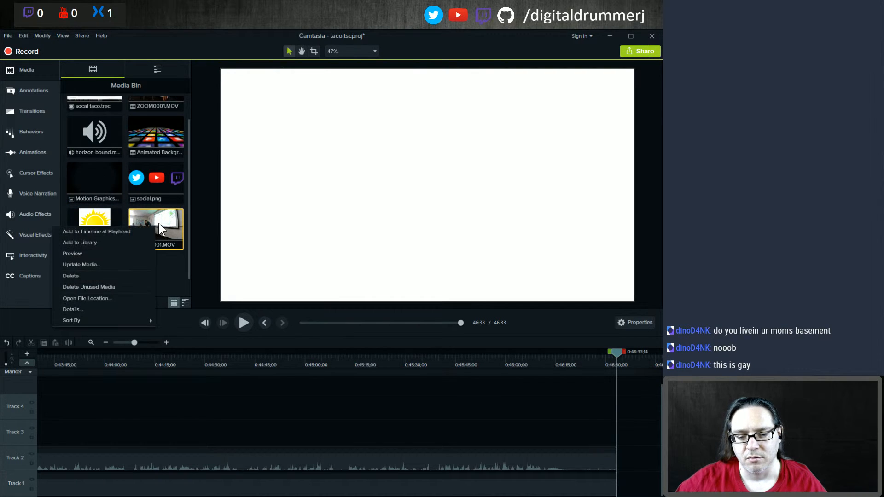
pyautogui.click(84, 232)
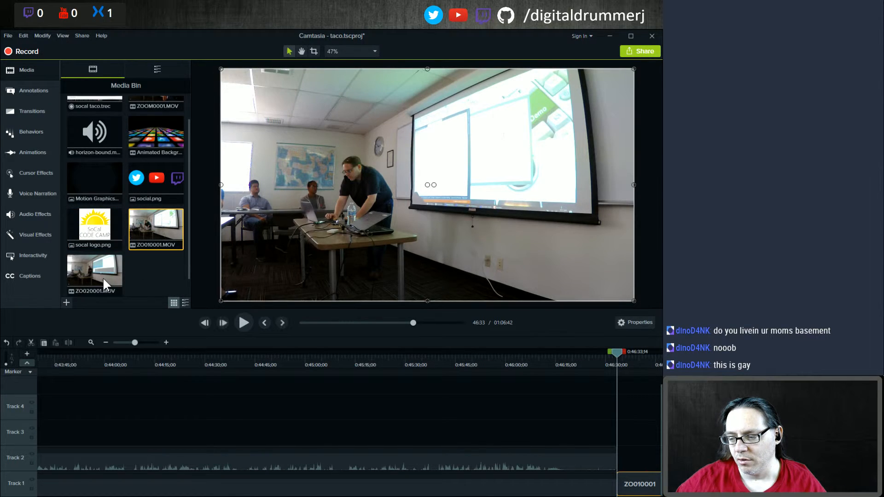
# Step: Move the new ZOO10001 clip from Track 1 up to Track 2
pyautogui.scroll(-1, 151, 275)
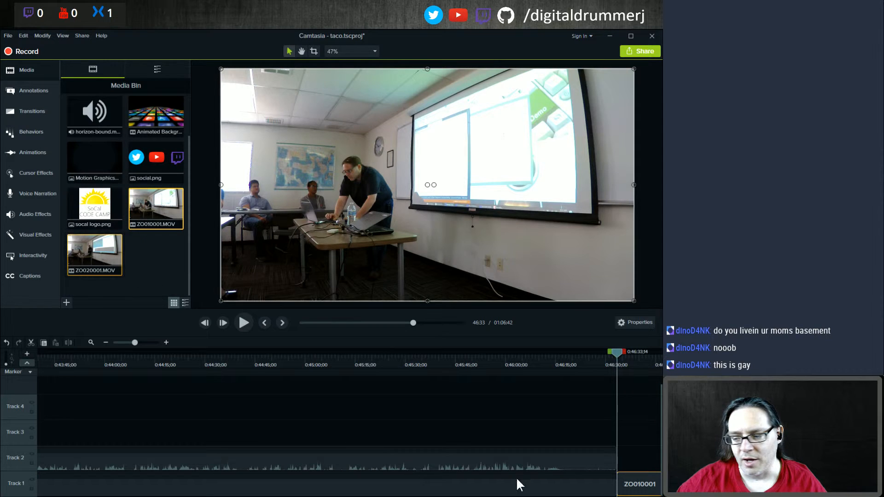
pyautogui.click(640, 492)
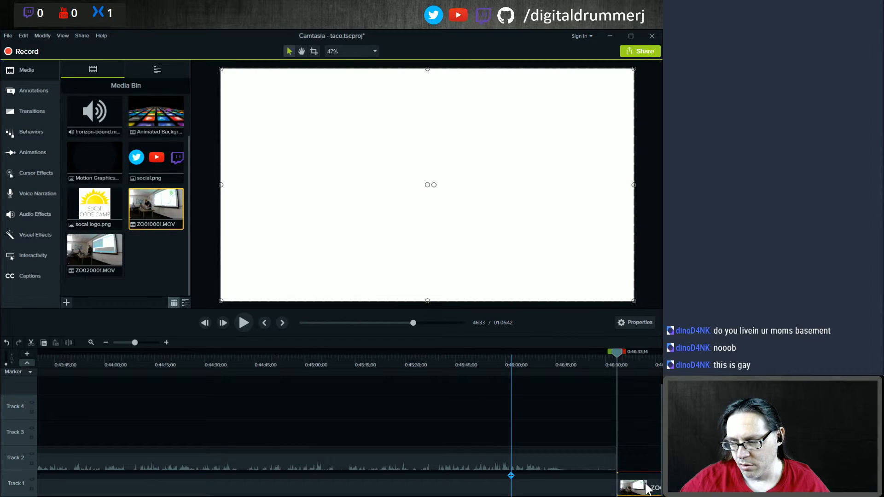
pyautogui.hotkey('ctrl', 'End')
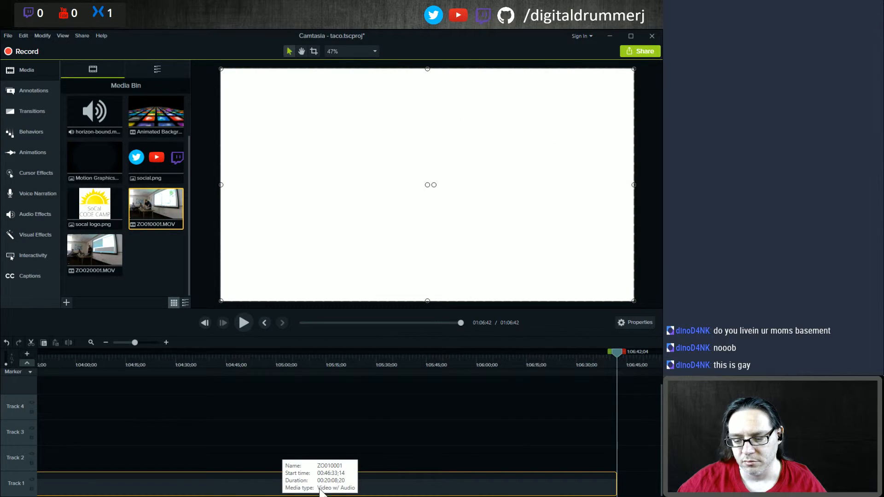
pyautogui.moveTo(181, 491); pyautogui.dragTo(187, 456)
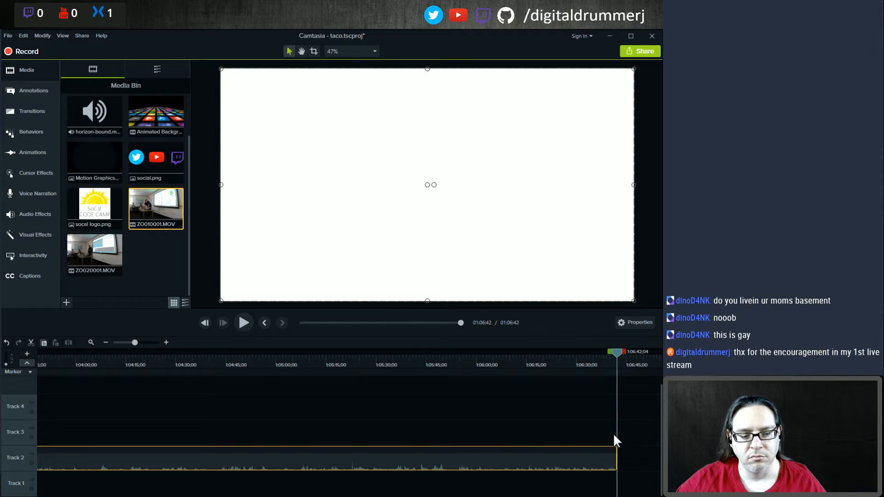
# Step: Append ZOO20001.MOV to Track 2 after ZOO10001 and return to the timeline's start
pyautogui.click(98, 250)
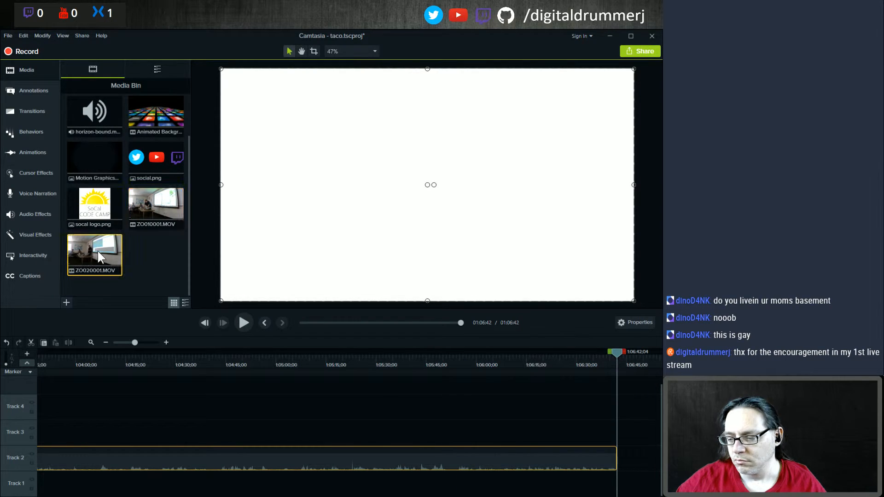
pyautogui.click(44, 258)
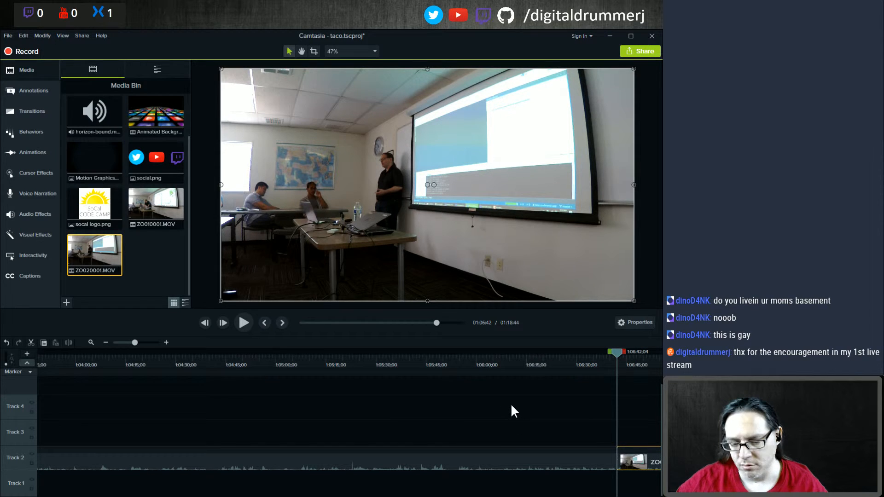
pyautogui.press('Home')
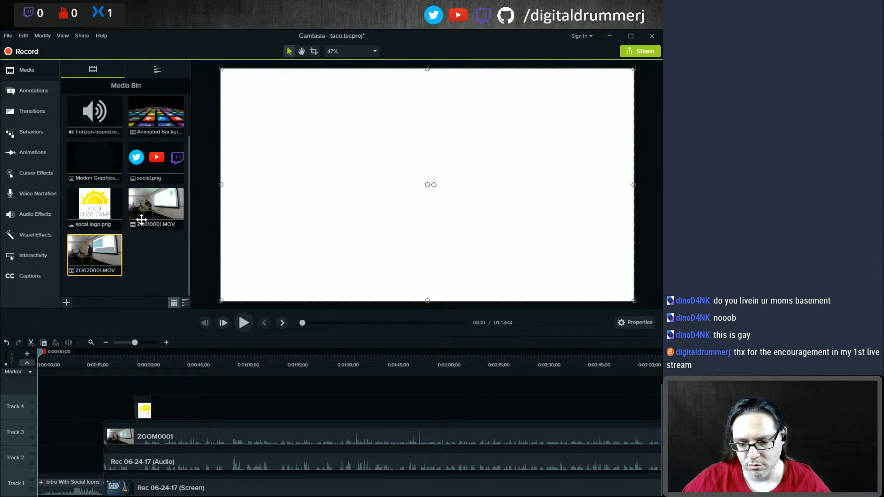
# Step: Move the ZOO10001 and ZOO20001 clips onto Track 3, lined up right after ZOOM0001
pyautogui.scroll(-5, 128, 351)
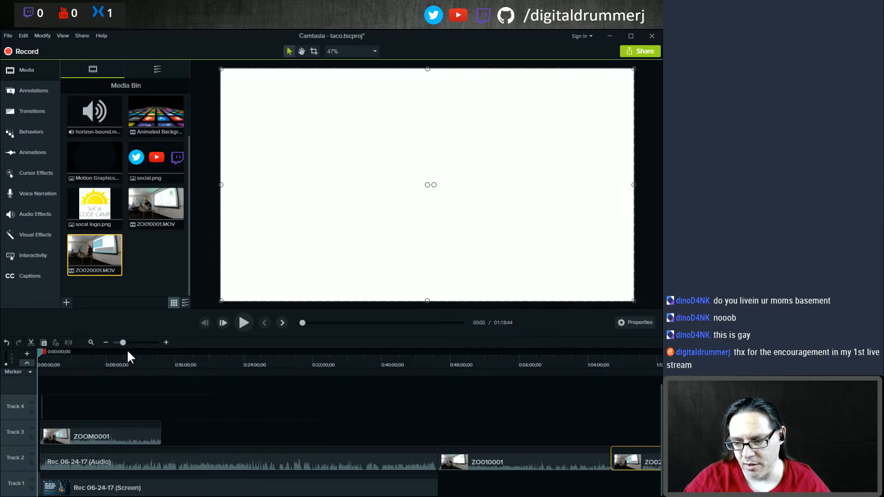
pyautogui.click(520, 460)
pyautogui.moveTo(520, 465); pyautogui.dragTo(244, 438)
pyautogui.moveTo(642, 472); pyautogui.dragTo(309, 441)
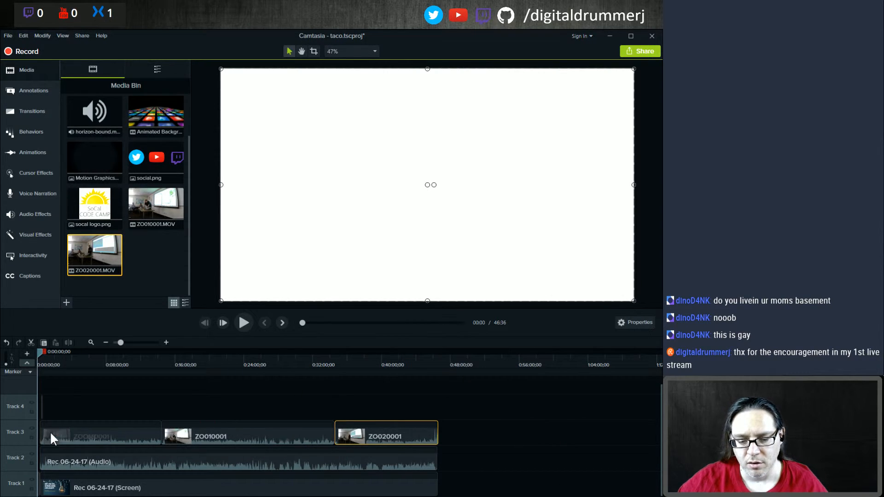
# Step: Copy the ZOOM0001 clip's properties and paste them onto the ZOO10001 clip
pyautogui.click(191, 357)
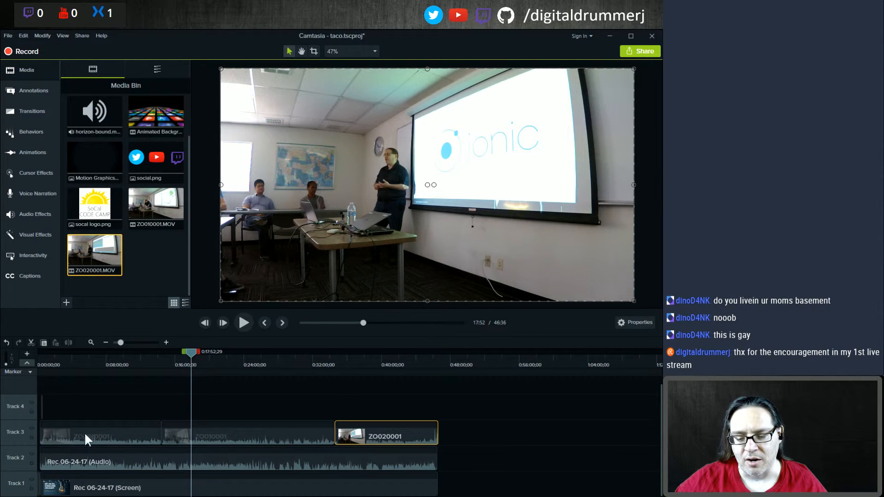
pyautogui.rightClick(96, 428)
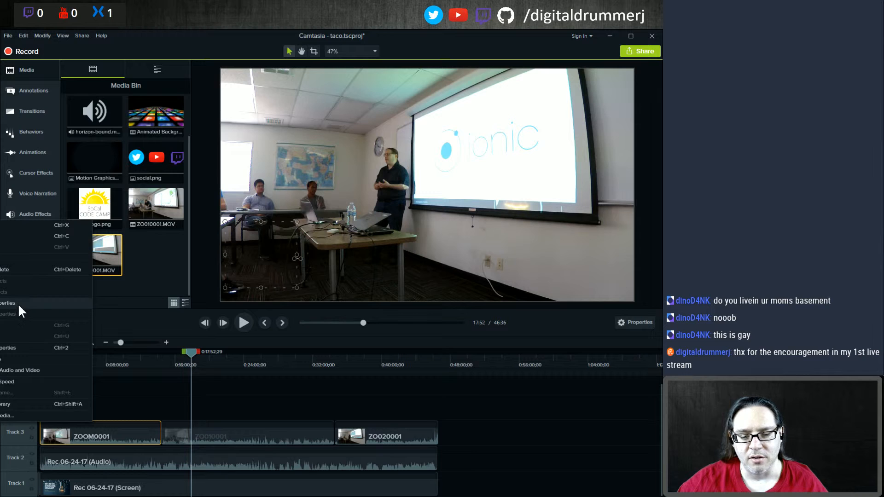
pyautogui.click(18, 303)
pyautogui.rightClick(223, 427)
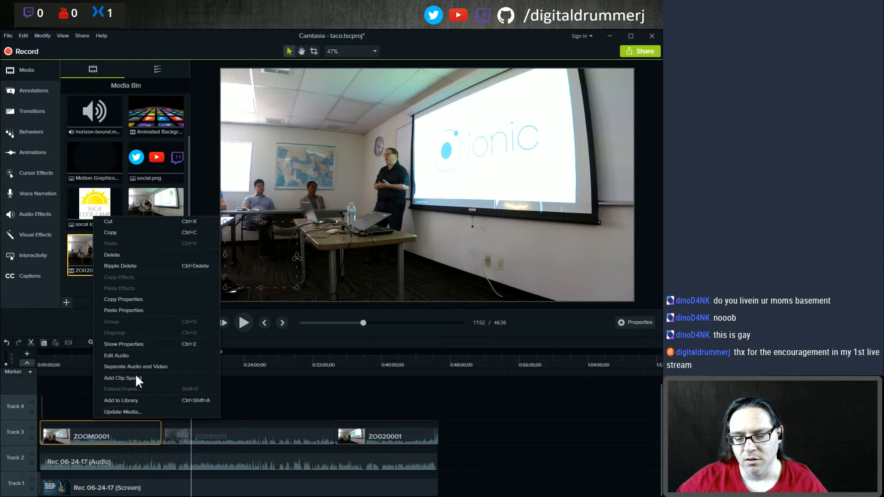
pyautogui.click(137, 310)
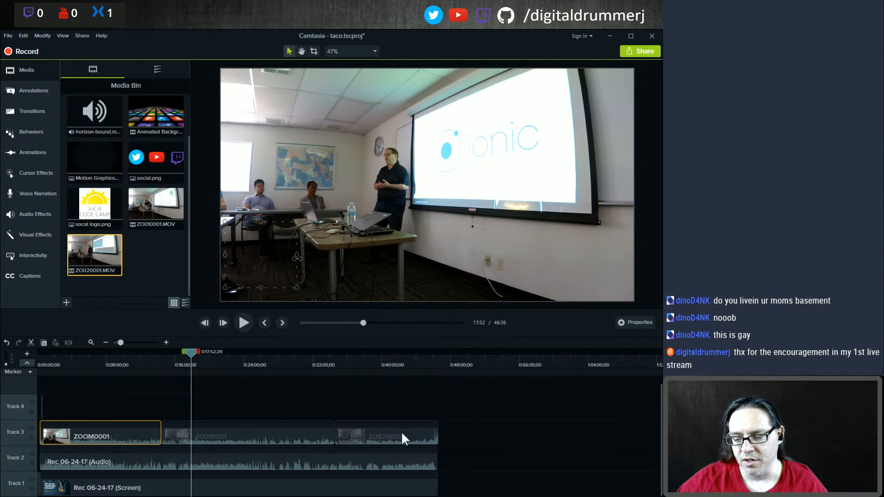
pyautogui.rightClick(118, 435)
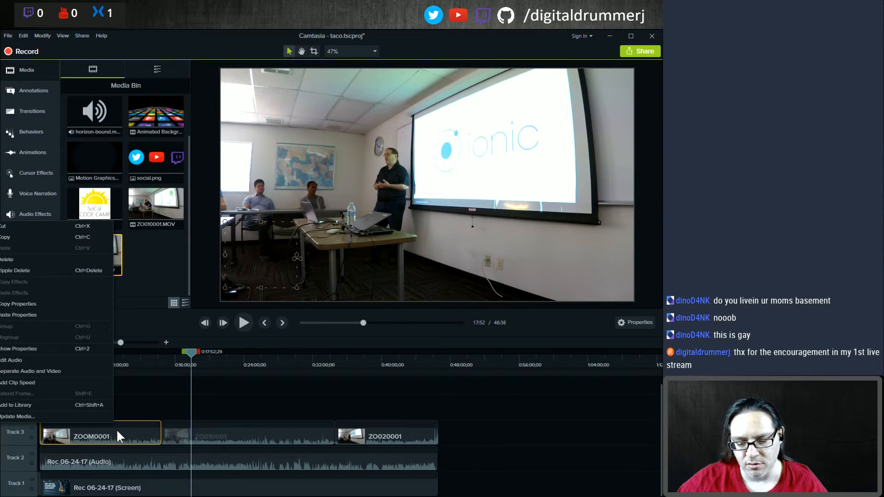
pyautogui.click(27, 306)
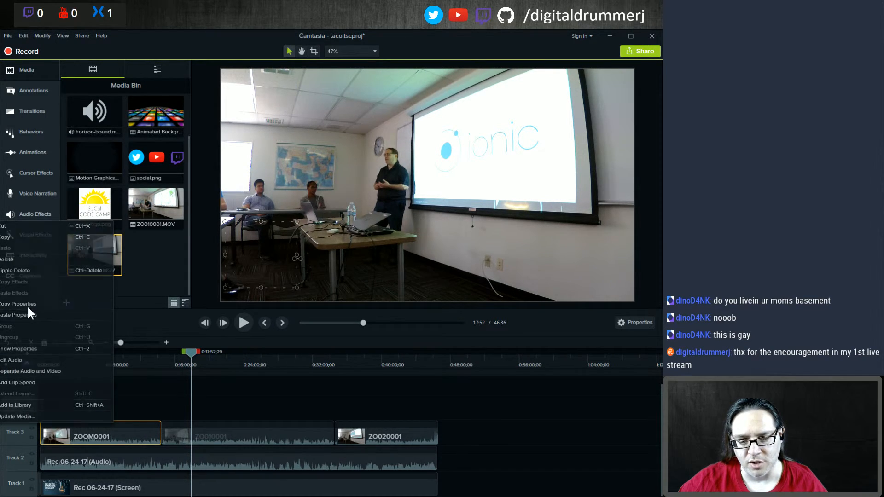
pyautogui.rightClick(217, 432)
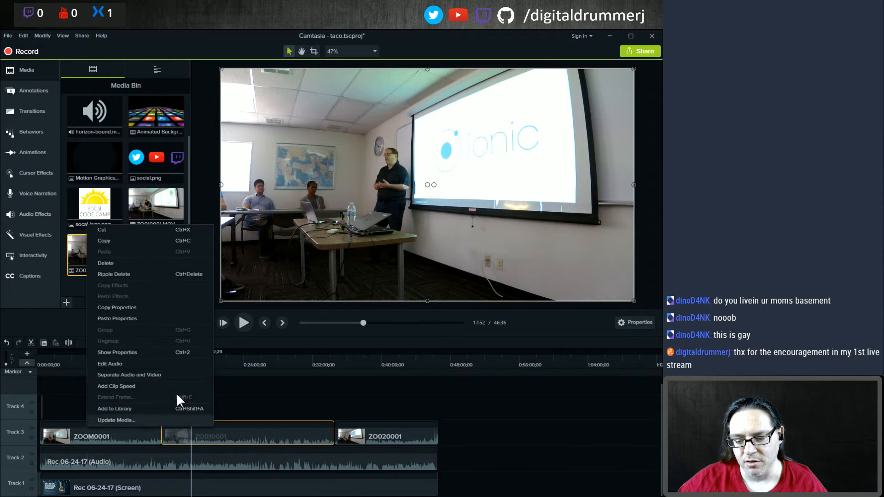
pyautogui.click(118, 319)
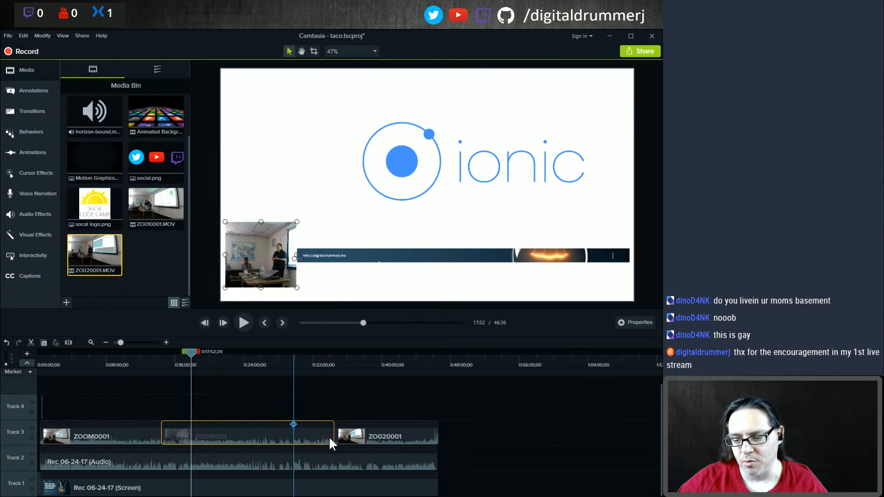
# Step: Paste the copied camera properties onto the ZOO20001 clip
pyautogui.rightClick(369, 433)
pyautogui.click(281, 318)
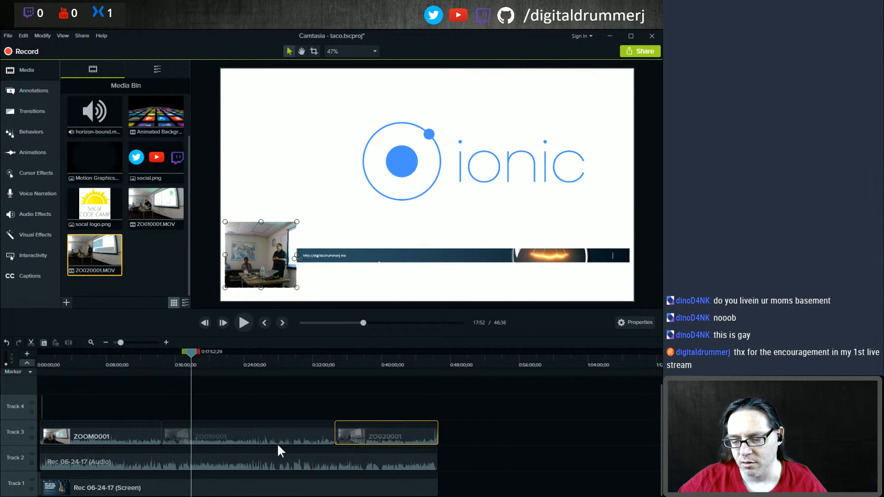
pyautogui.click(117, 439)
pyautogui.rightClick(115, 437)
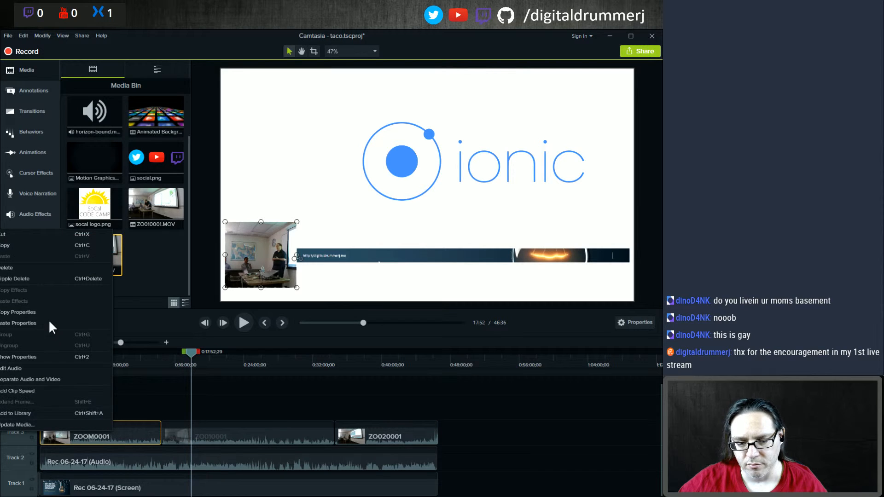
pyautogui.click(51, 314)
# Step: Extend the socal logo clip on Track 4 to the end of the timeline and save the project
pyautogui.click(376, 362)
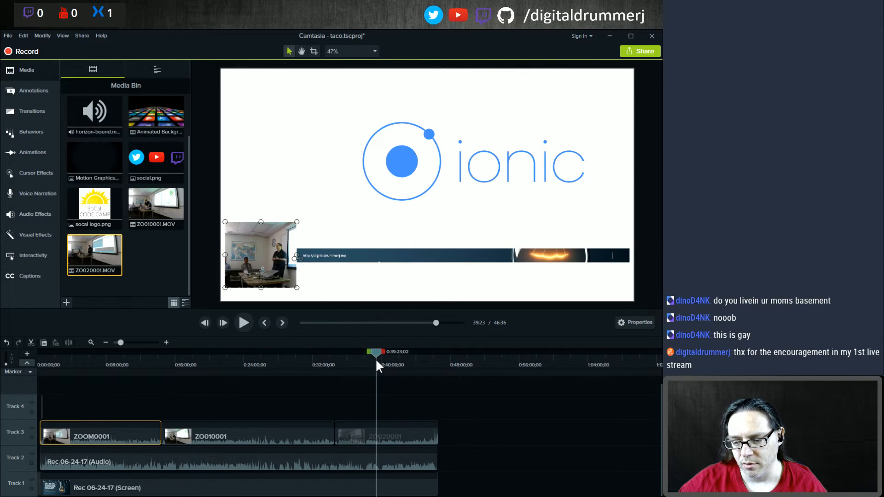
pyautogui.click(40, 407)
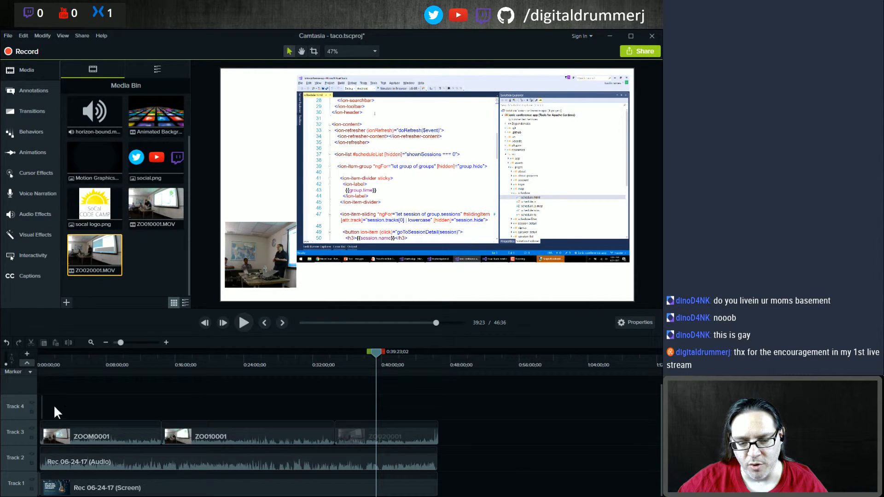
pyautogui.click(50, 433)
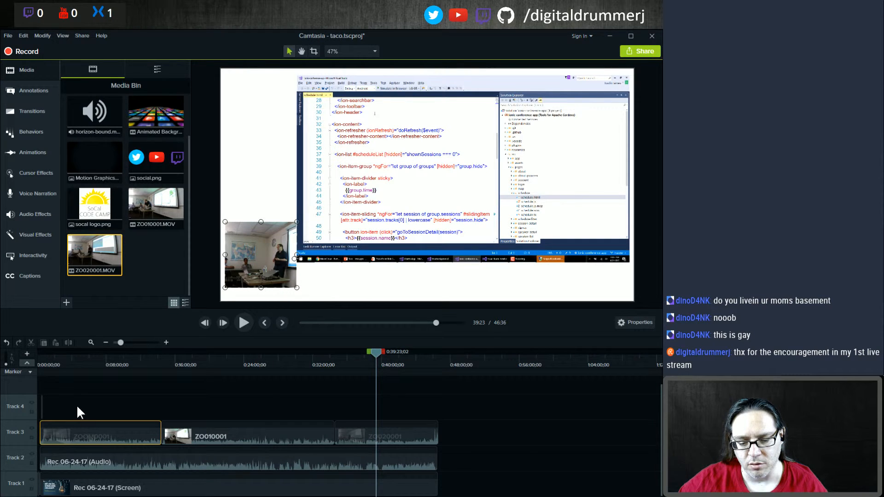
pyautogui.click(166, 343)
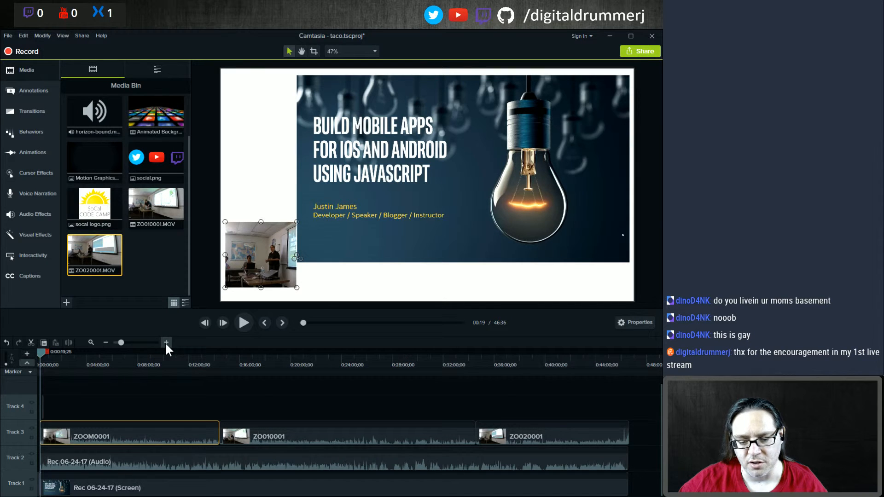
pyautogui.click(43, 405)
pyautogui.moveTo(44, 406); pyautogui.dragTo(625, 422)
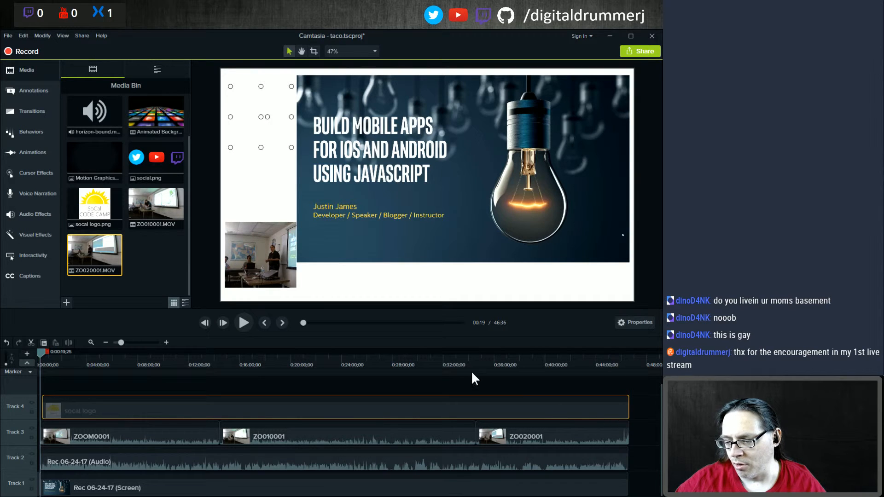
pyautogui.click(547, 363)
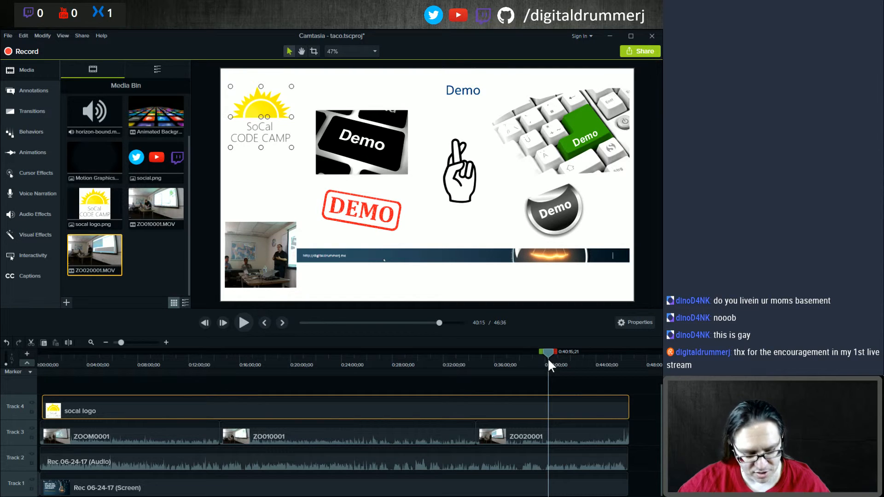
pyautogui.hotkey('ctrl', 's')
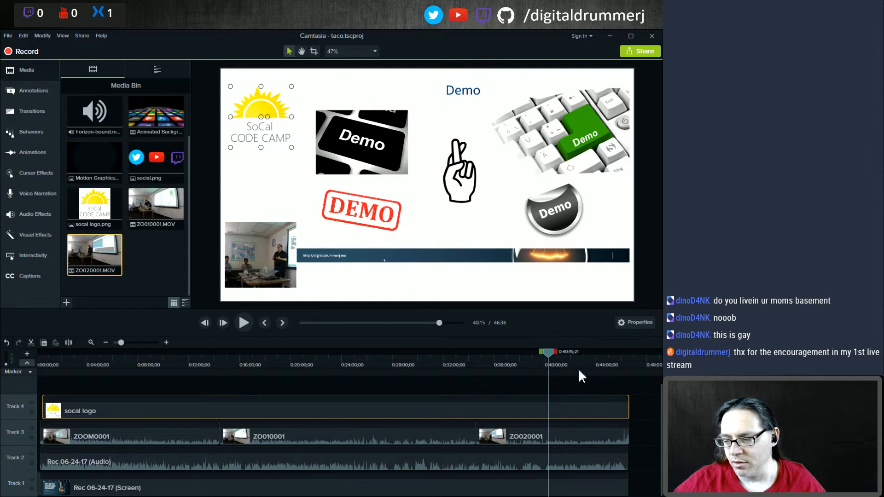
# Step: Trim the project's end by splitting all tracks at 46:17 and deleting everything after the playhead
pyautogui.click(626, 362)
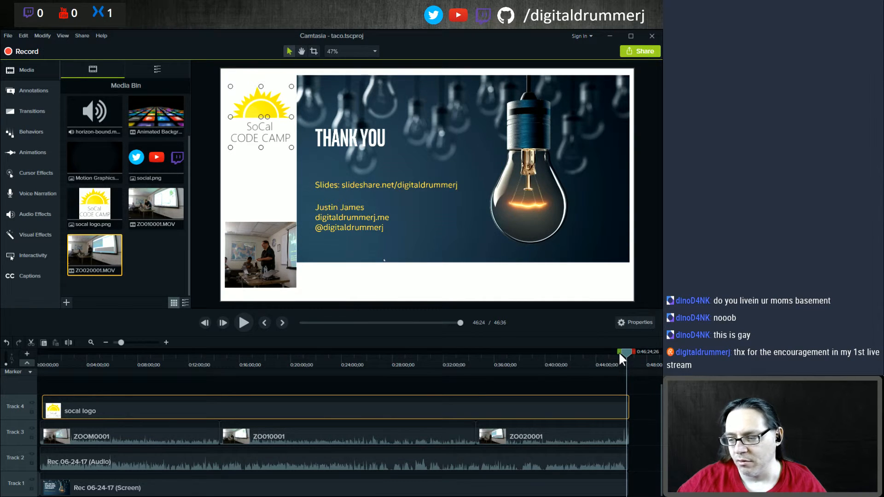
pyautogui.click(169, 343)
pyautogui.click(169, 342)
pyautogui.click(168, 343)
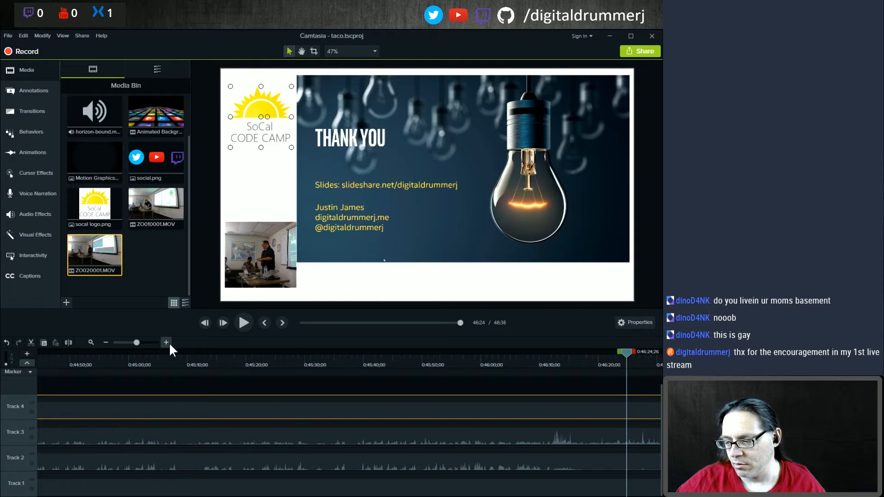
pyautogui.click(168, 343)
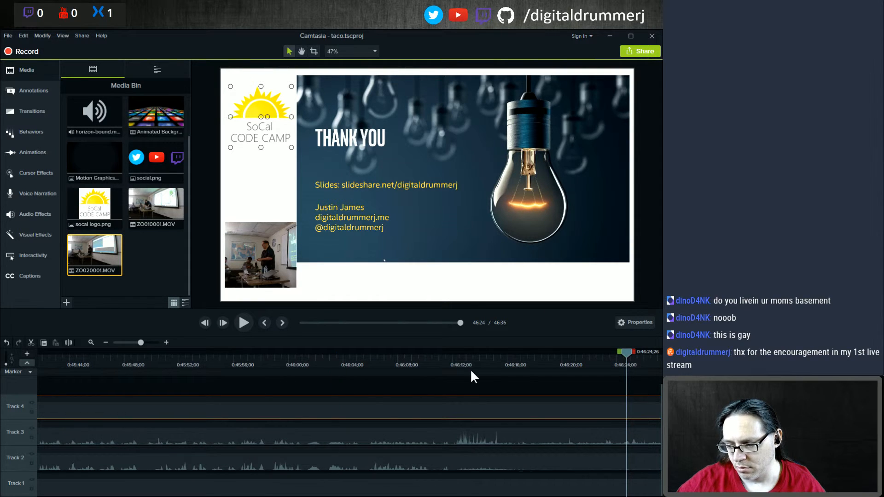
pyautogui.click(447, 357)
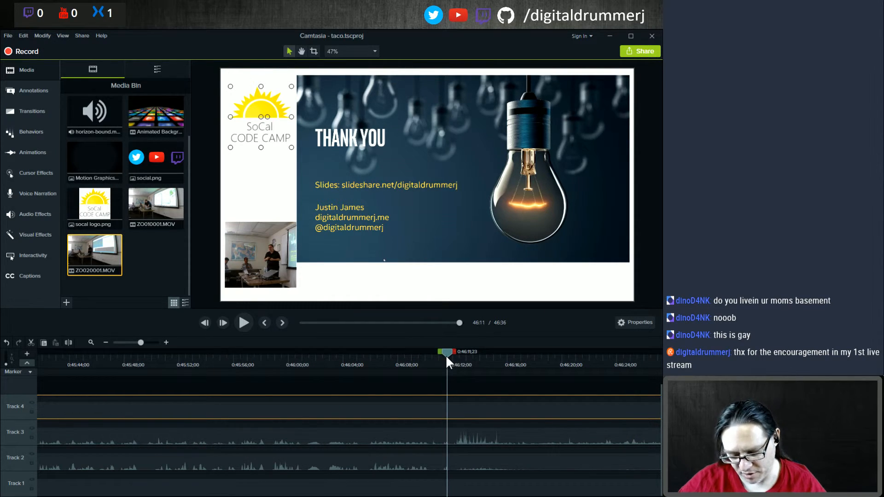
pyautogui.press('space')
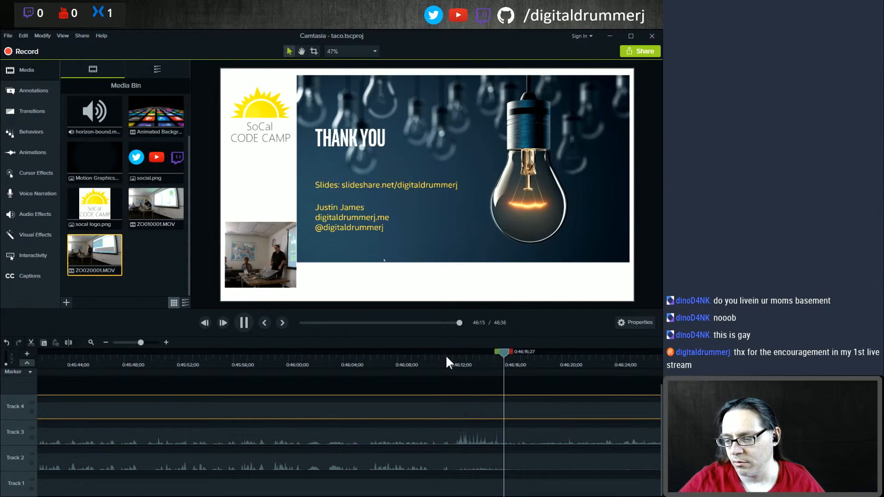
pyautogui.press('space')
pyautogui.press('space')
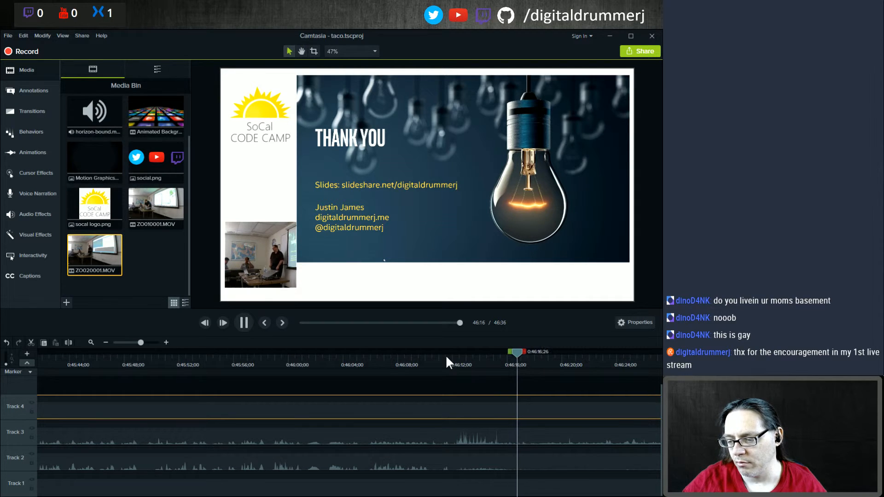
pyautogui.press('space')
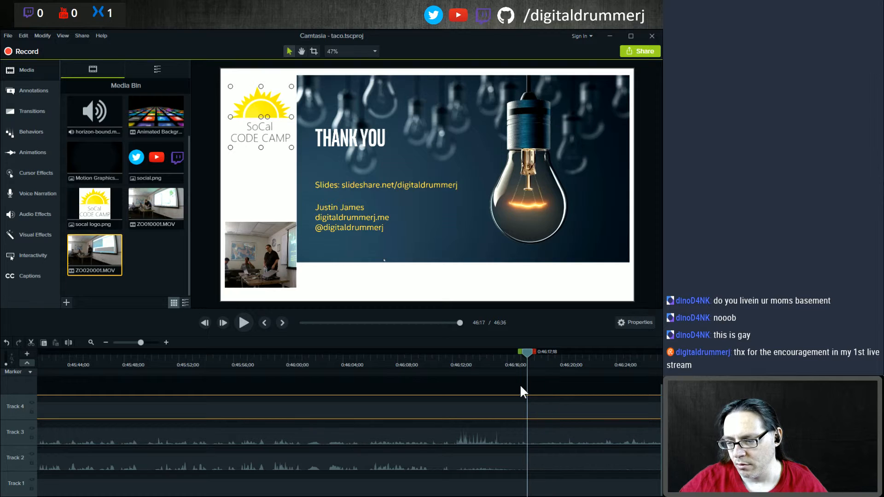
pyautogui.hotkey('ctrl', 'a')
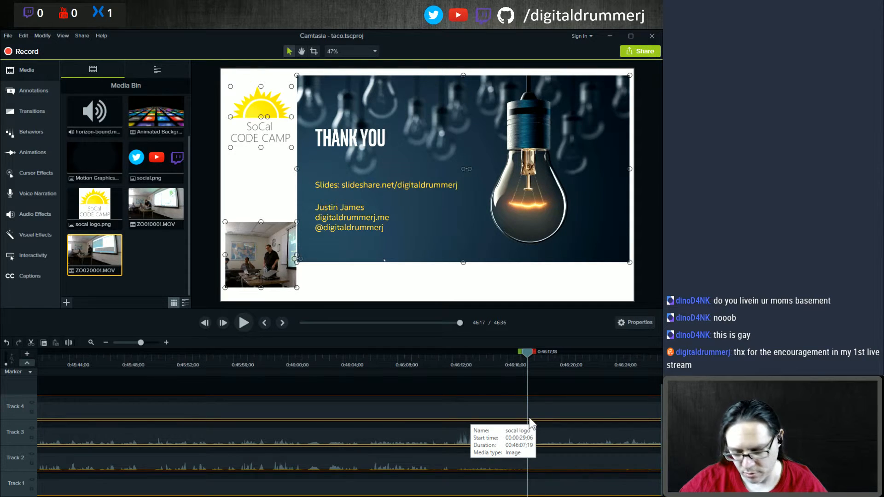
pyautogui.press('s')
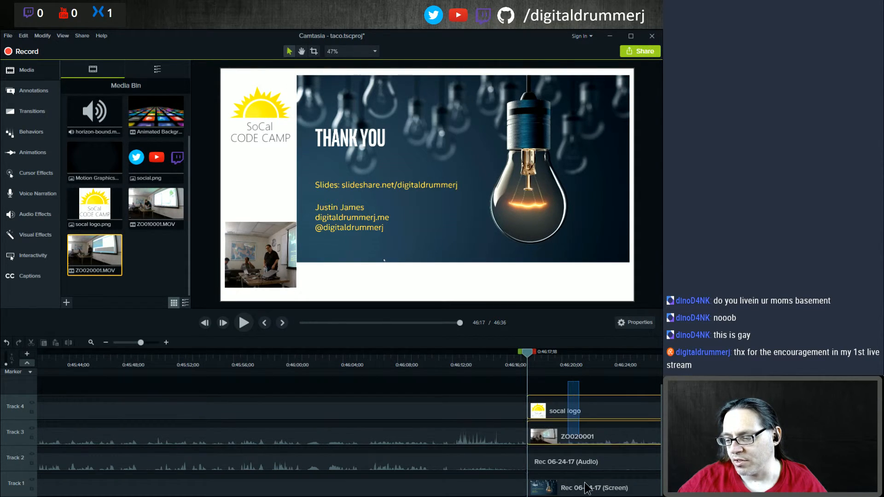
pyautogui.press('Delete')
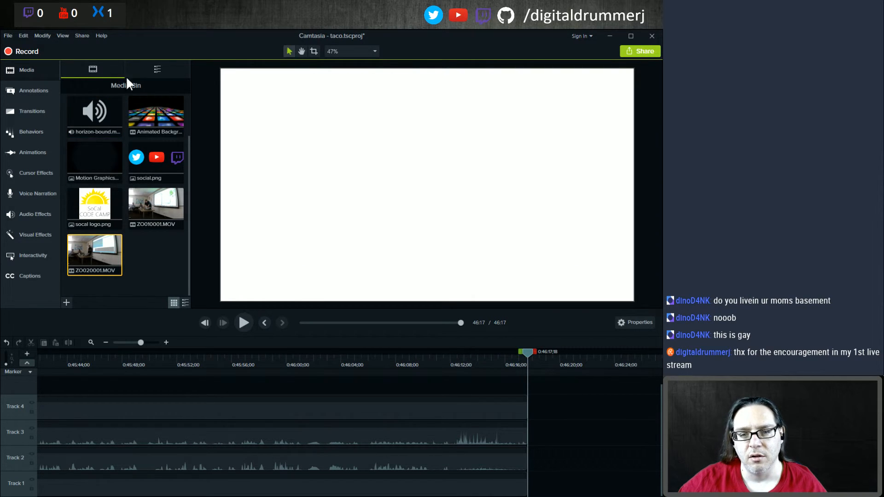
# Step: Add the library asset Outro with Github Top 3rd to the timeline at the playhead
pyautogui.click(156, 69)
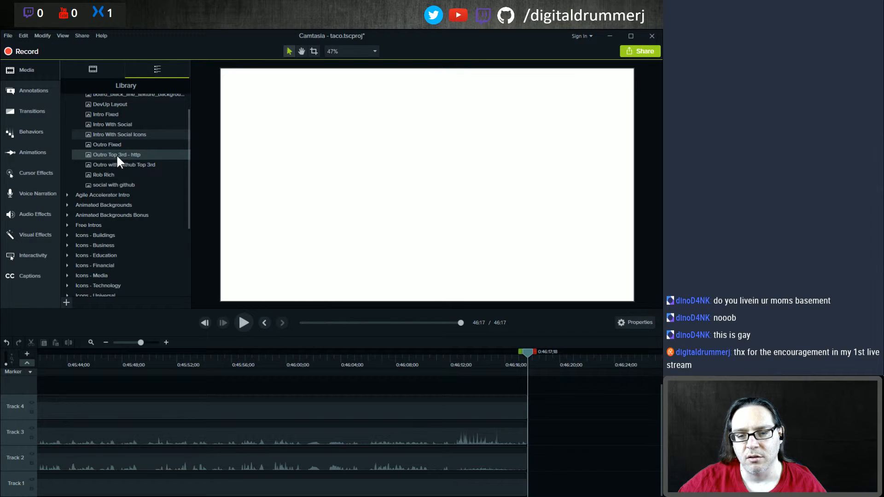
pyautogui.rightClick(109, 163)
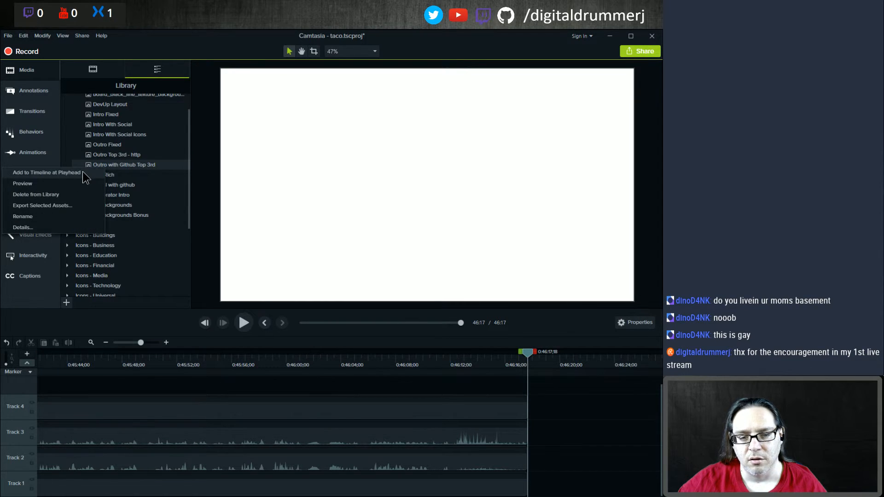
pyautogui.click(85, 173)
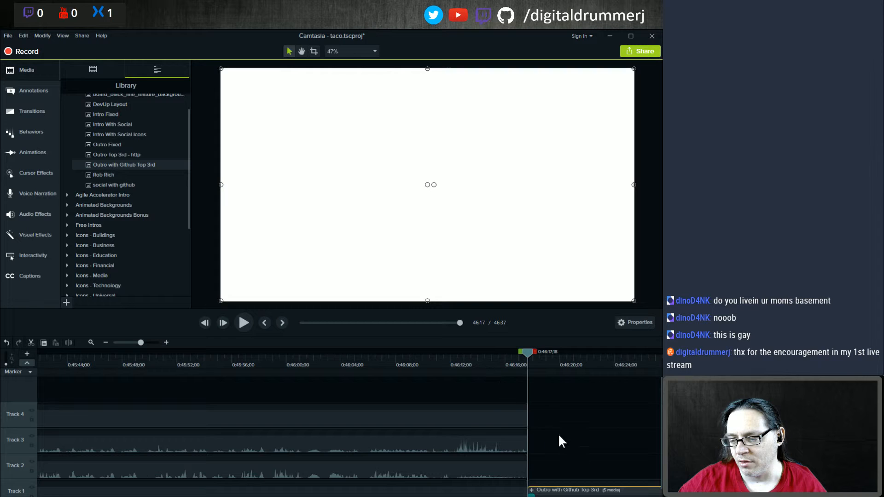
# Step: Play back the start of the added outro to preview it
pyautogui.scroll(-1, 555, 428)
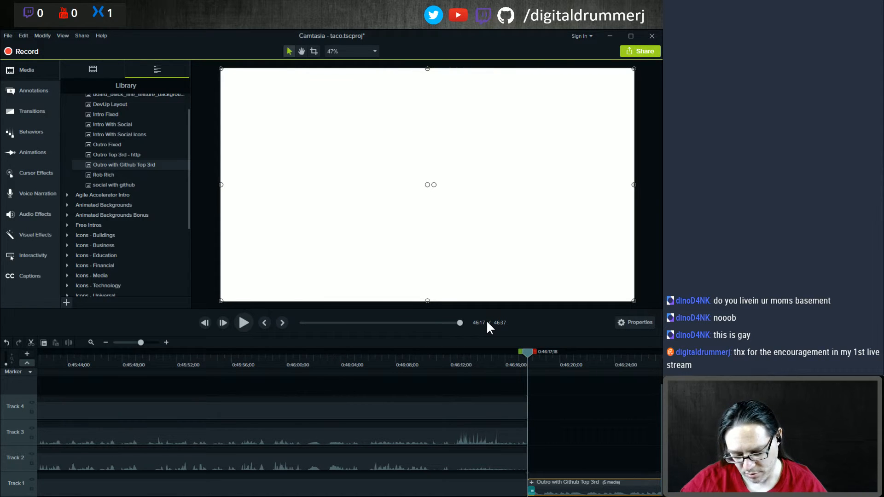
pyautogui.press('space')
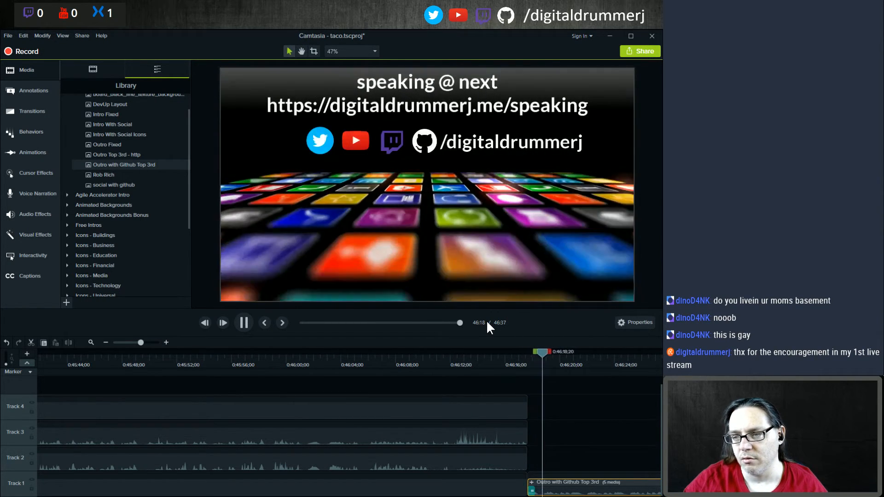
pyautogui.press('space')
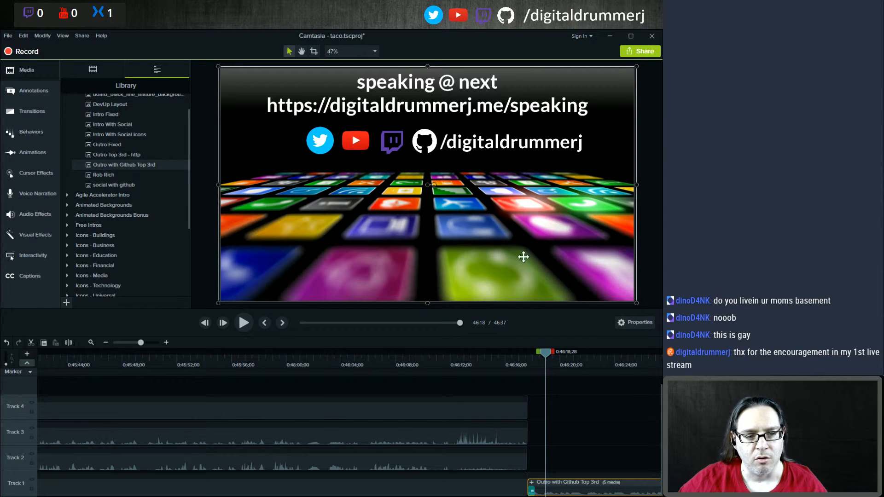
# Step: Add Fade transitions to the ends of the clips on Tracks 1, 3 and 4
pyautogui.click(34, 91)
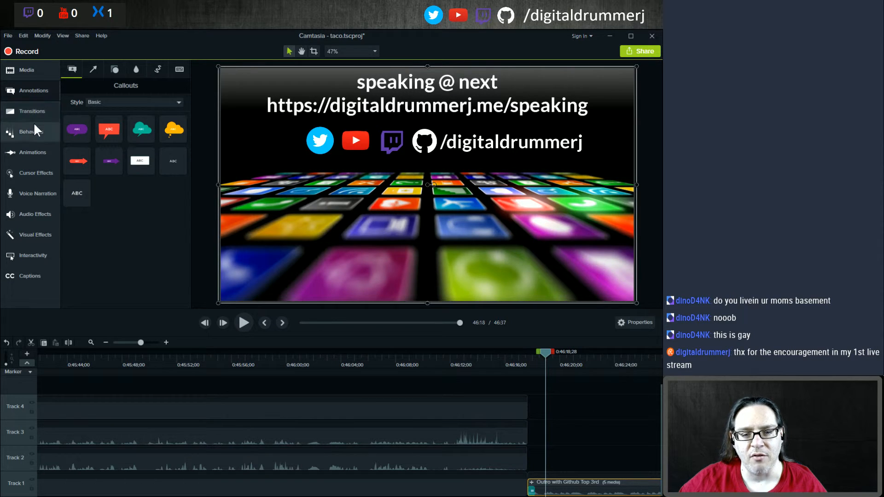
pyautogui.click(33, 111)
pyautogui.moveTo(87, 114)
pyautogui.mouseDown()
pyautogui.moveTo(432, 433)
pyautogui.moveTo(520, 488)
pyautogui.mouseUp()
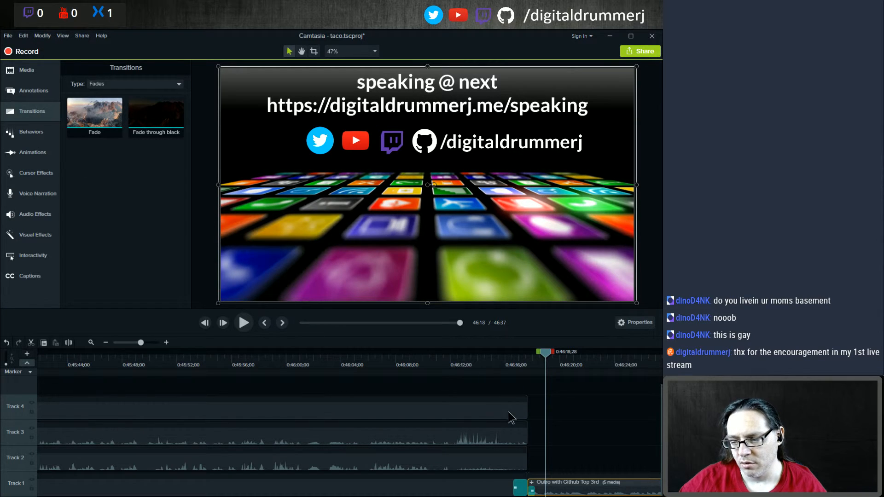
pyautogui.moveTo(99, 118); pyautogui.dragTo(519, 410)
pyautogui.moveTo(98, 110); pyautogui.dragTo(523, 449)
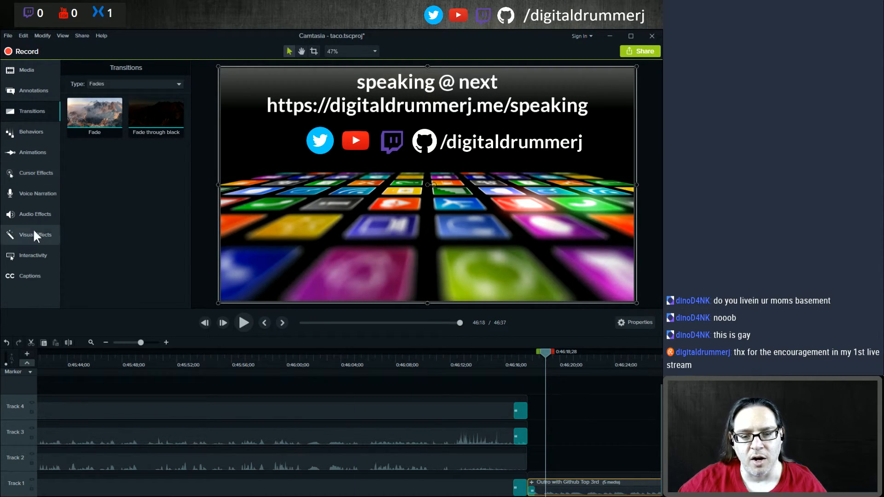
# Step: Apply the Fade Out audio effect to the end of the audio clip on Track 2, undoing two stray changes
pyautogui.click(33, 214)
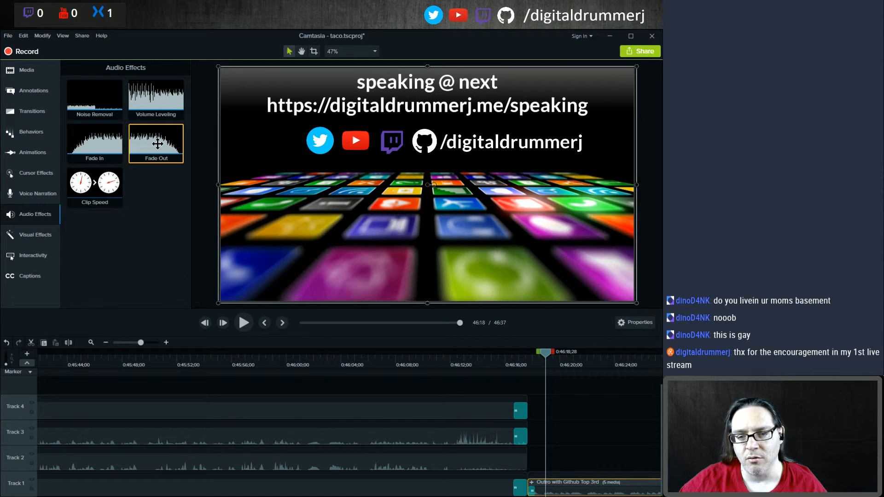
pyautogui.moveTo(157, 142); pyautogui.dragTo(509, 464)
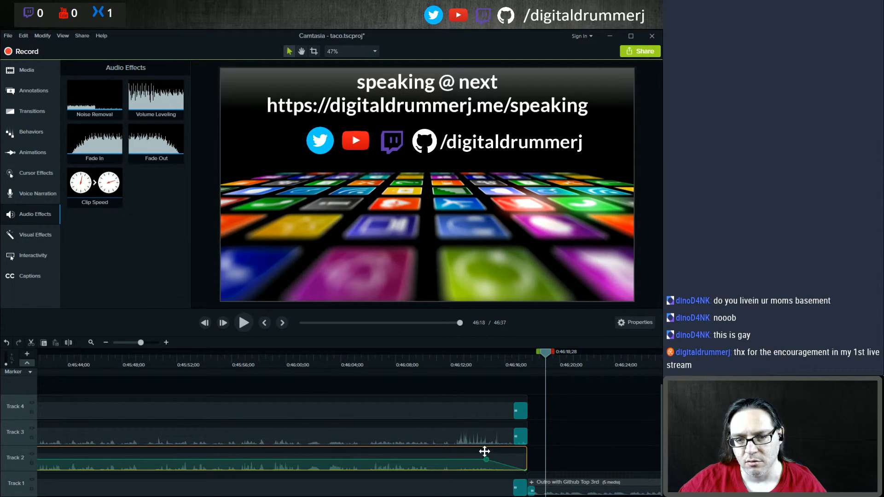
pyautogui.hotkey('ctrl', 'z')
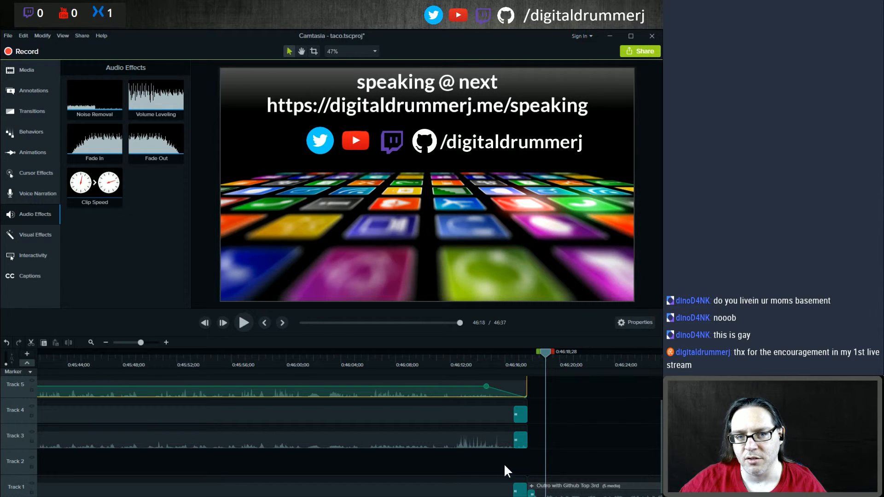
pyautogui.hotkey('ctrl', 'z')
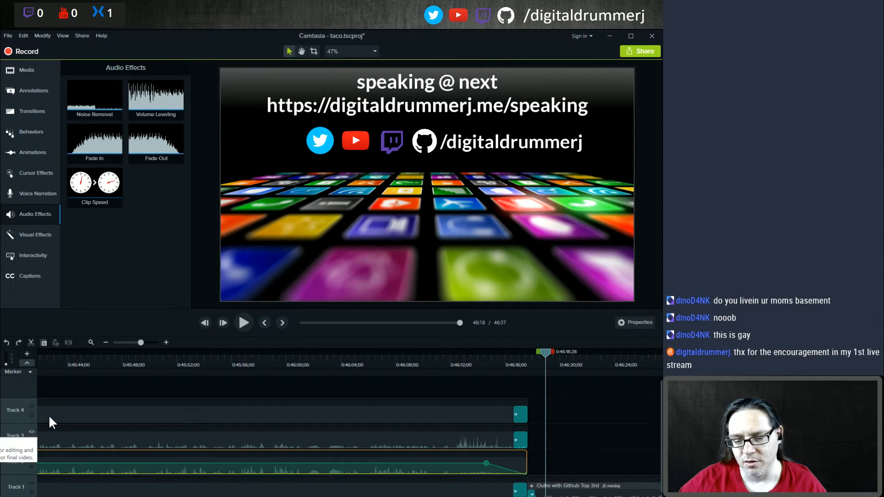
# Step: Hide Track 3 and show it again to compare the preview of the ending at 46:11
pyautogui.scroll(-1, 95, 419)
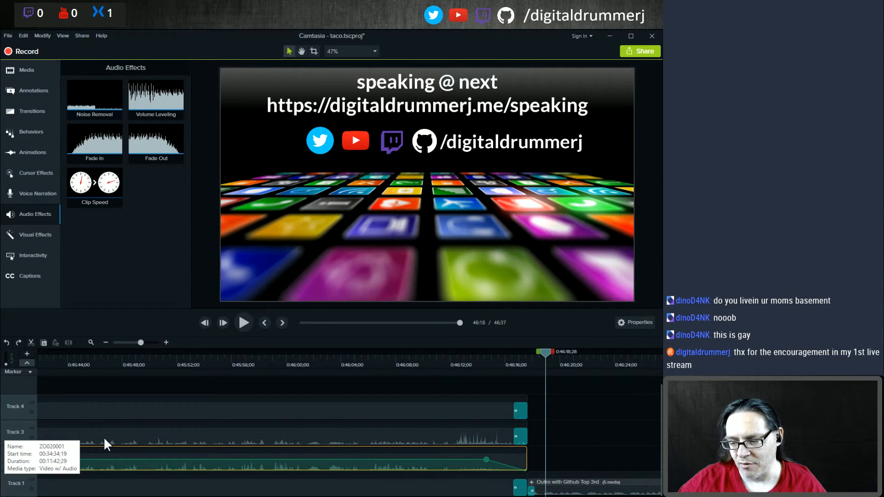
pyautogui.click(32, 429)
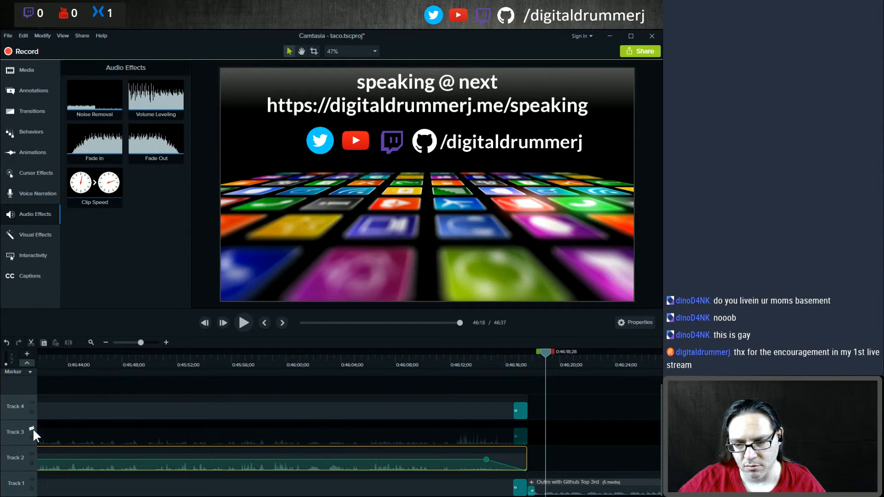
pyautogui.click(447, 354)
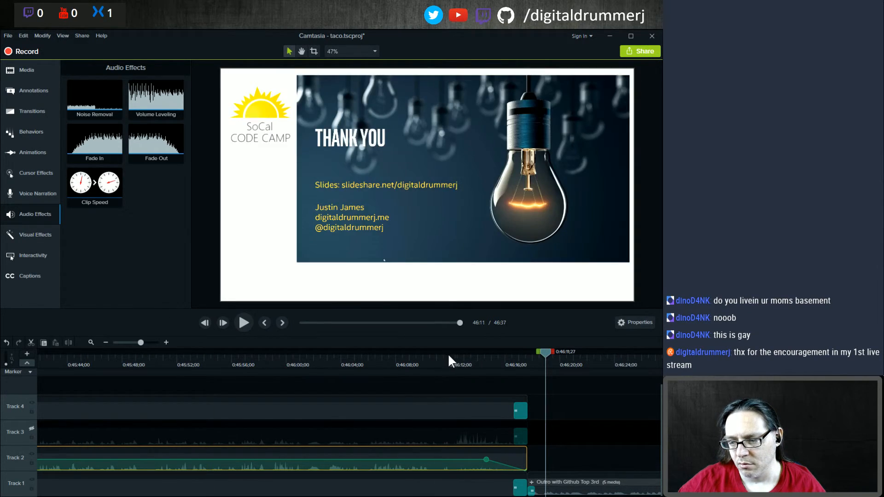
pyautogui.click(30, 428)
pyautogui.click(33, 427)
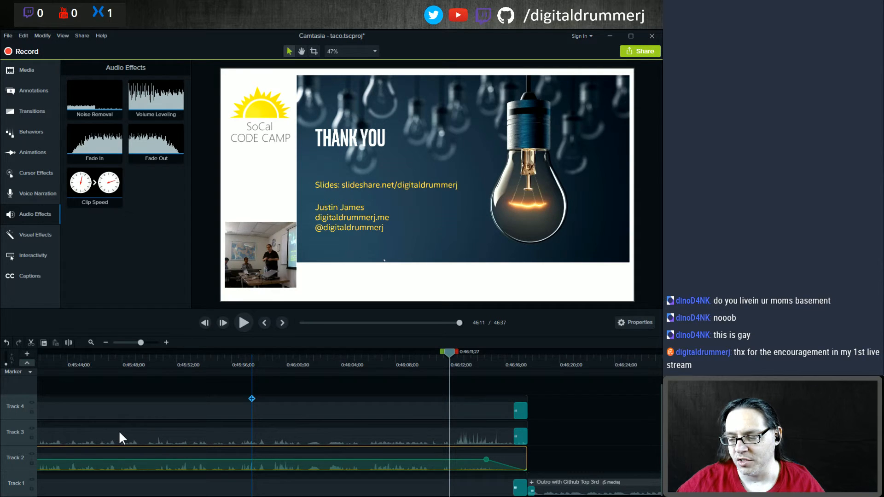
# Step: Separate the audio and video of the ZO020001 camera clip on Track 3
pyautogui.click(143, 437)
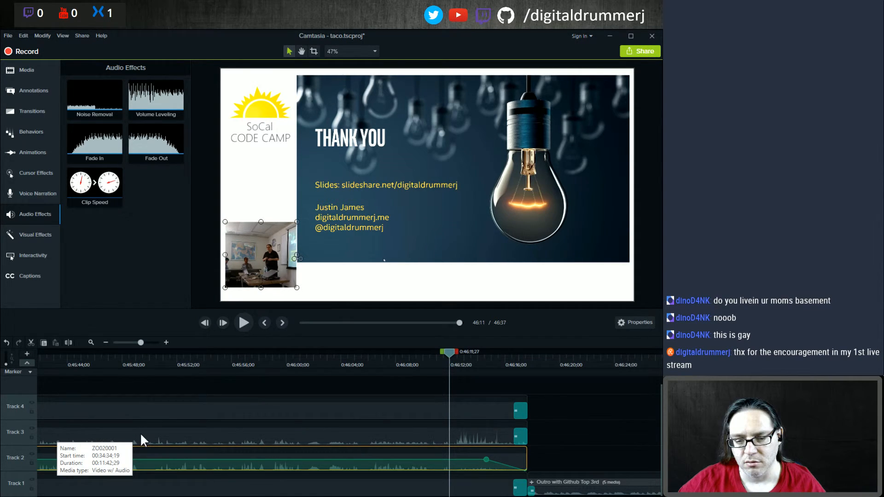
pyautogui.click(141, 436)
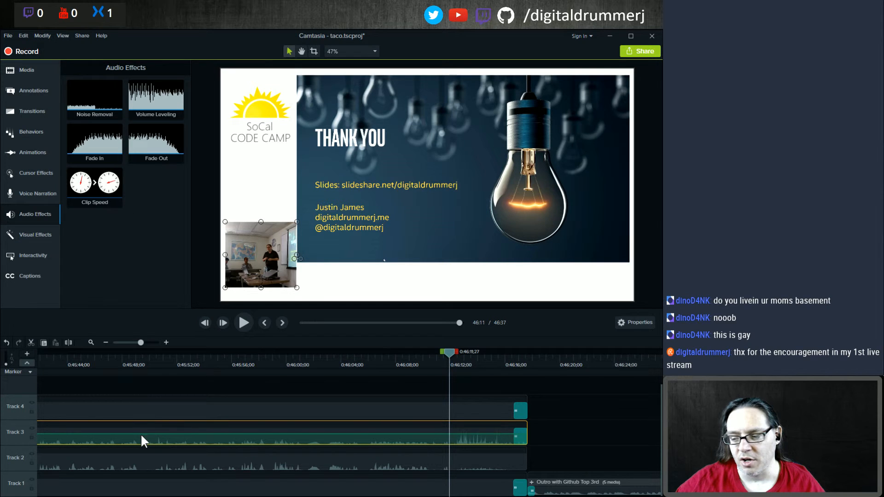
pyautogui.rightClick(140, 435)
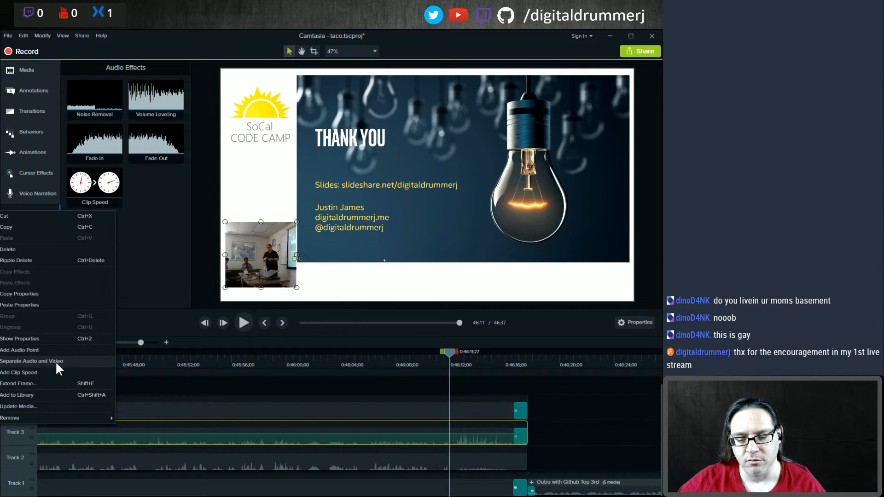
pyautogui.click(56, 361)
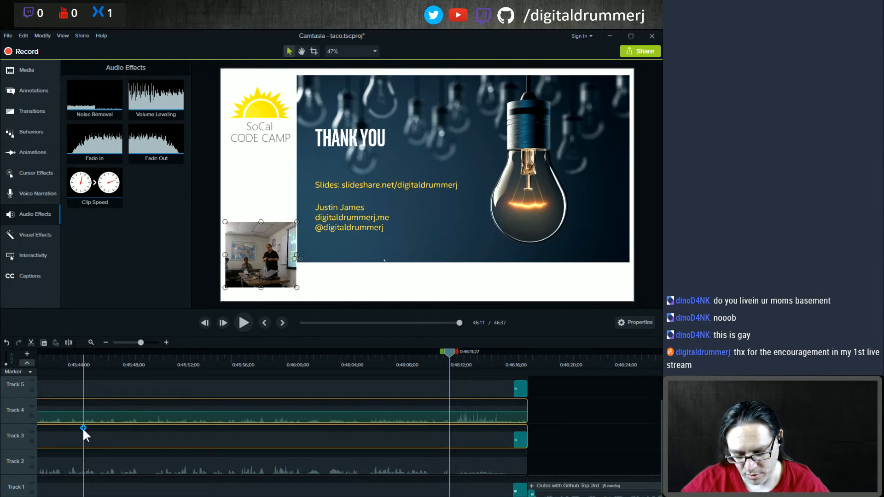
# Step: Separate the audio and video of the ZO010001 camera clip on Track 3
pyautogui.scroll(-5, 83, 431)
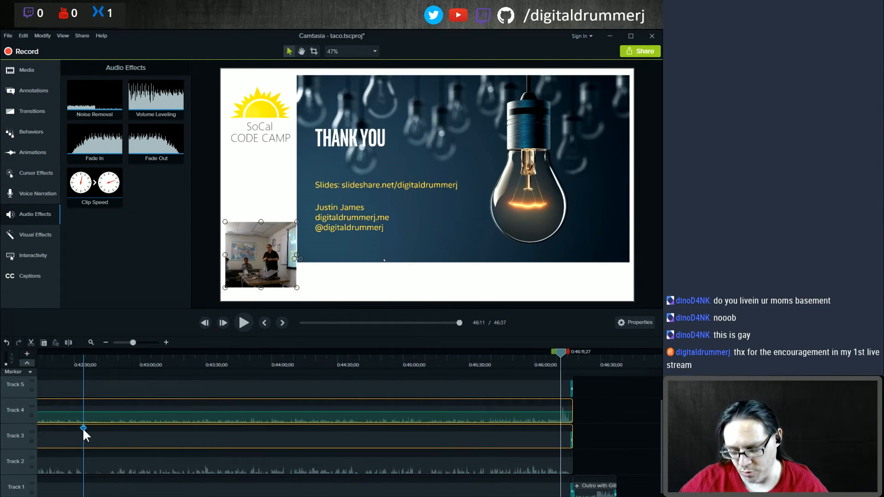
pyautogui.scroll(-3, 84, 430)
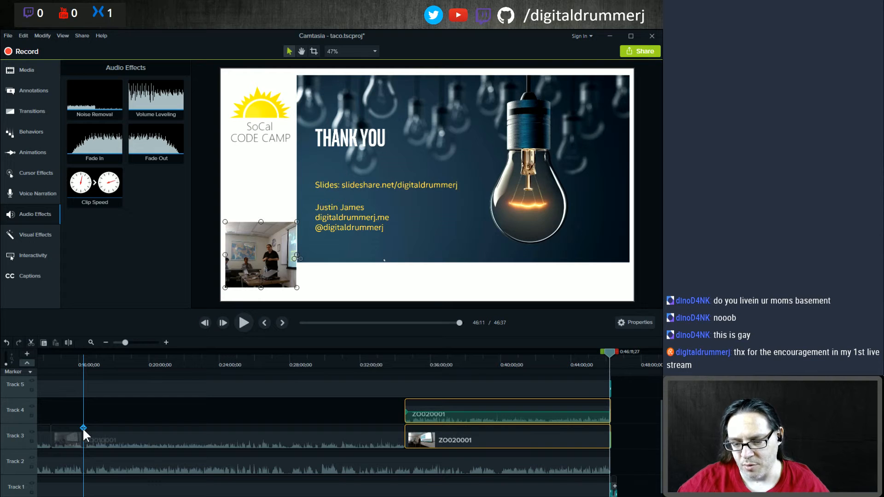
pyautogui.rightClick(156, 438)
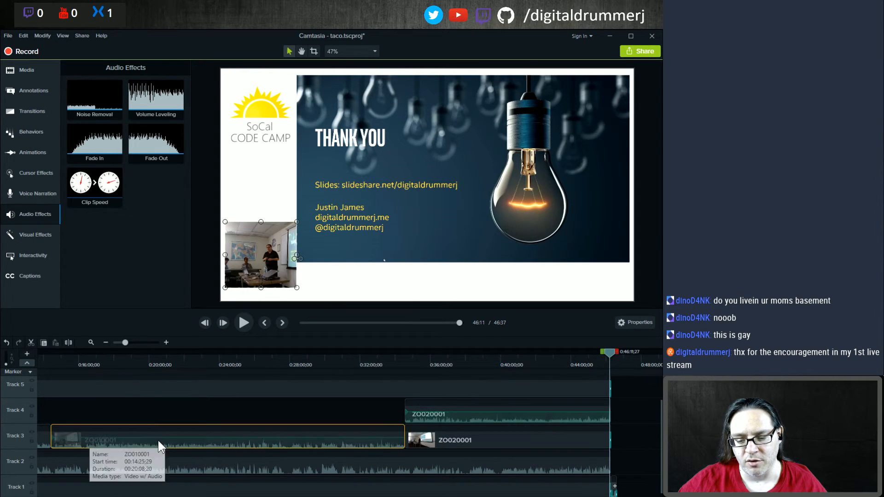
pyautogui.click(73, 381)
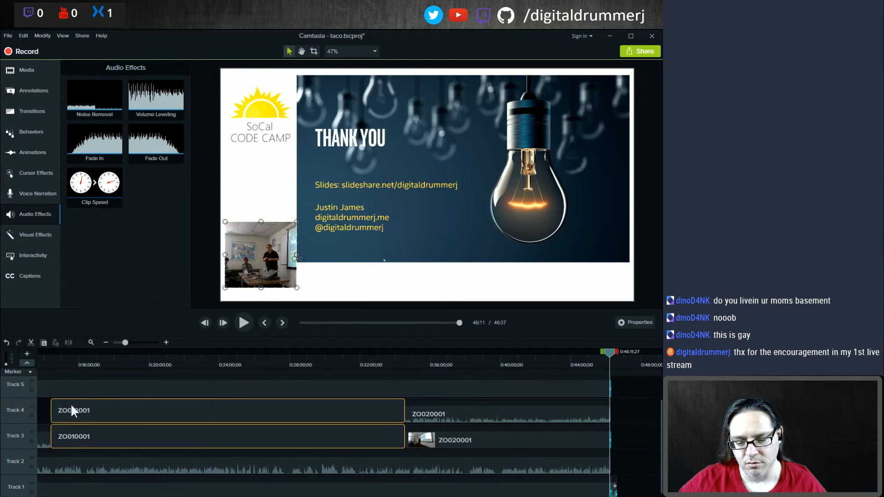
# Step: Turn off the separated camera audio on Track 4 and check the preview at 21:37
pyautogui.rightClick(45, 439)
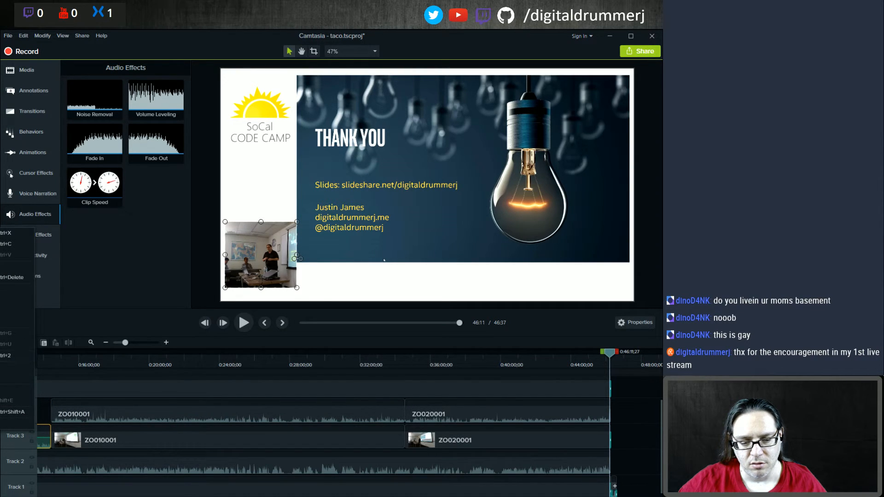
pyautogui.click(17, 412)
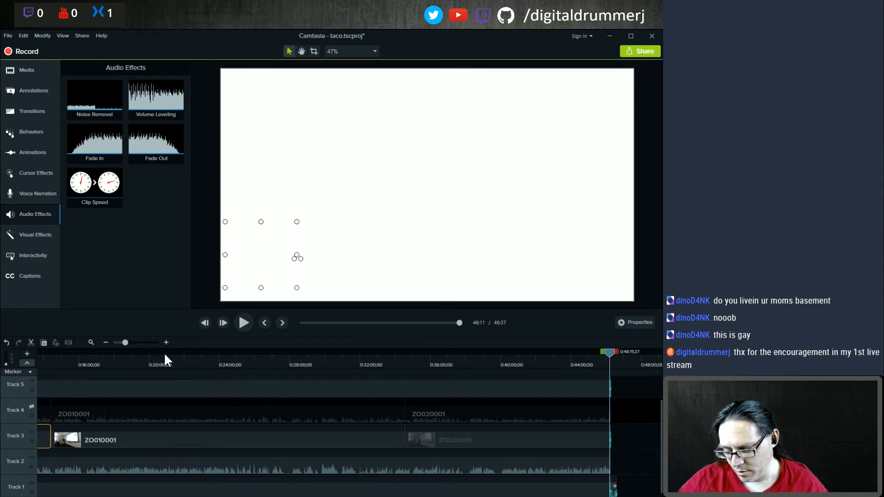
pyautogui.scroll(-1, 175, 439)
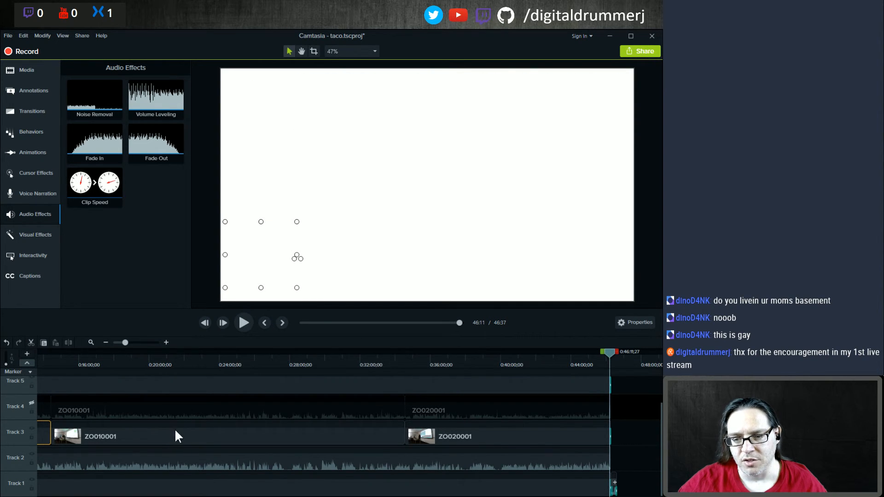
pyautogui.hotkey('ctrl', 'a')
pyautogui.click(173, 430)
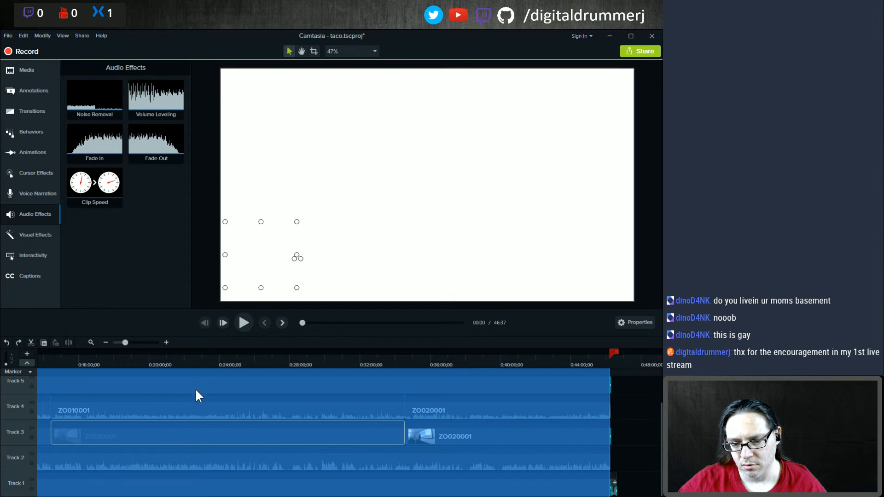
pyautogui.click(177, 355)
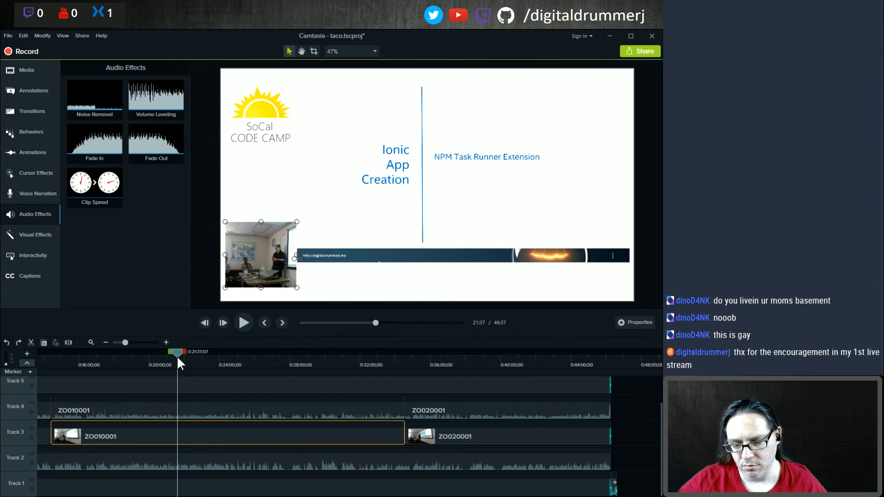
# Step: Add Fade transitions to the starts of the clips on Tracks 1, 3 and 5, including the socal logo
pyautogui.hotkey('ctrl', 'Home')
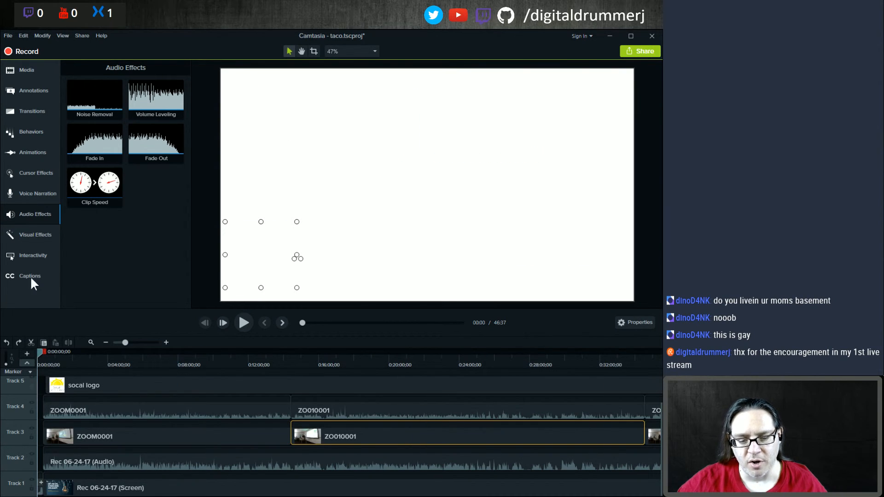
pyautogui.click(40, 90)
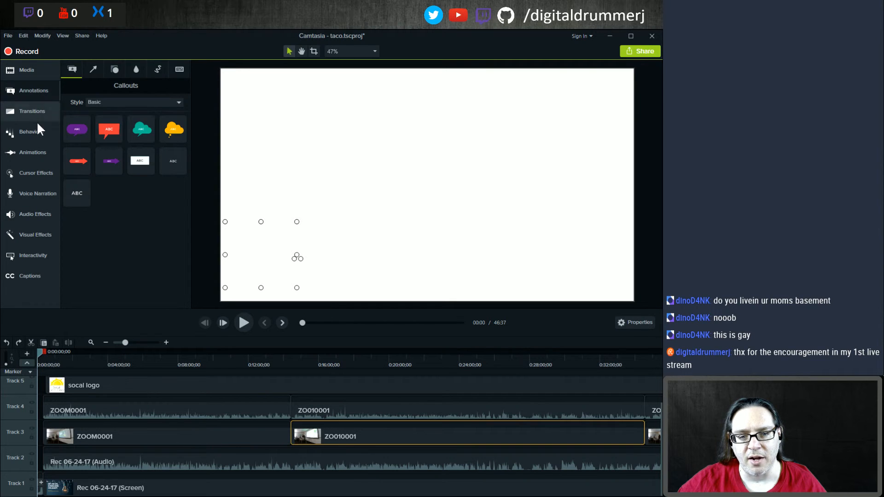
pyautogui.click(37, 125)
pyautogui.click(39, 118)
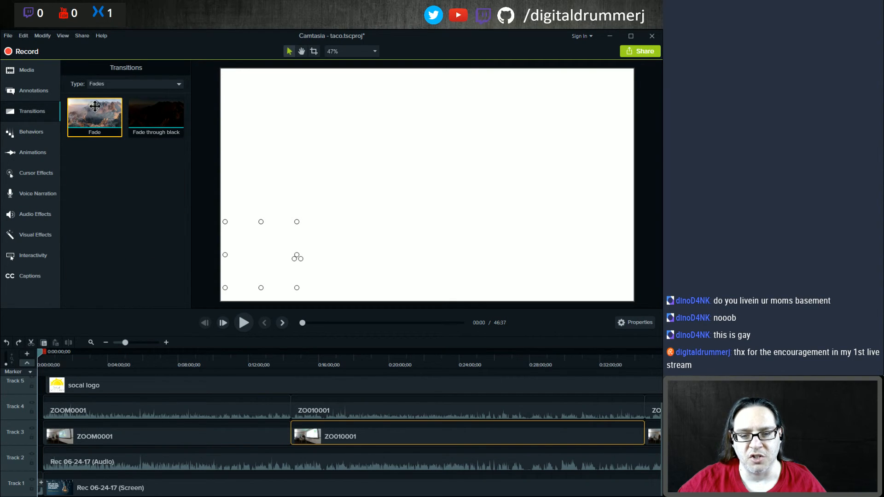
pyautogui.moveTo(95, 113); pyautogui.dragTo(69, 493)
pyautogui.moveTo(95, 118); pyautogui.dragTo(59, 449)
pyautogui.moveTo(101, 121); pyautogui.dragTo(60, 389)
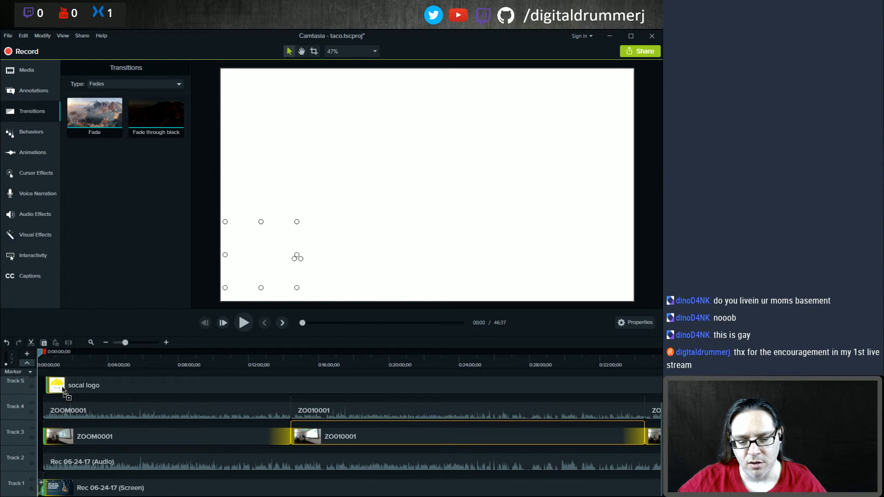
pyautogui.click(100, 387)
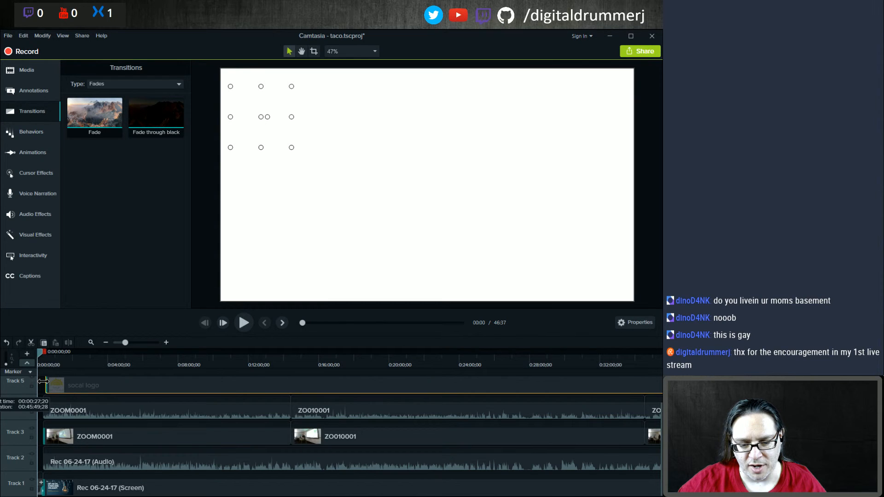
pyautogui.moveTo(42, 387); pyautogui.dragTo(41, 388)
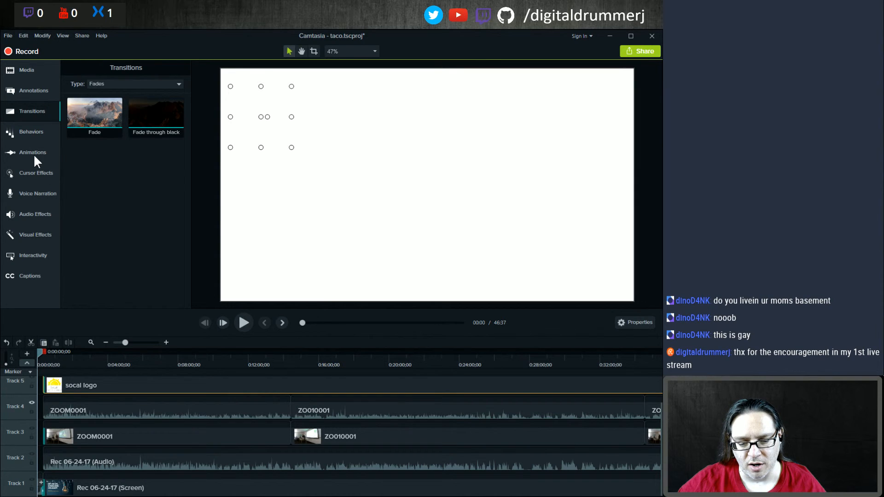
# Step: Apply the Fade In audio effect to the Track 2 audio clip and play back the opening
pyautogui.click(26, 215)
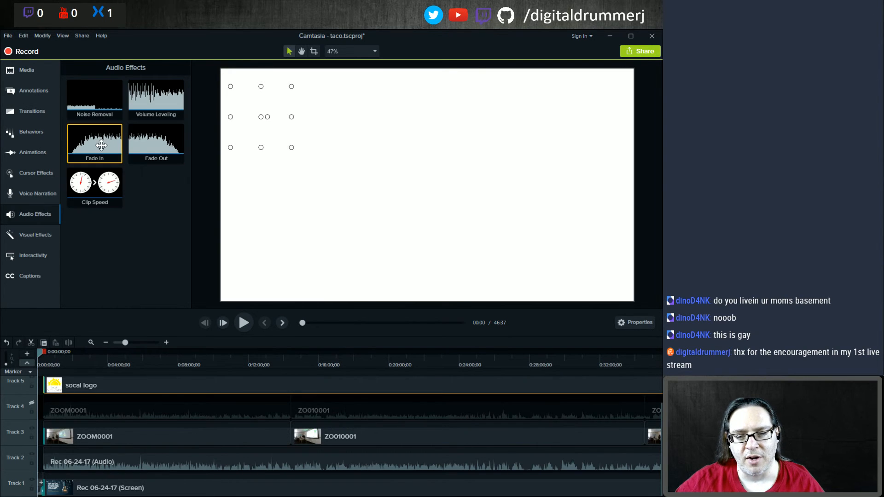
pyautogui.click(90, 455)
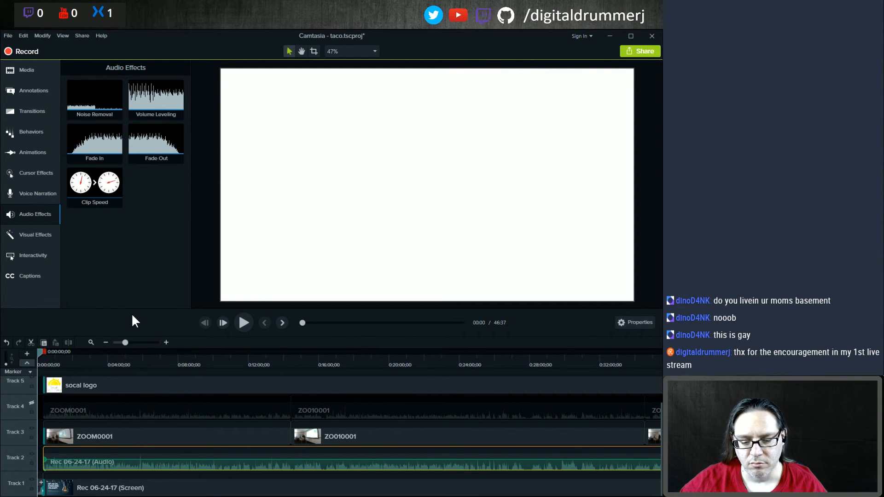
pyautogui.press('space')
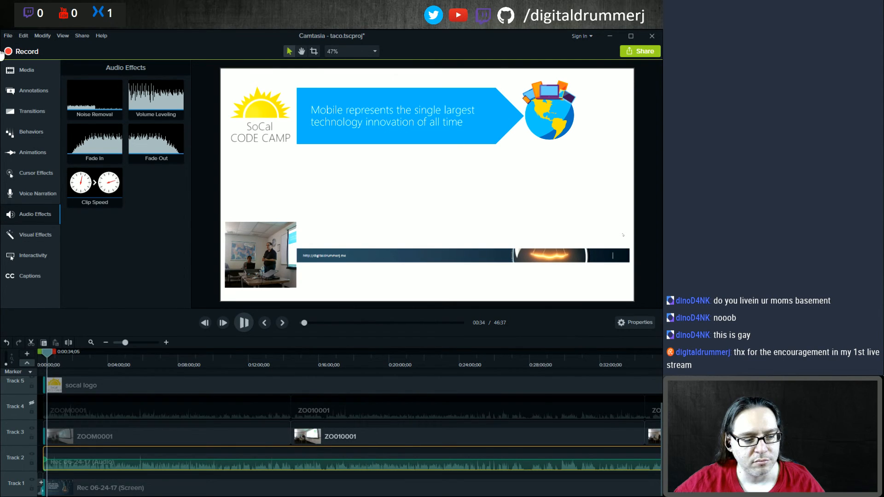
pyautogui.press('space')
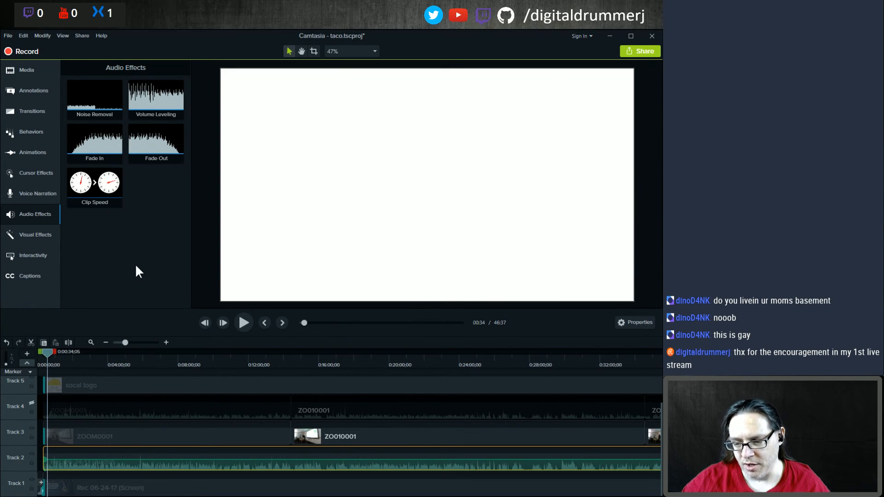
# Step: Play back the transition into the outro from about 46:14 and save the project
pyautogui.hotkey('ctrl', 'End')
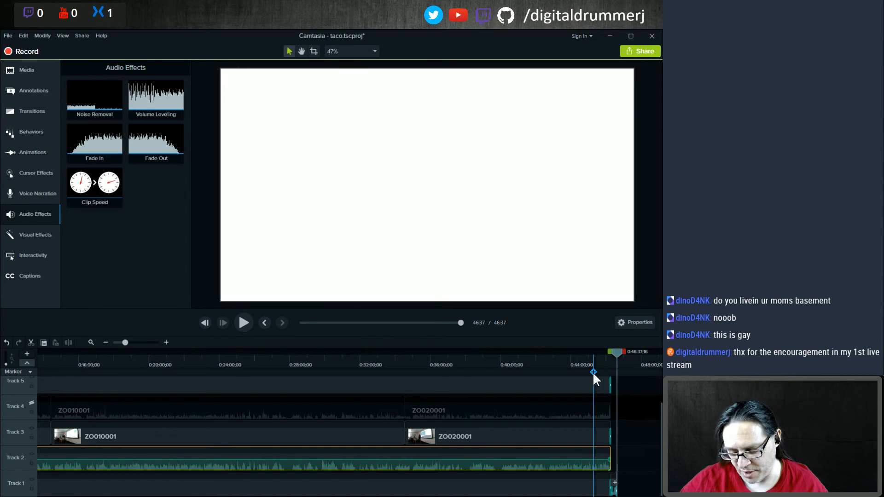
pyautogui.scroll(3, 593, 372)
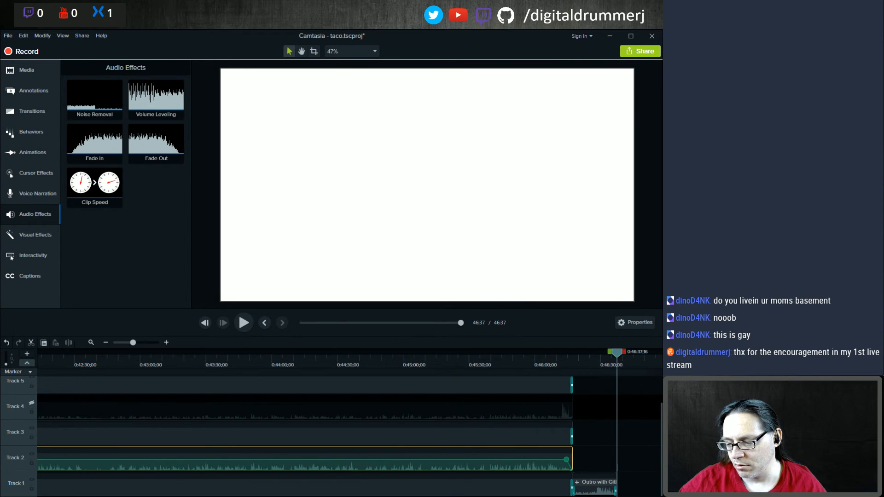
pyautogui.click(566, 359)
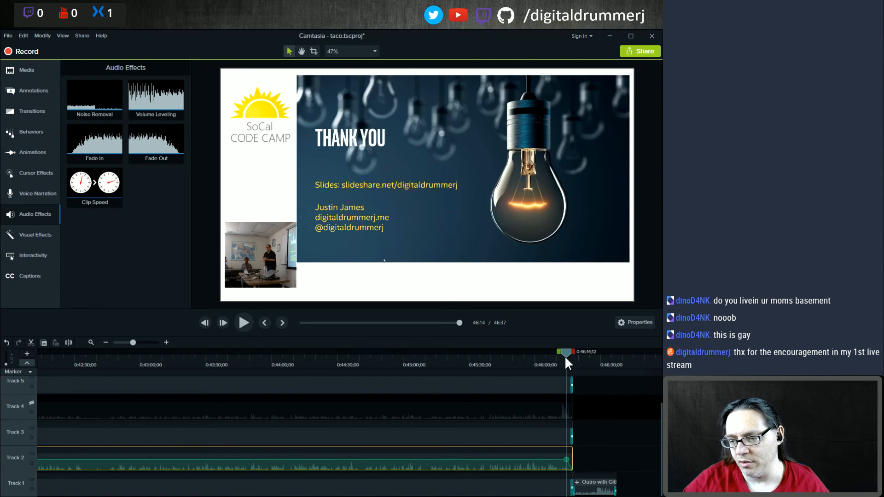
pyautogui.press('space')
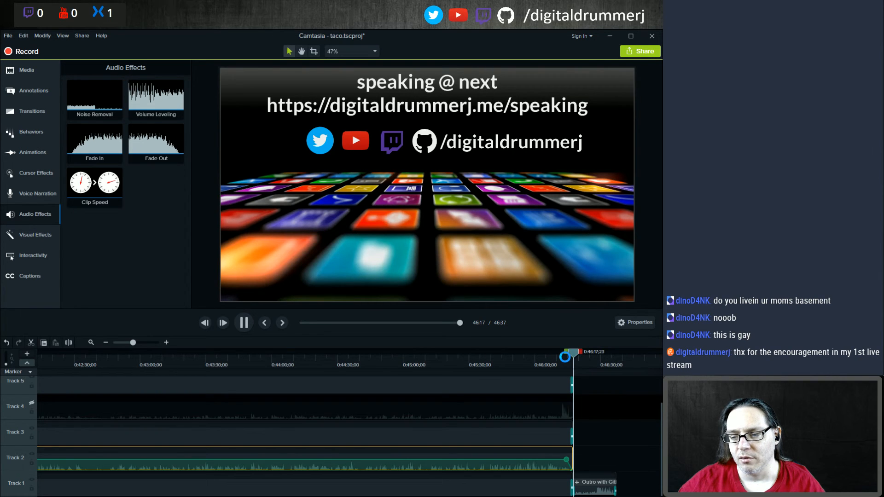
pyautogui.press('space')
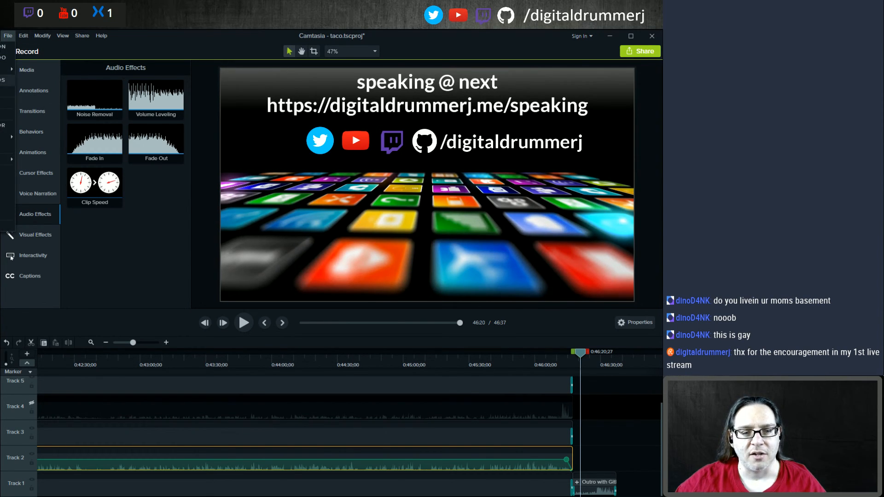
pyautogui.hotkey('ctrl', 's')
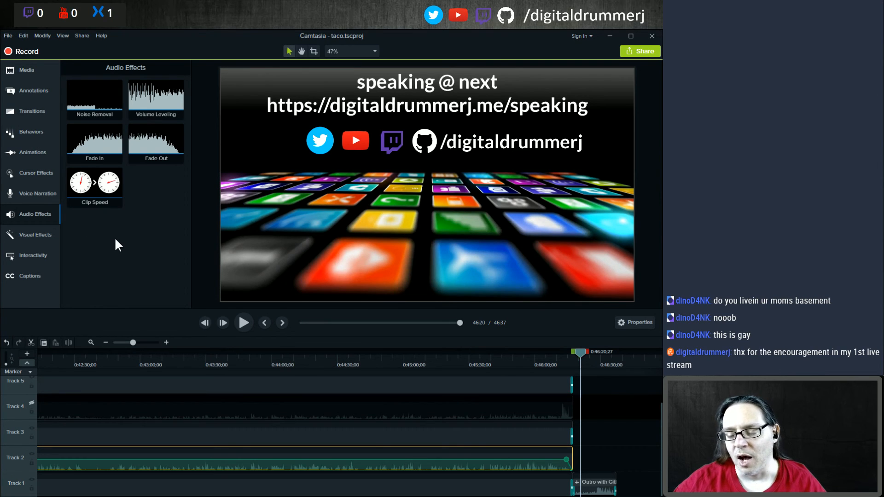